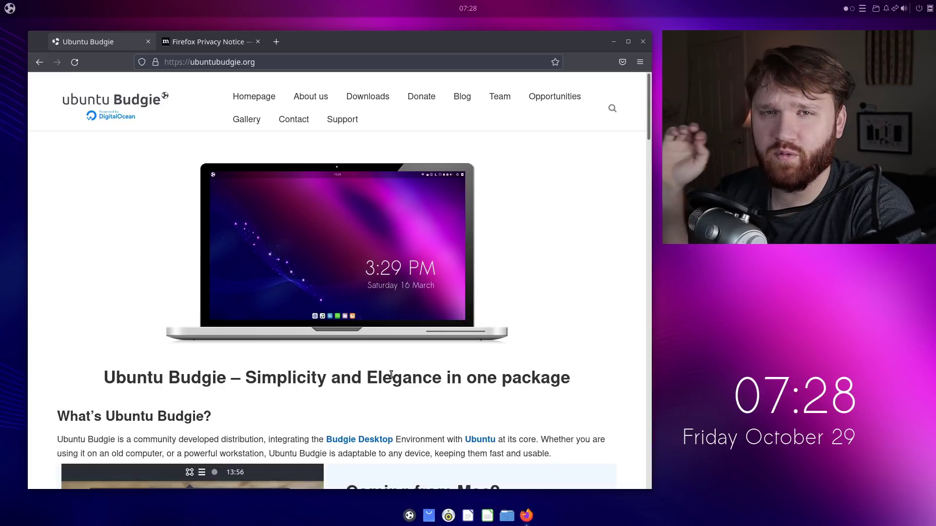
Open the Ubuntu Budgie site's Blog page and bring up the 21.10 release post's Key highlights.
scroll(395, 375, "down", 2)
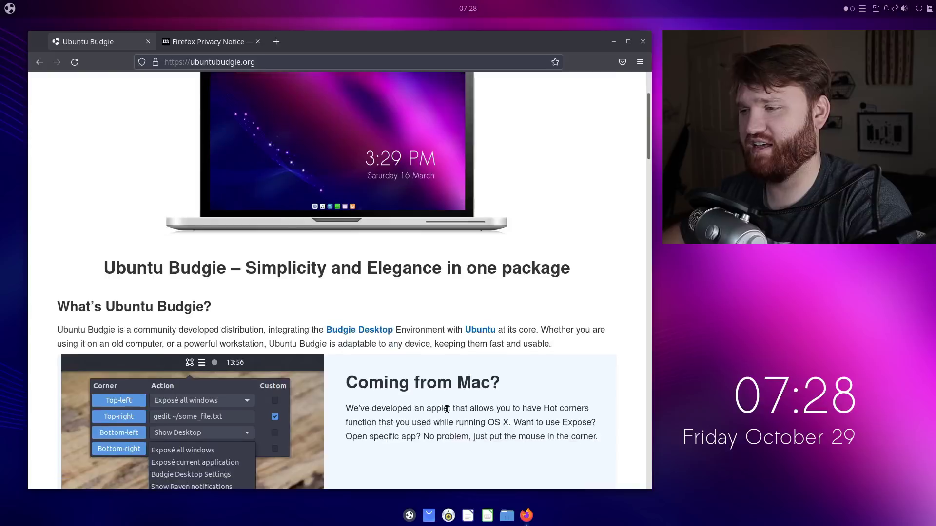
scroll(256, 329, "up", 2)
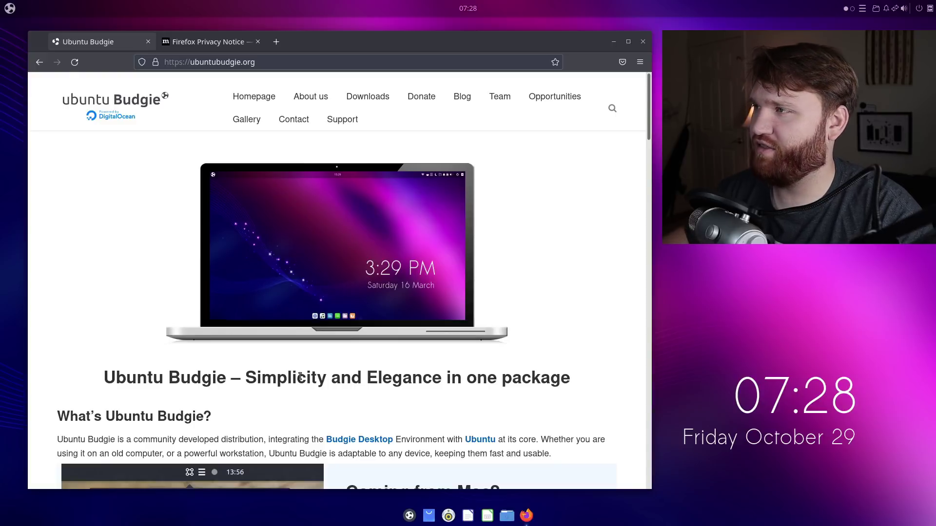
scroll(522, 297, "down", 3)
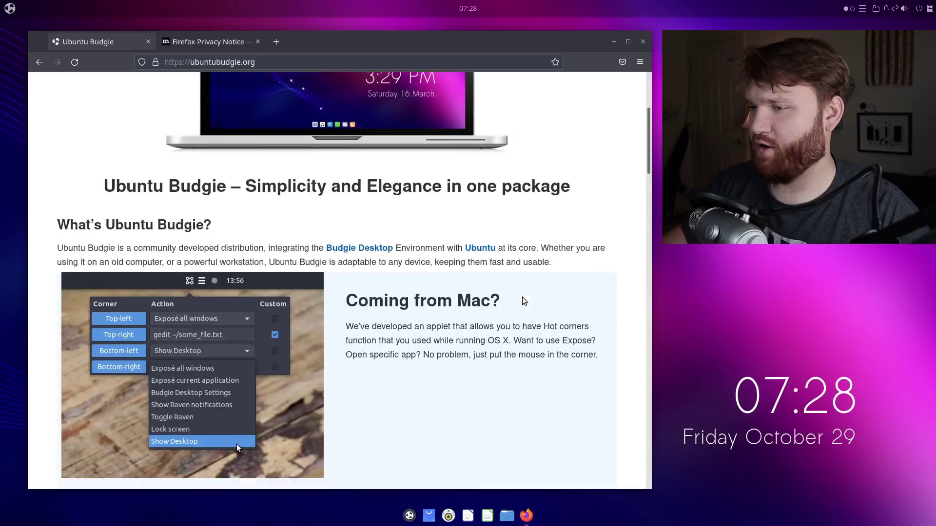
scroll(522, 297, "up", 2)
scroll(522, 296, "up", 1)
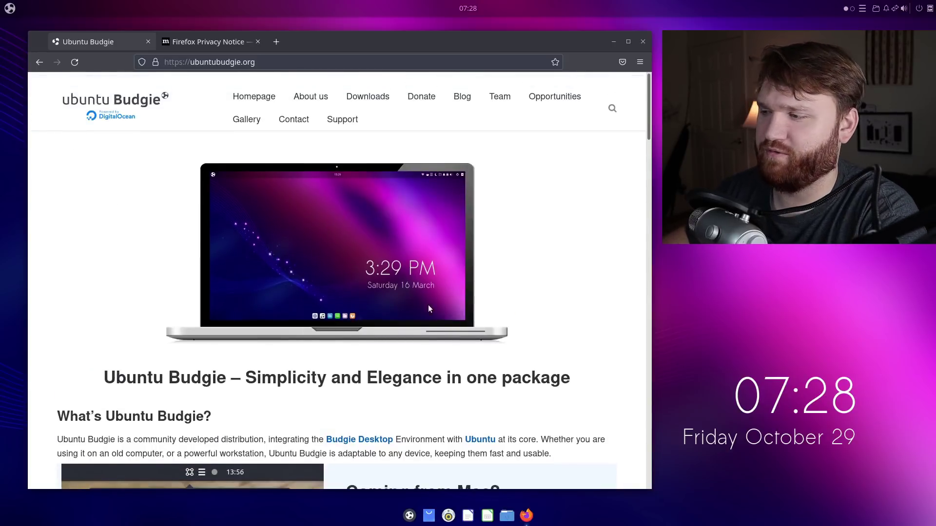
scroll(428, 305, "down", 1)
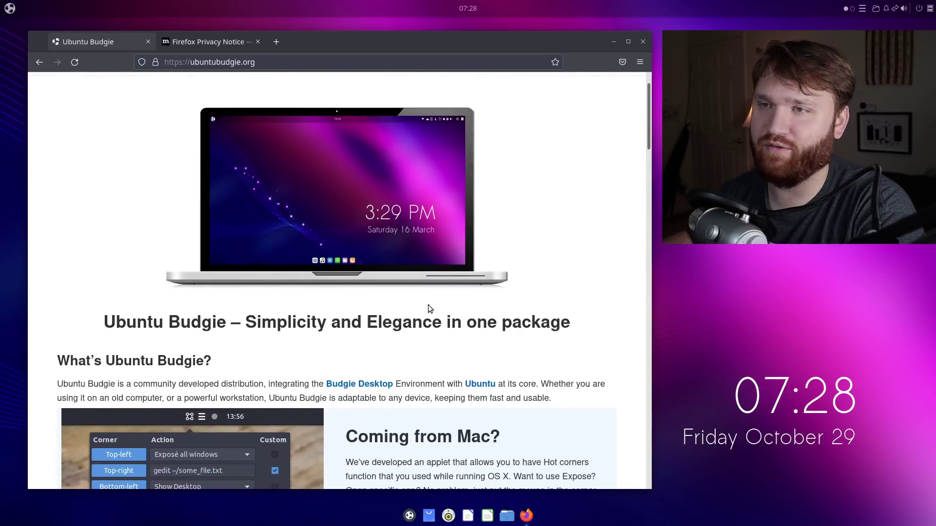
scroll(428, 308, "down", 5)
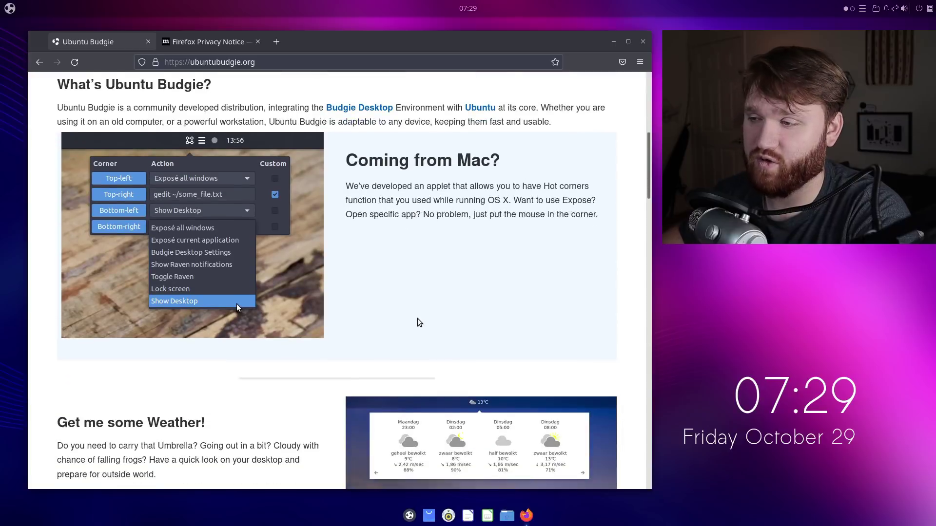
scroll(391, 246, "up", 2)
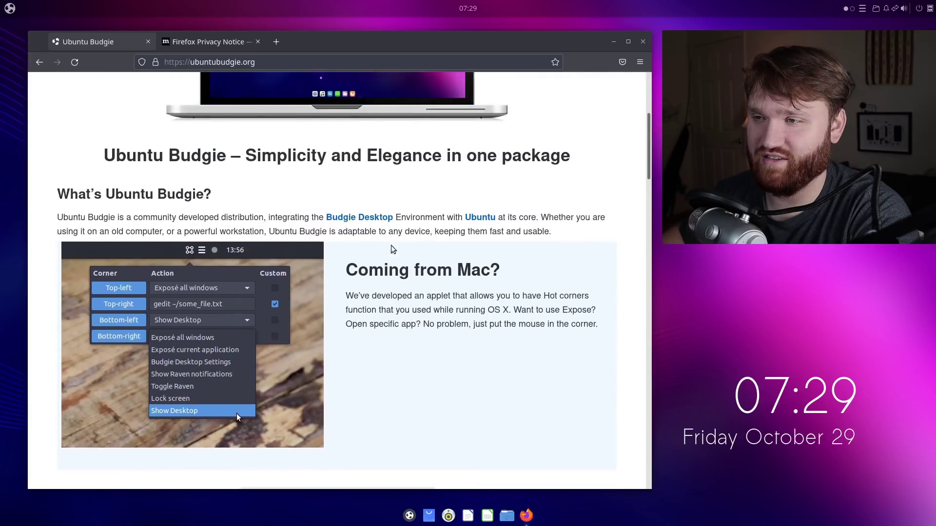
scroll(250, 336, "down", 10)
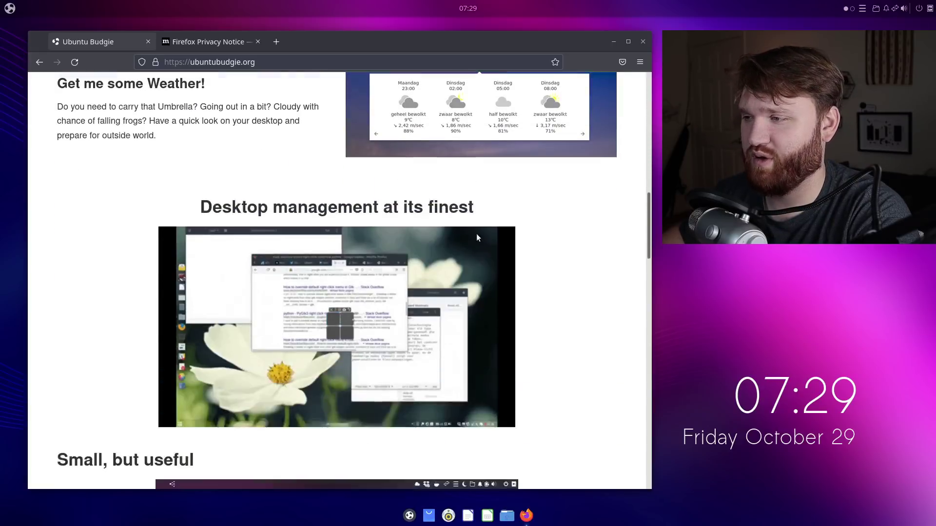
scroll(476, 335, "down", 12)
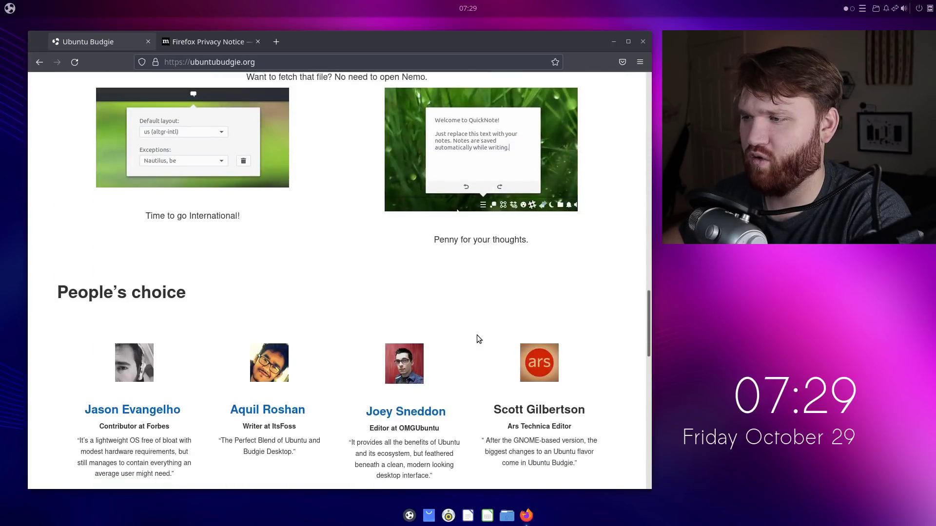
scroll(477, 335, "up", 20)
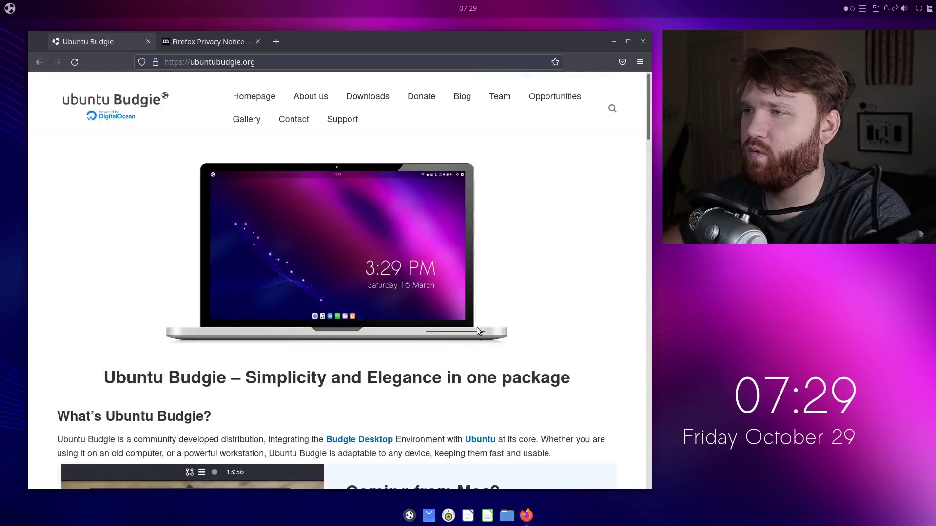
left_click(464, 97)
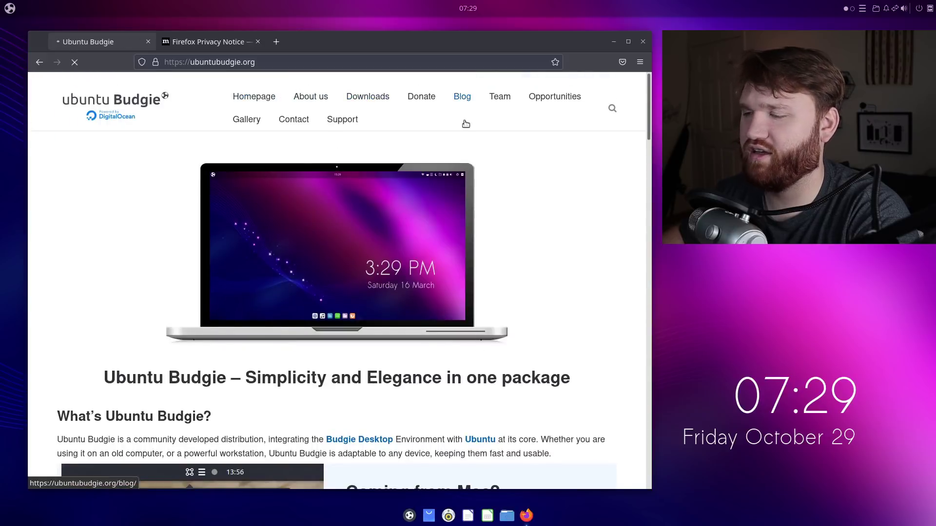
scroll(152, 253, "down", 4)
scroll(155, 249, "up", 3)
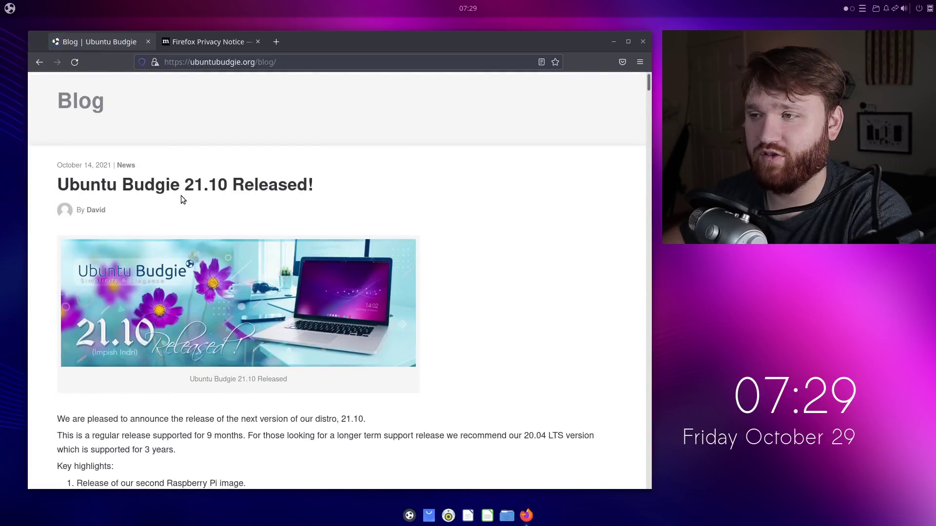
scroll(360, 198, "down", 5)
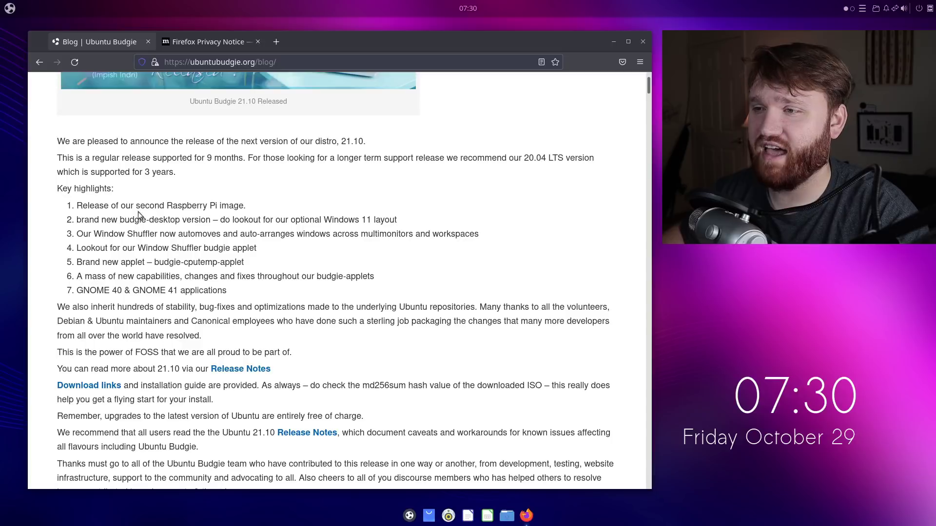
Highlight the Raspberry Pi, Window Shuffler and GNOME 41 lines, then close the Privacy Notice tab.
left_click_drag(76, 206, 210, 207)
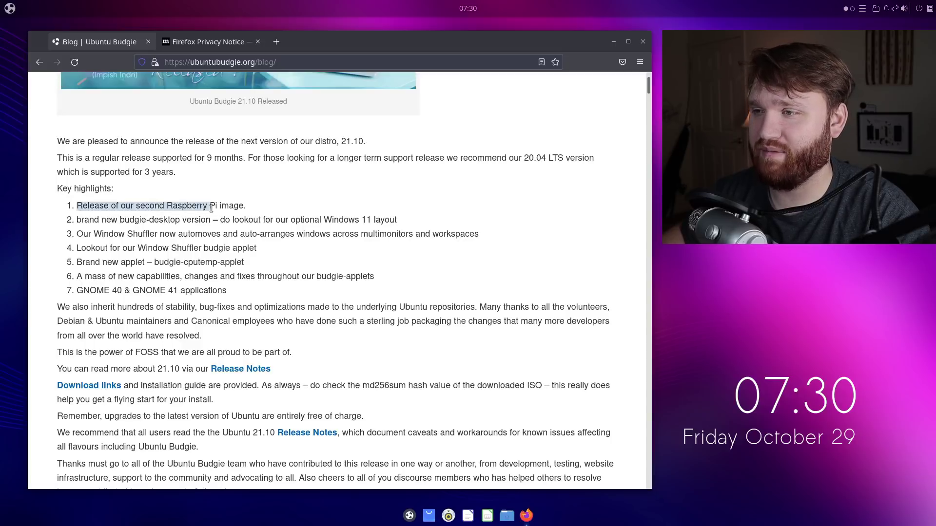
left_click_drag(76, 220, 291, 221)
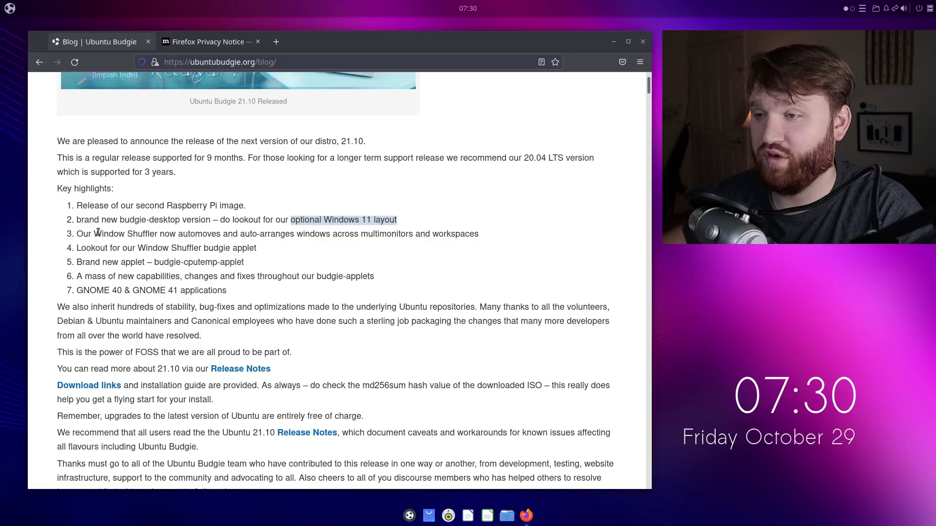
left_click_drag(92, 233, 474, 234)
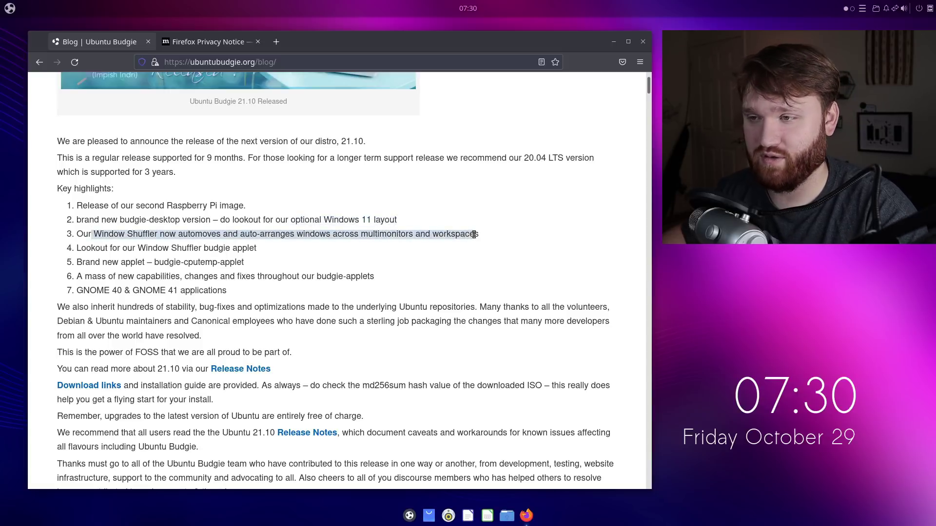
left_click_drag(314, 251, 242, 262)
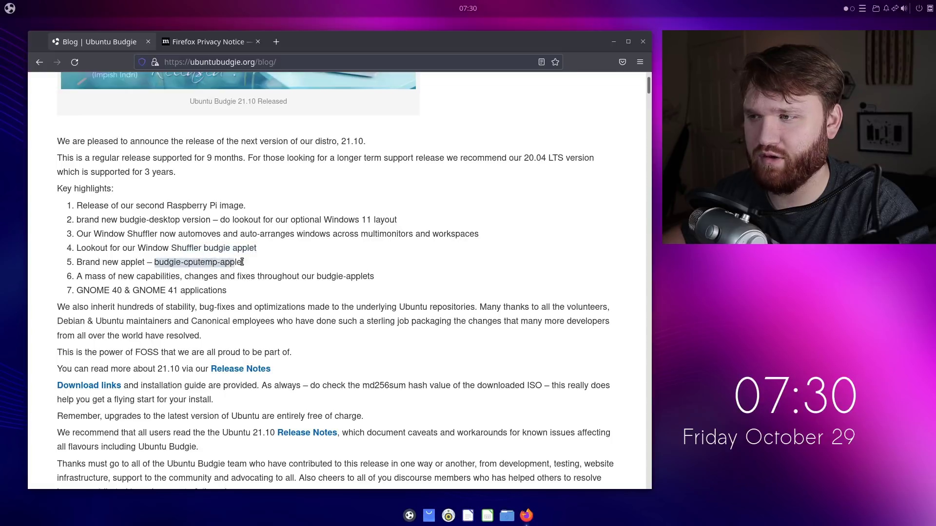
left_click(197, 254)
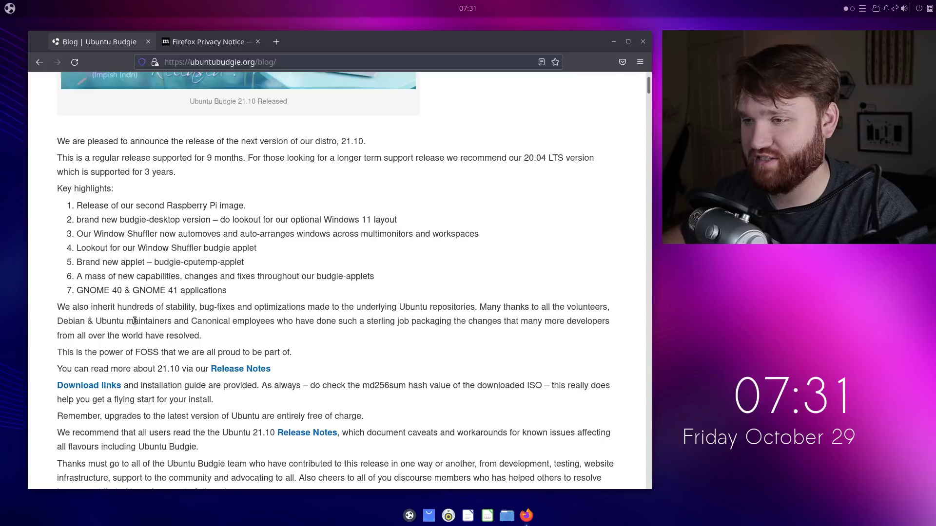
left_click_drag(114, 277, 371, 277)
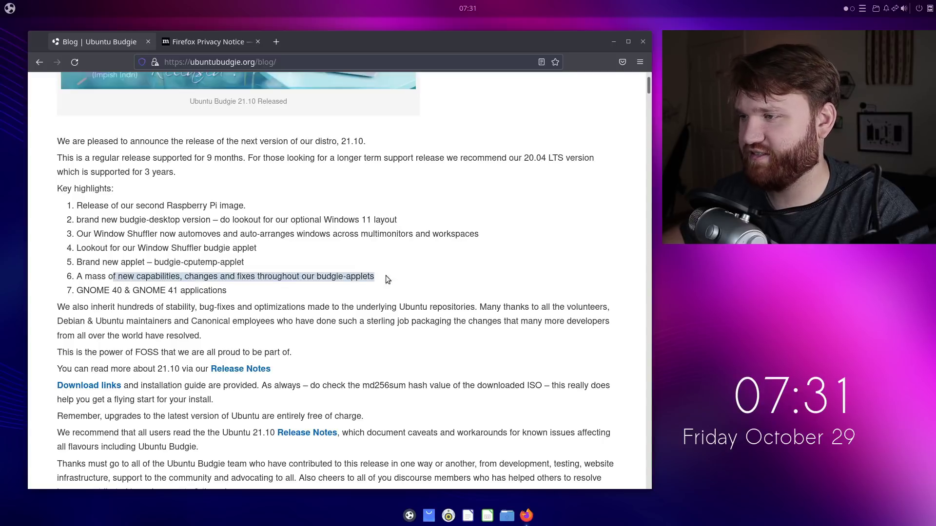
left_click(389, 281)
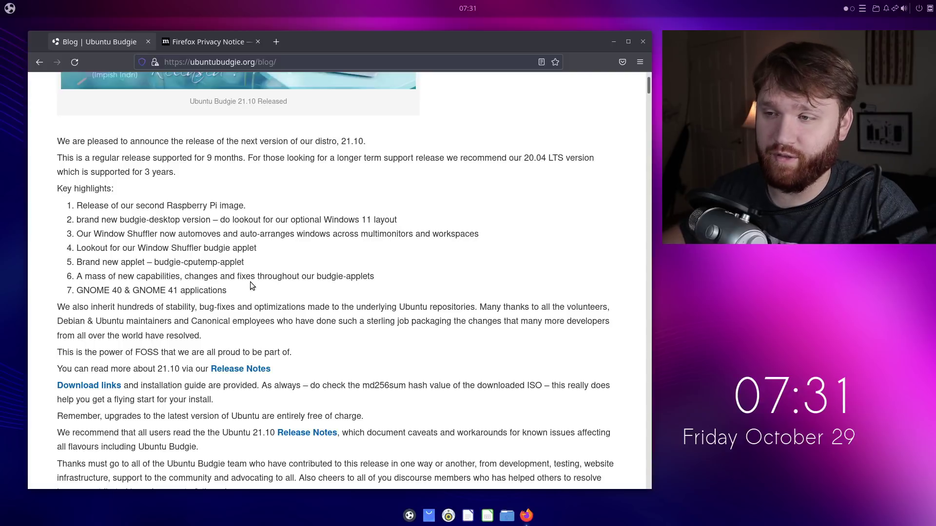
left_click_drag(250, 290, 78, 290)
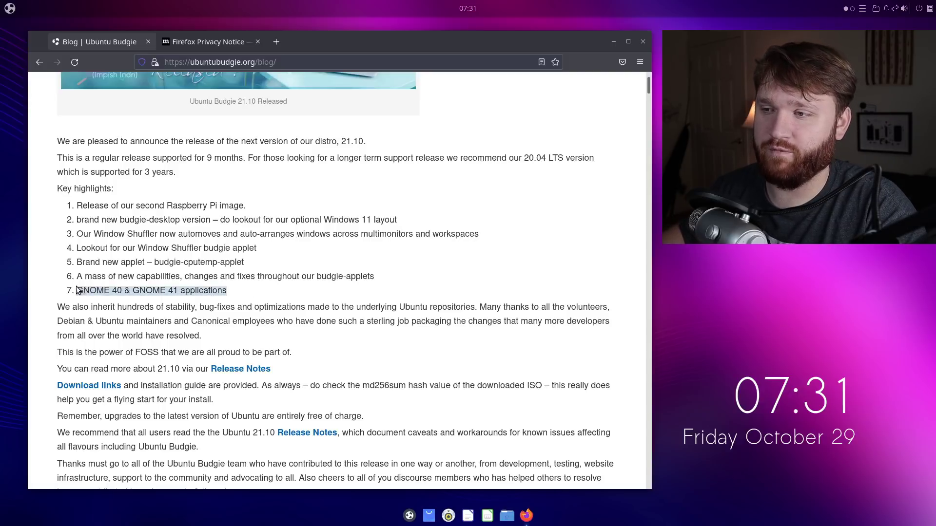
left_click(126, 288)
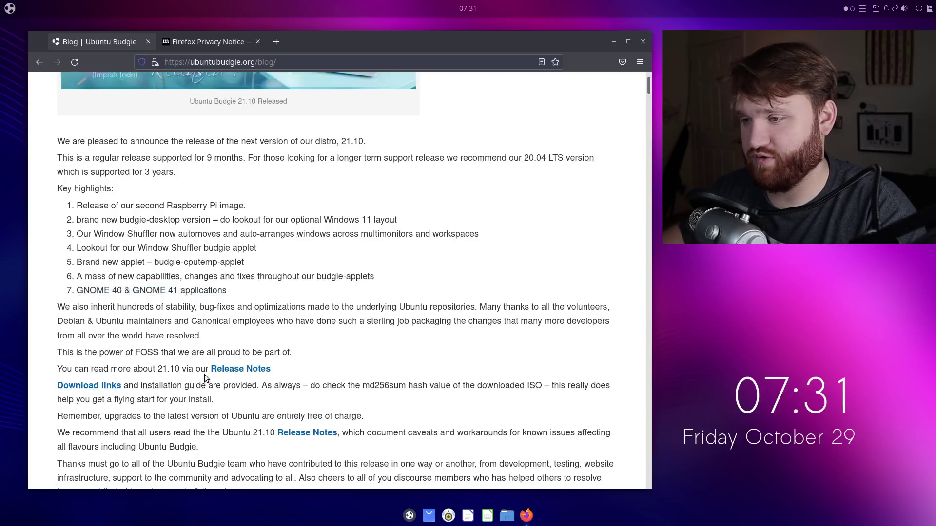
scroll(151, 331, "down", 3)
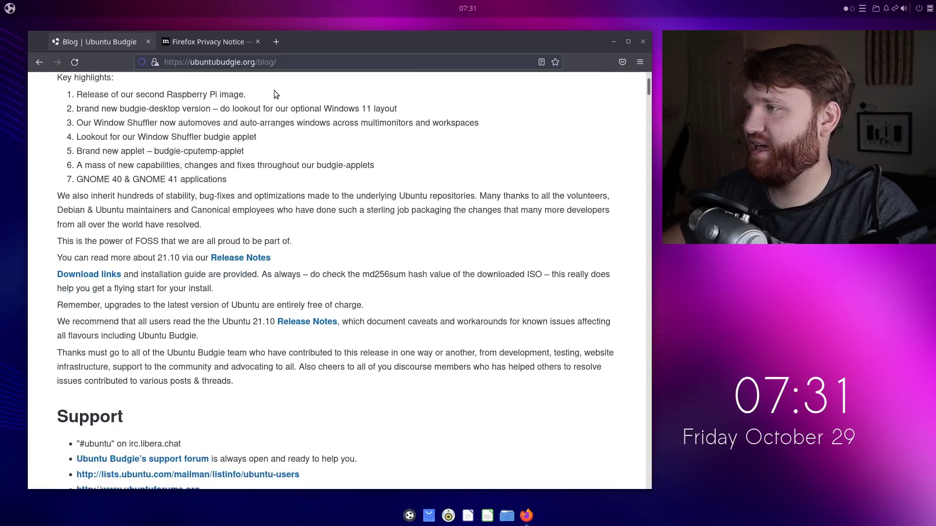
left_click(258, 41)
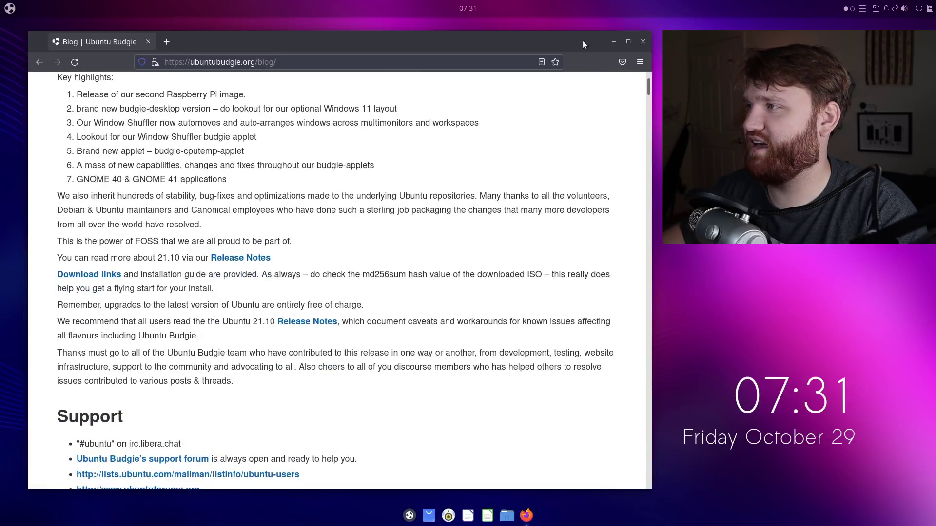
Minimize Firefox and show the app launcher's first page, from 2048 to Catfish File Search.
left_click(613, 42)
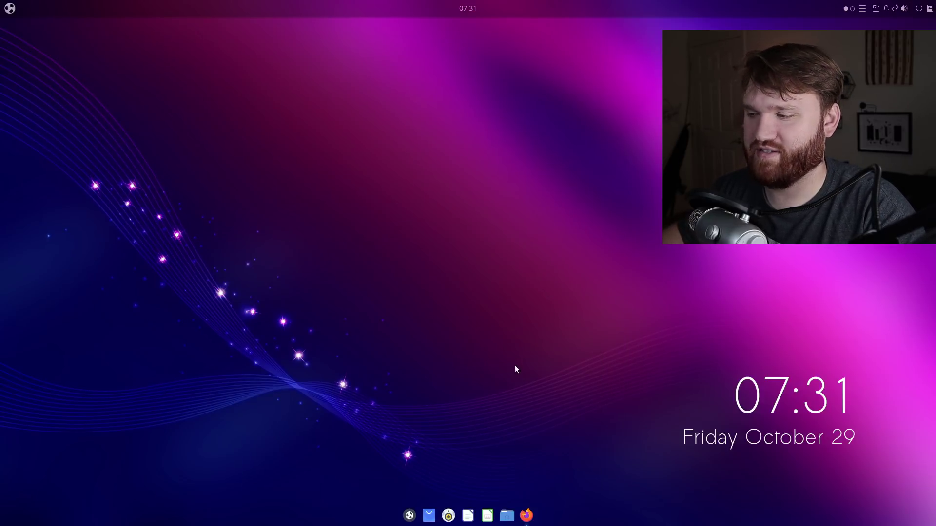
left_click(10, 9)
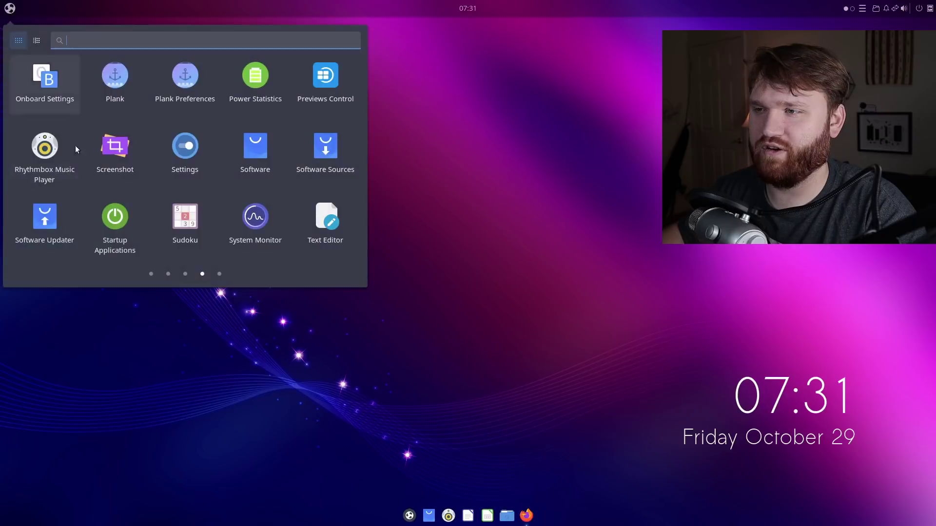
scroll(164, 157, "up", 1)
scroll(165, 157, "up", 2)
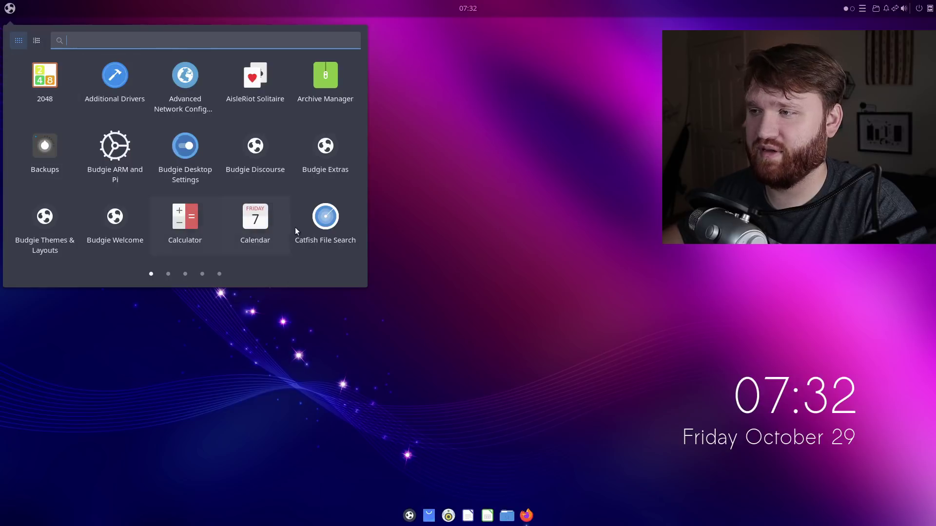
Launch Calendar as a taller window, view its About dialog showing version 41.0, and close it.
left_click(270, 220)
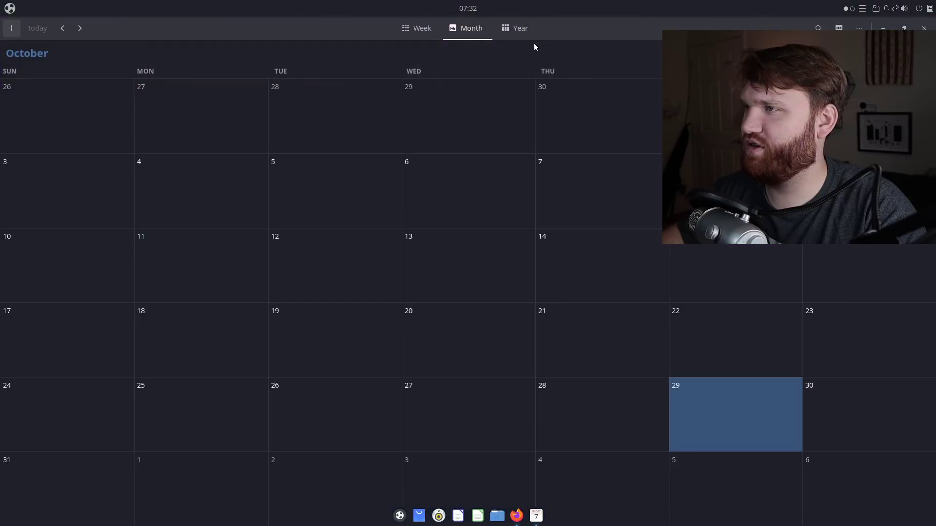
left_click_drag(578, 27, 306, 87)
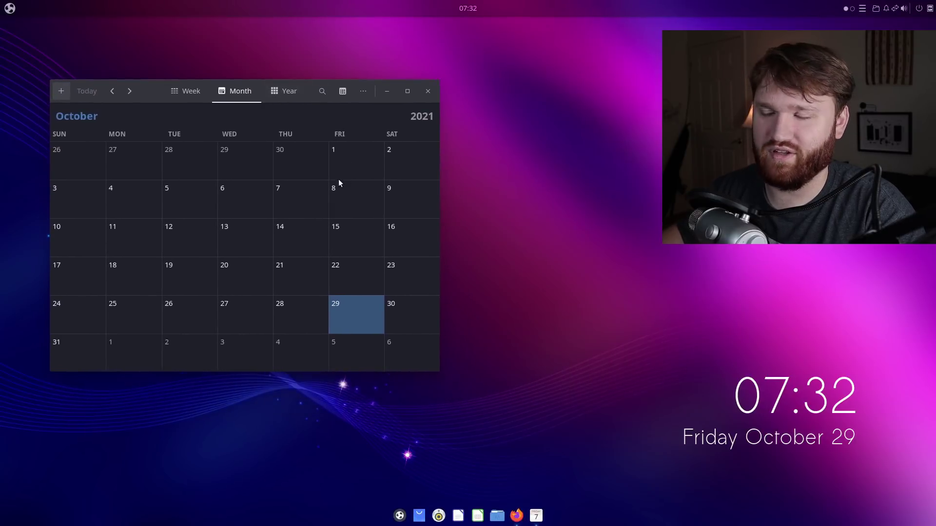
left_click_drag(336, 371, 344, 463)
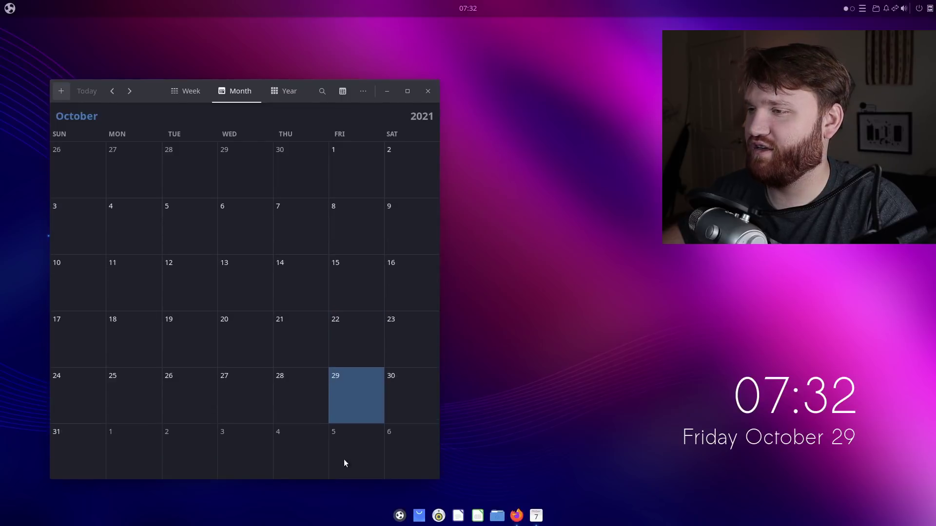
left_click(361, 92)
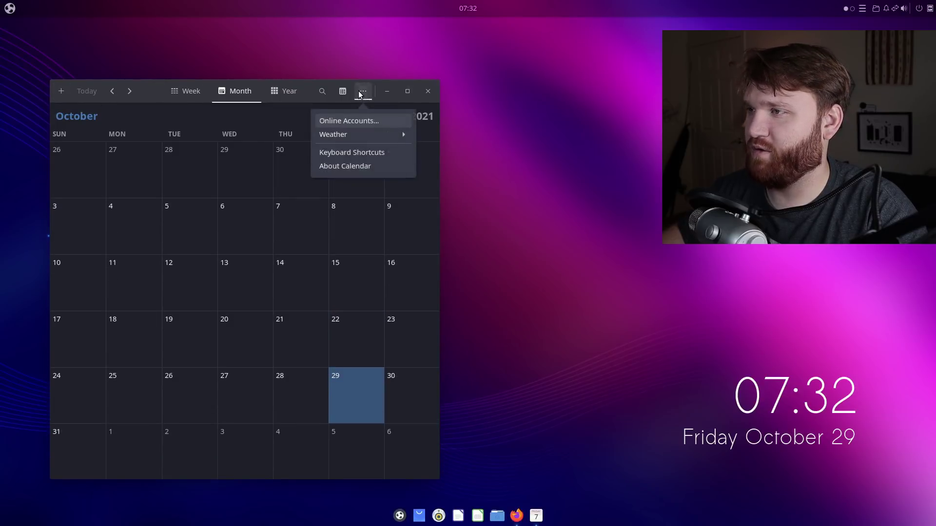
left_click(365, 166)
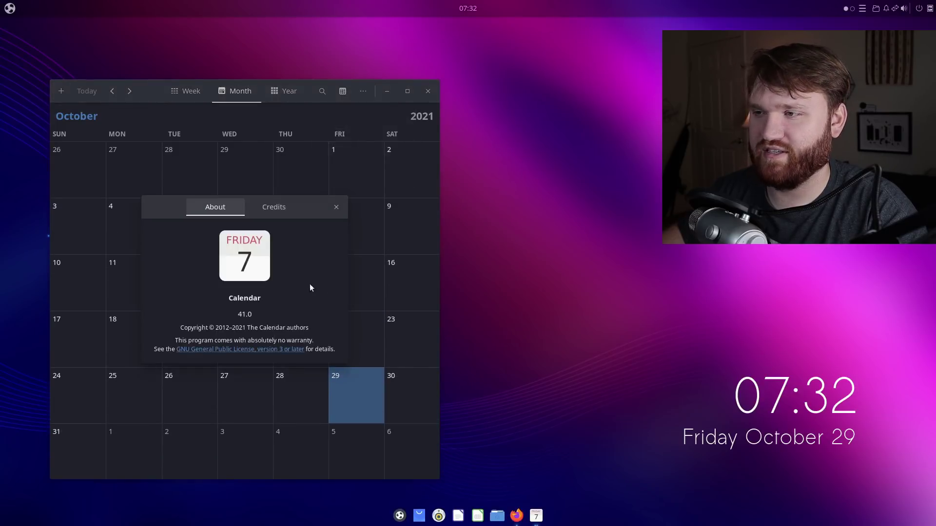
left_click(335, 207)
left_click(428, 92)
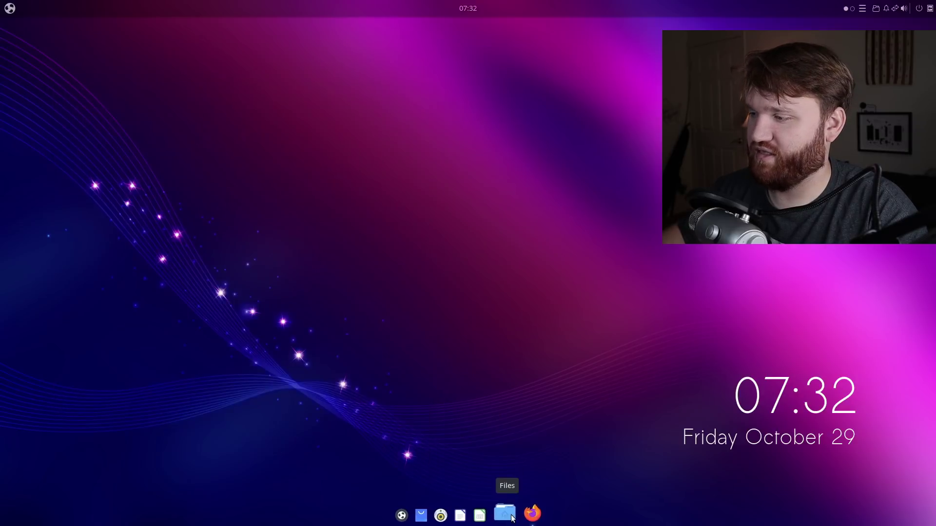
left_click(507, 516)
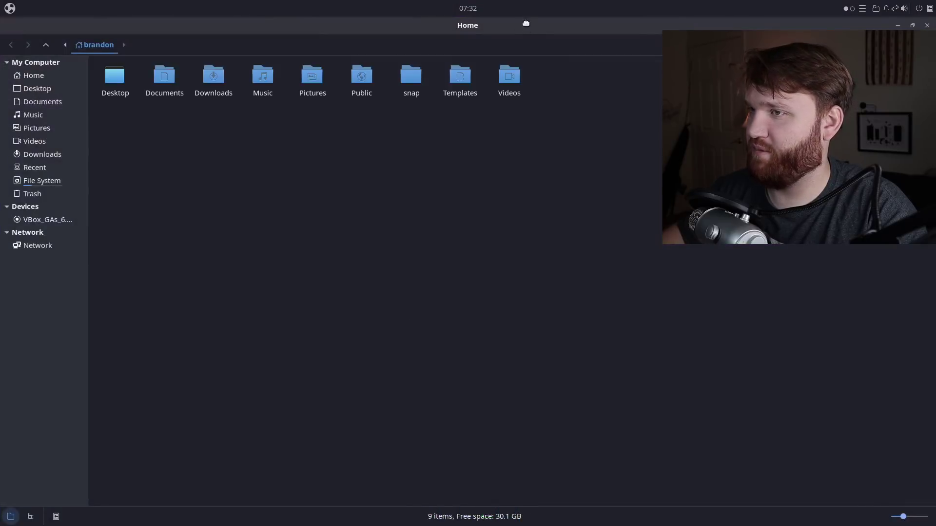
double_click(527, 26)
left_click(200, 84)
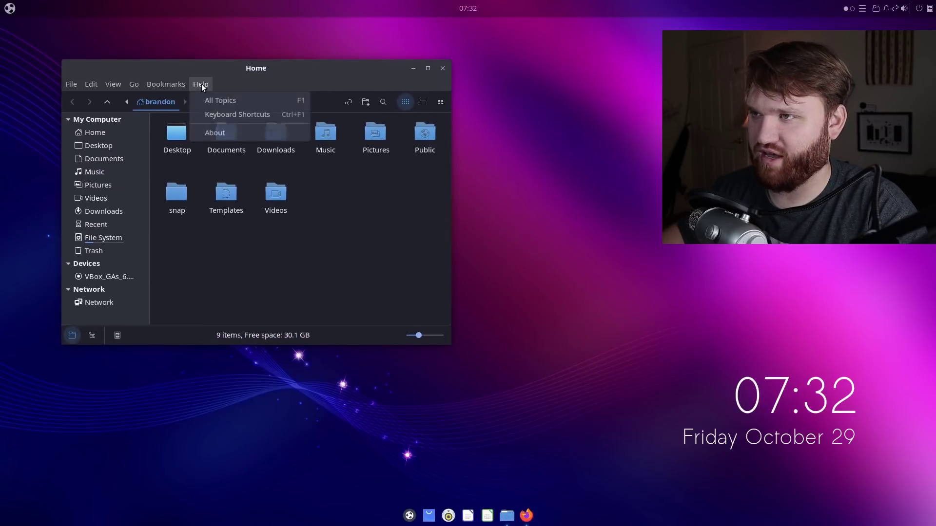
left_click(241, 132)
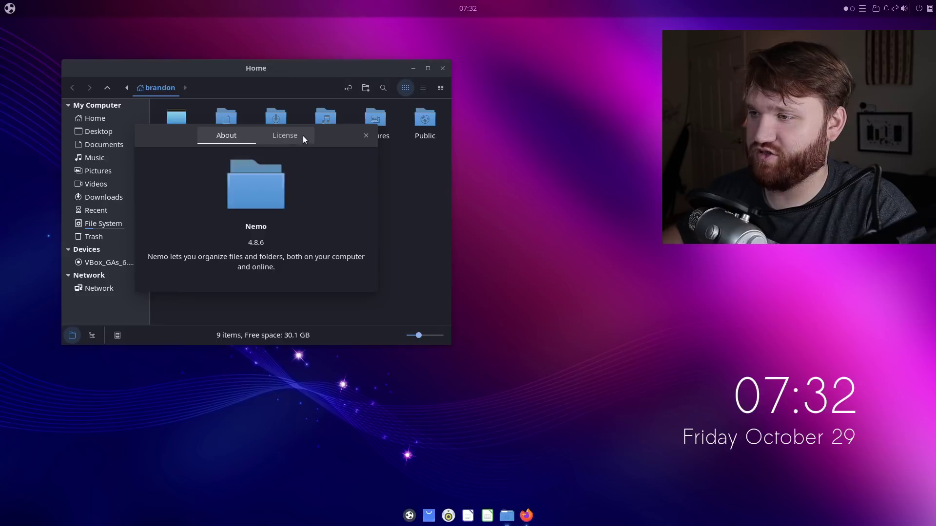
left_click(366, 136)
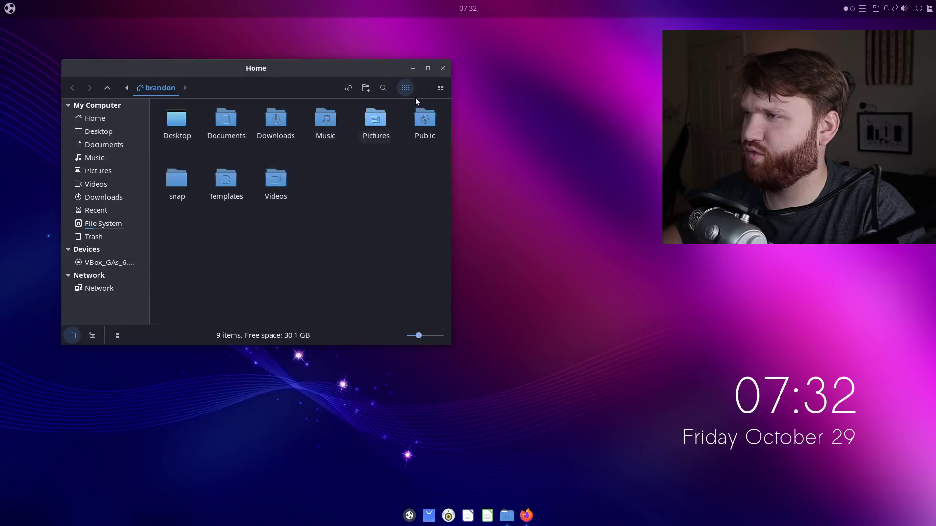
left_click(442, 69)
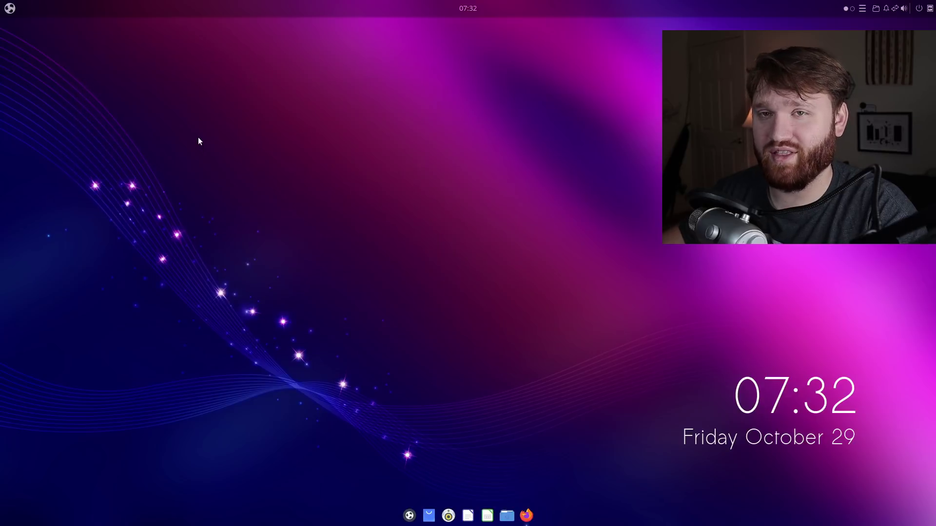
Page through the app launcher to its fifth page with Tilix and Window Shuffler Control.
left_click(10, 9)
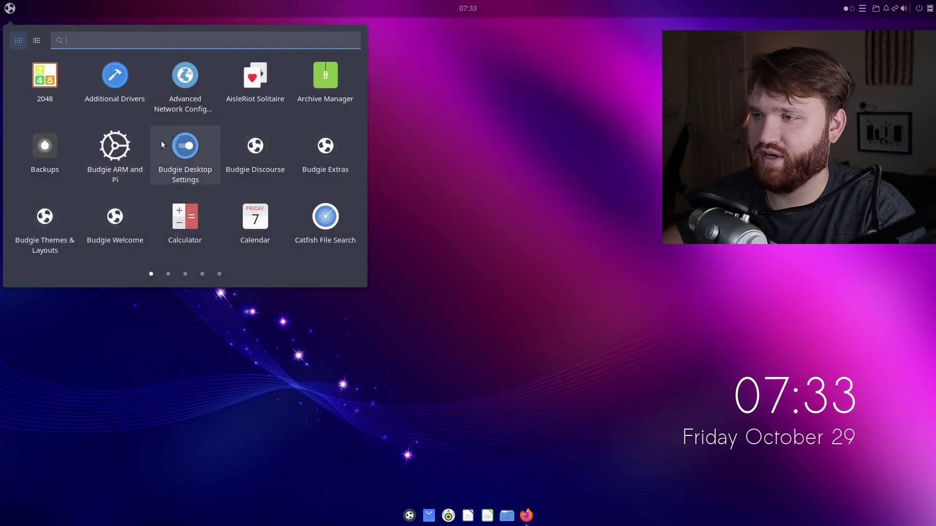
scroll(220, 175, "down", 1)
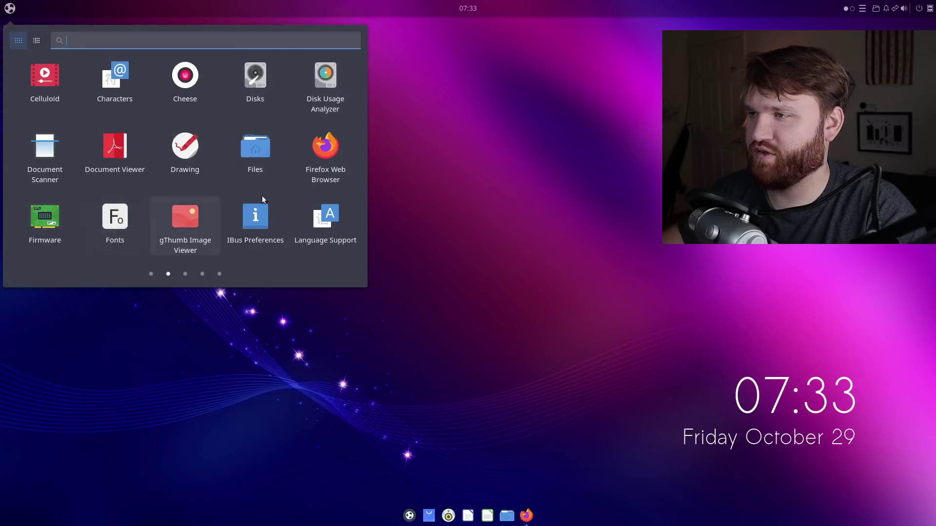
scroll(185, 85, "down", 1)
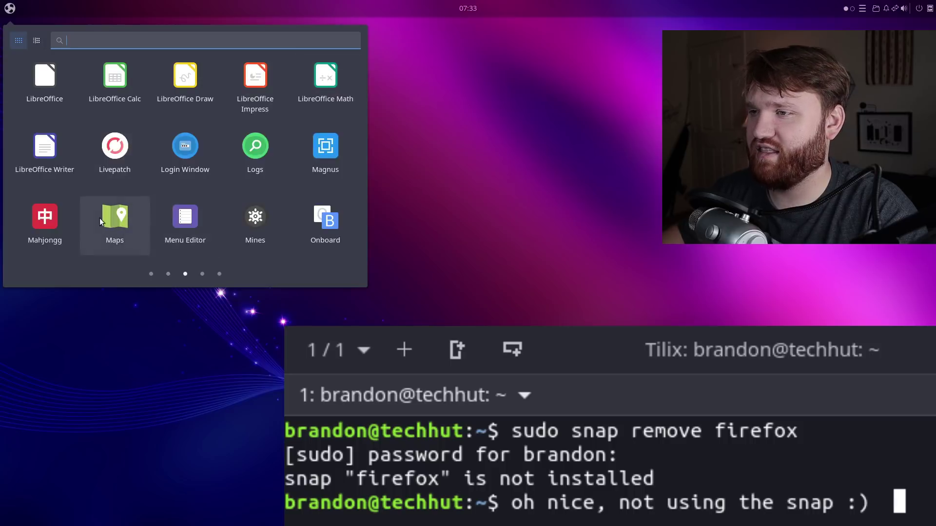
scroll(297, 189, "down", 1)
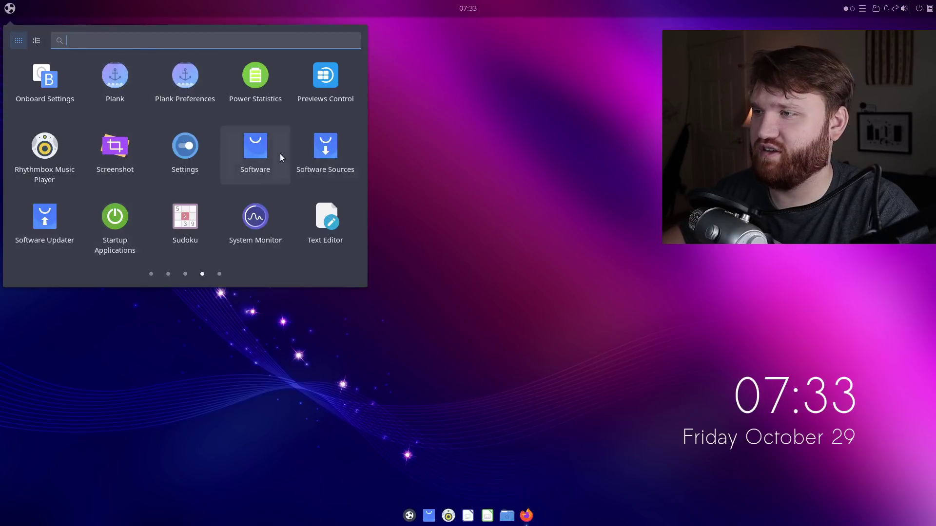
scroll(280, 153, "down", 1)
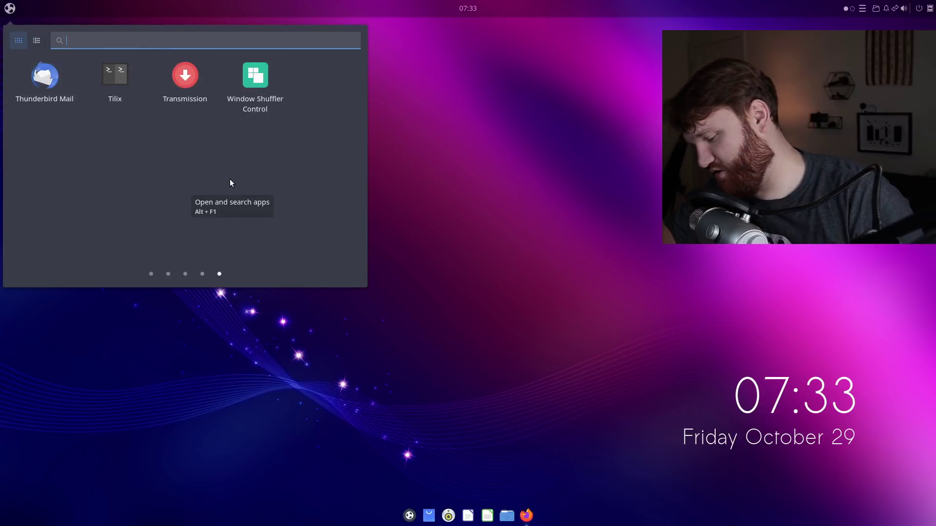
Search 'tilix' in the app menu and launch the Tilix terminal, moved left.
type("ty")
key("BackSpace")
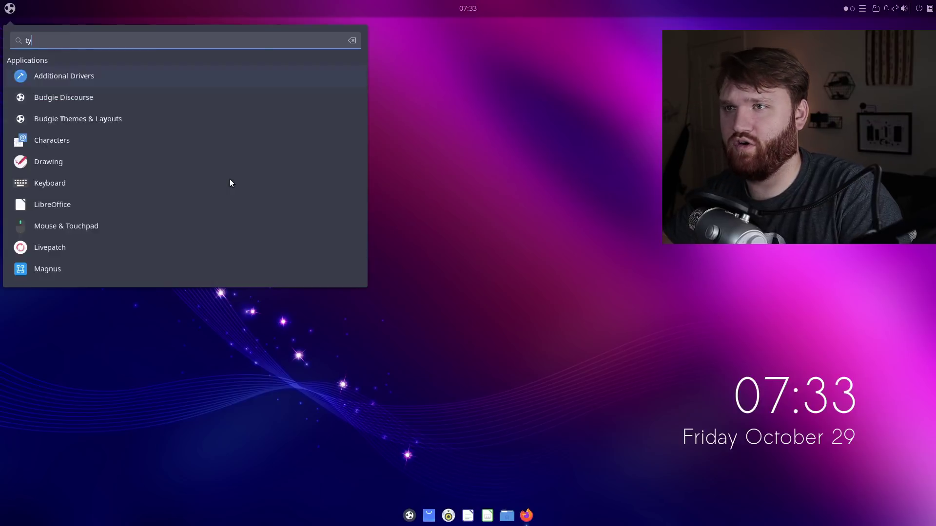
type("er")
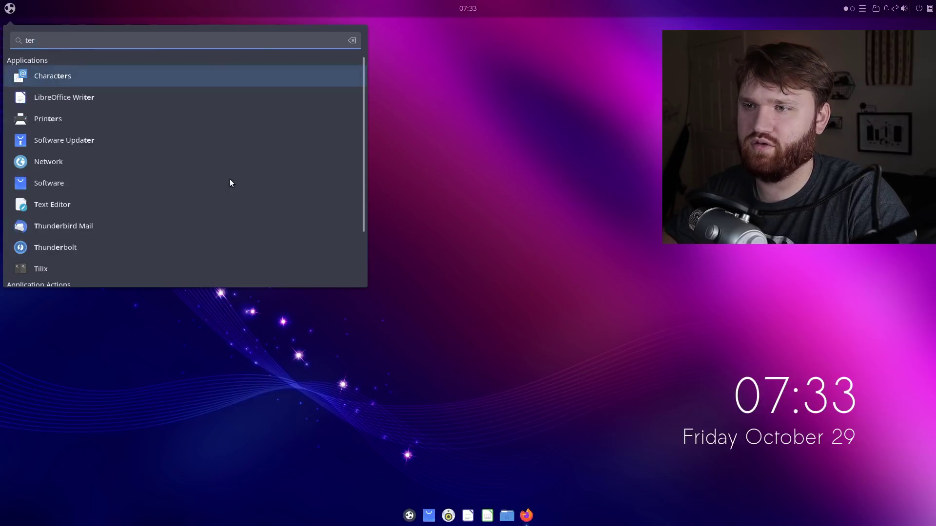
key("BackSpace")
key("BackSpace")
type("ilix")
key("Return")
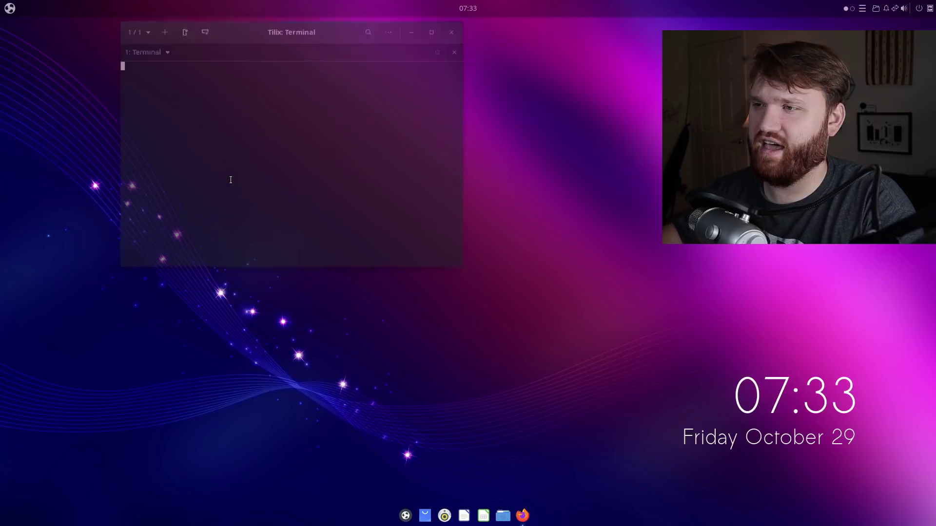
left_click_drag(322, 29, 262, 75)
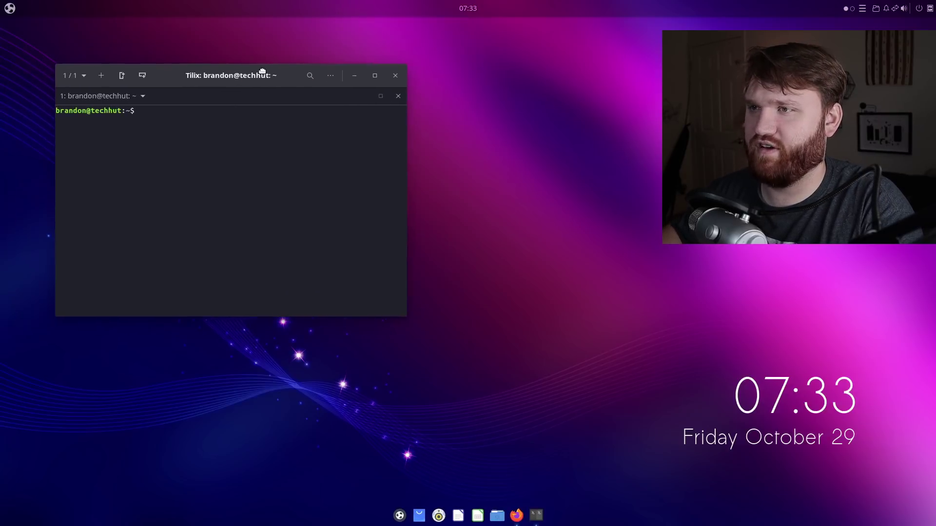
Run neofetch and highlight the kernel version and memory usage lines.
type("neof")
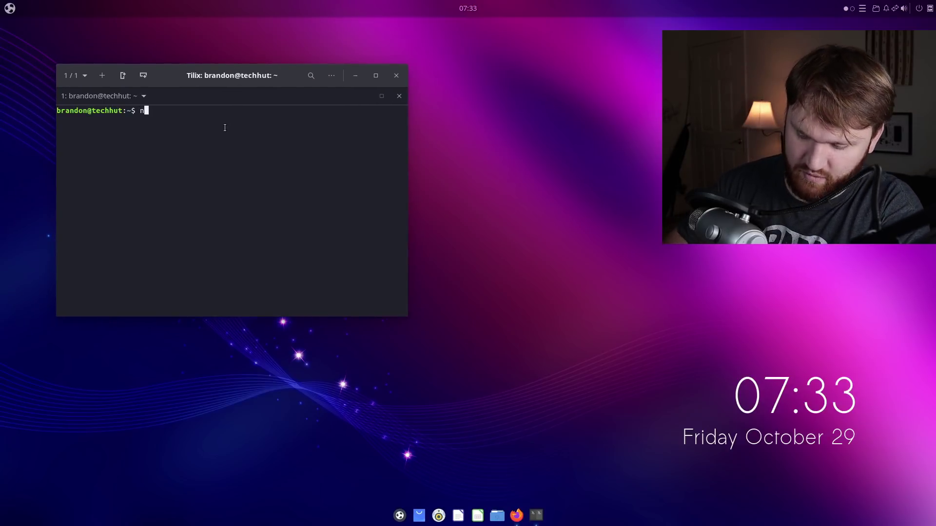
type("etch")
key("Return")
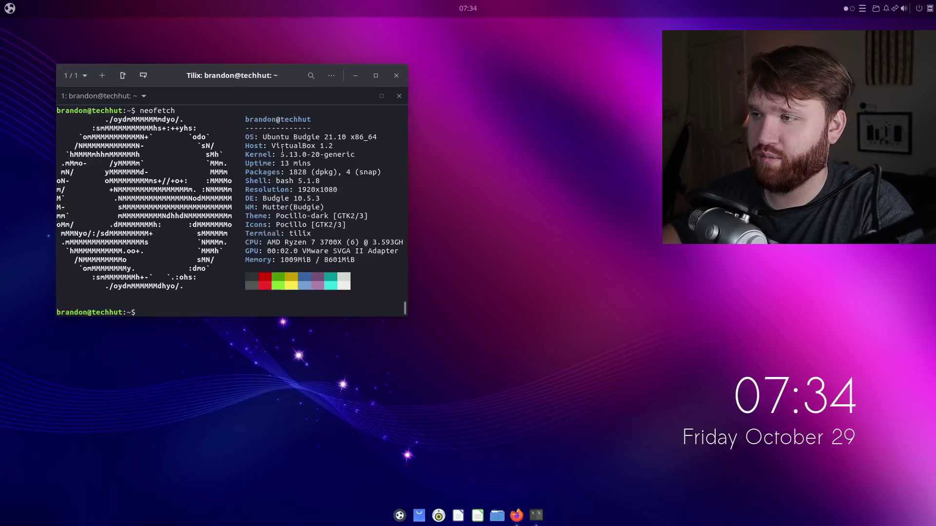
left_click_drag(291, 154, 273, 154)
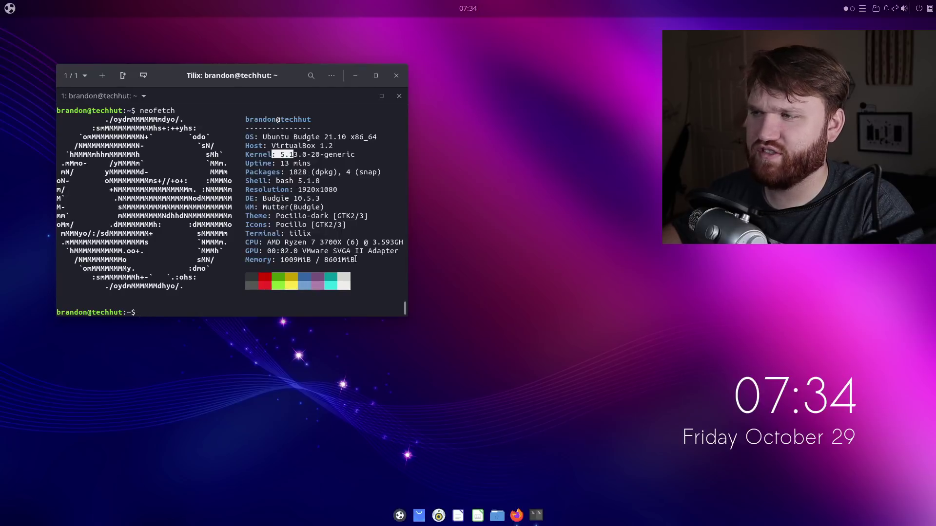
left_click_drag(356, 260, 271, 258)
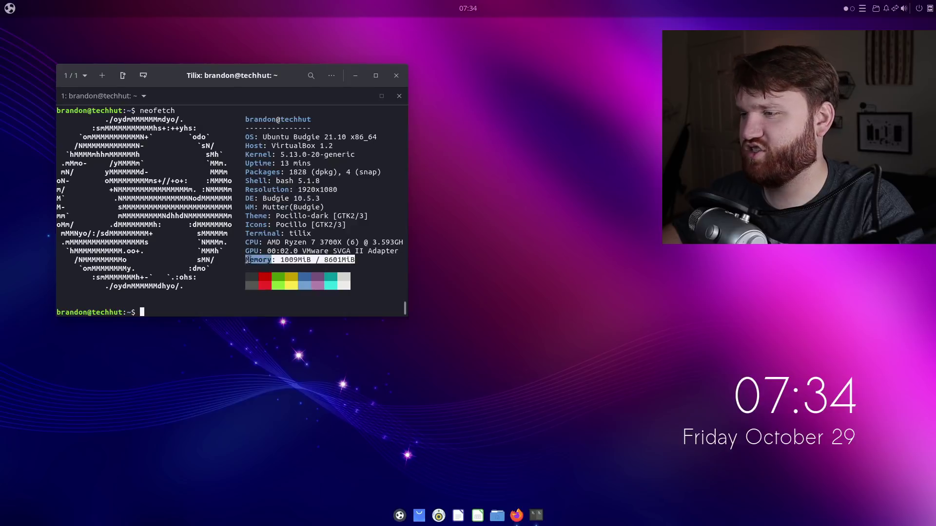
Close the Firefox window and start htop in the Tilix terminal.
left_click(370, 253)
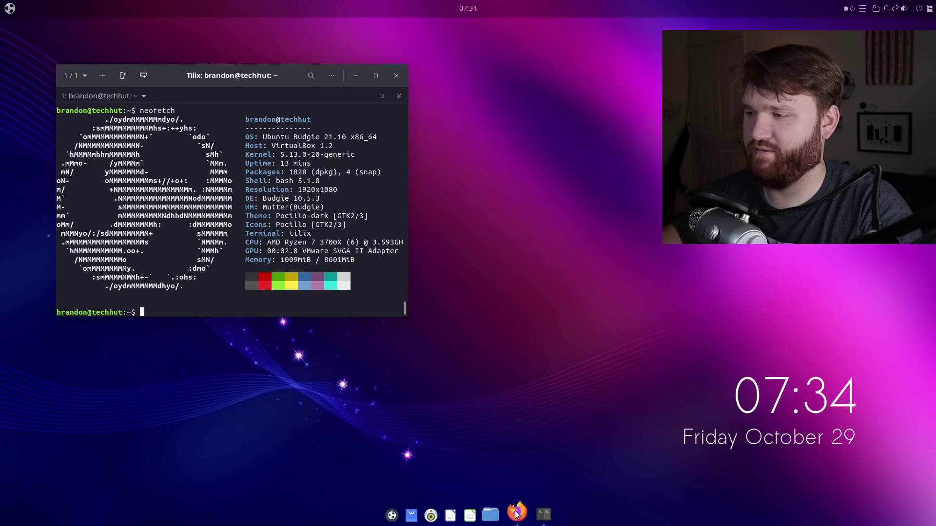
left_click(516, 516)
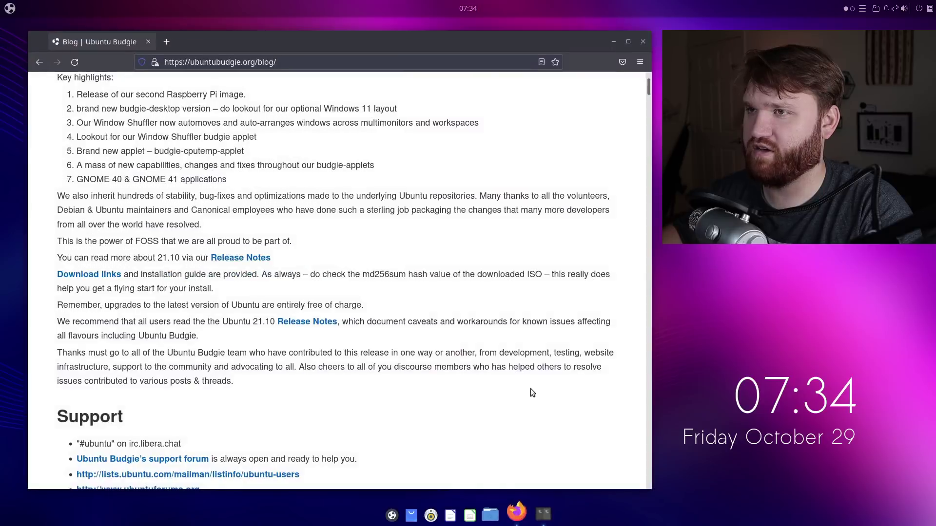
left_click(643, 42)
key("Up")
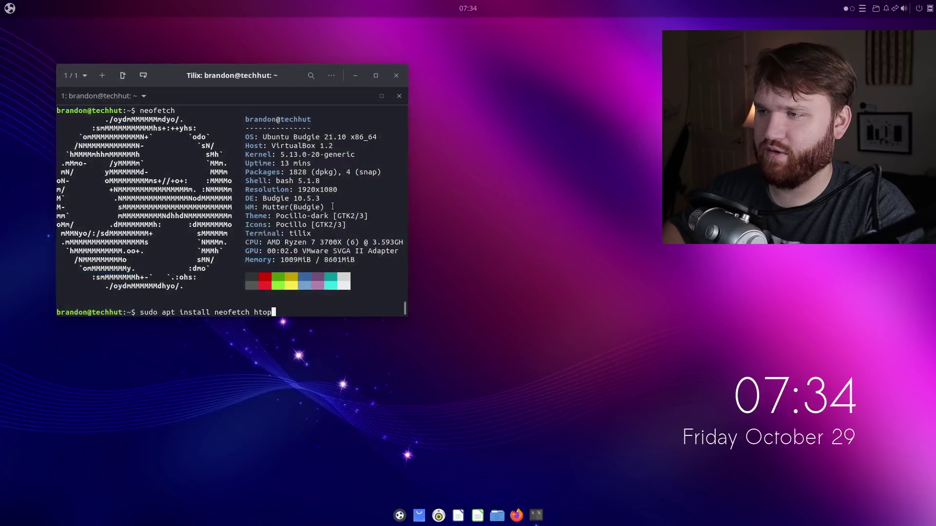
key("BackSpace")
key("BackSpace")
key("BackSpace")
key("BackSpace")
key("BackSpace")
key("BackSpace")
key("BackSpace")
key("BackSpace")
key("BackSpace")
key("BackSpace")
key("BackSpace")
key("BackSpace")
key("BackSpace")
key("BackSpace")
key("BackSpace")
key("BackSpace")
key("BackSpace")
key("BackSpace")
key("BackSpace")
key("BackSpace")
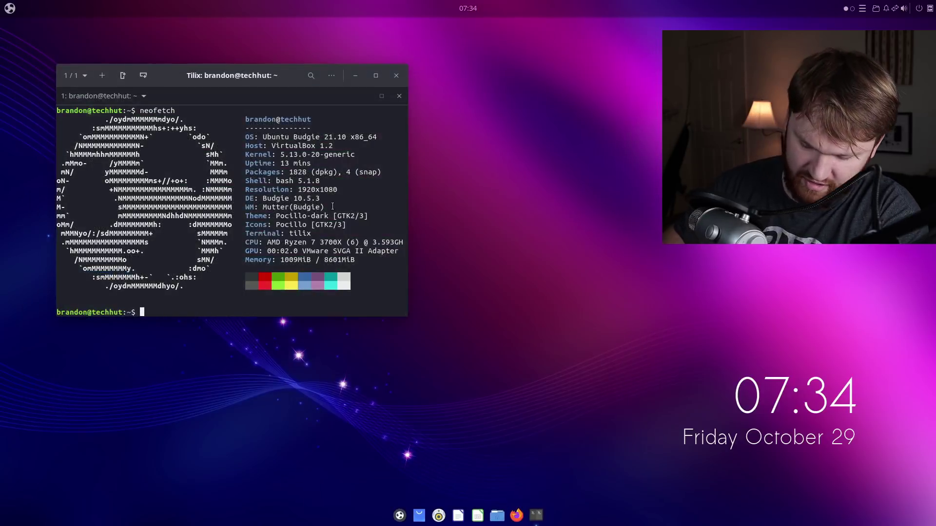
type("htop")
key("Return")
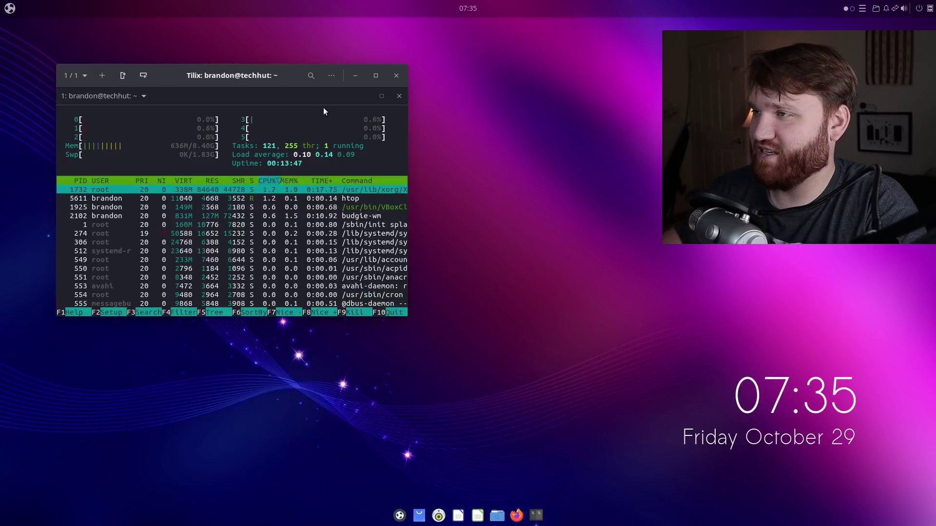
Close Tilix despite htop running and open an enlarged Budgie Themes & Layouts window via 'lay'.
left_click(397, 74)
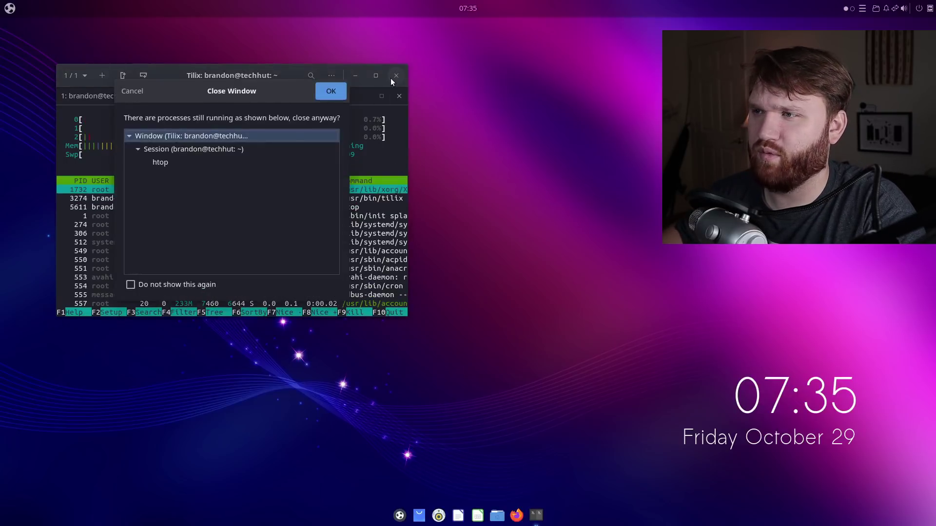
left_click(330, 93)
left_click(10, 10)
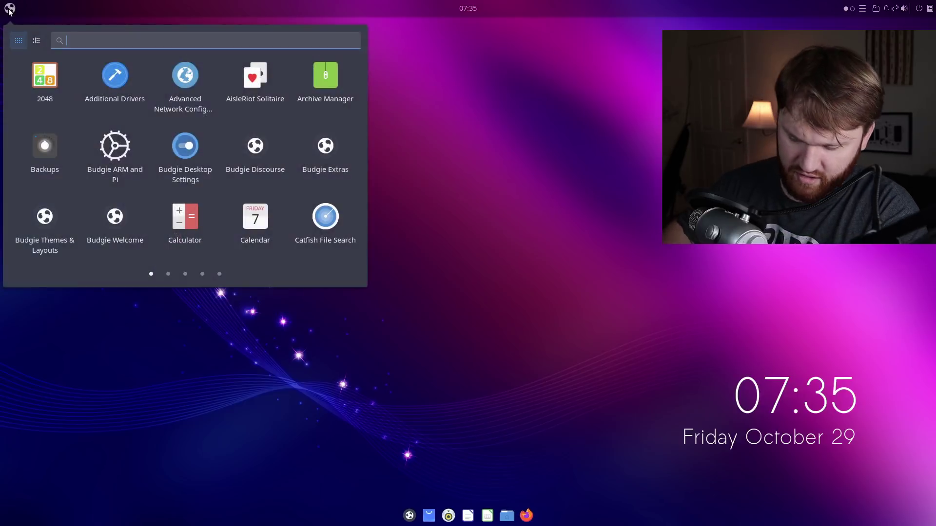
type("lay")
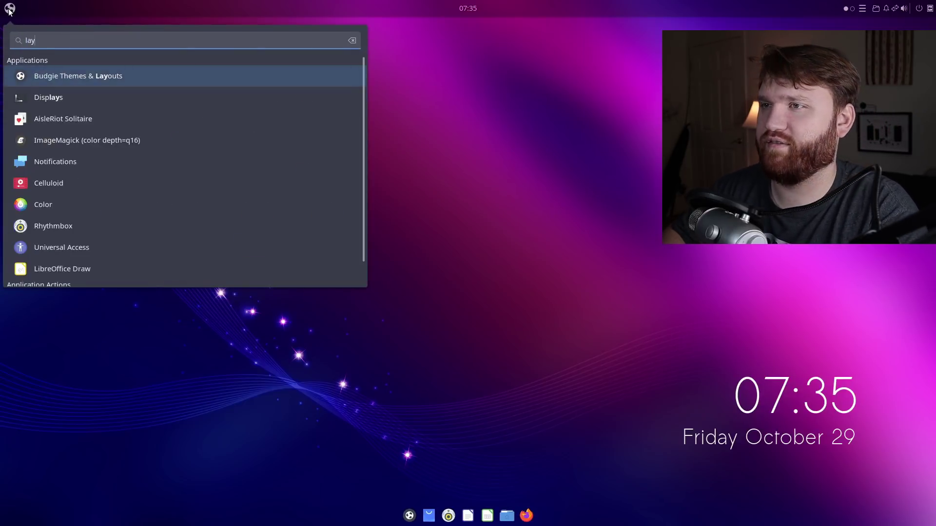
key("Return")
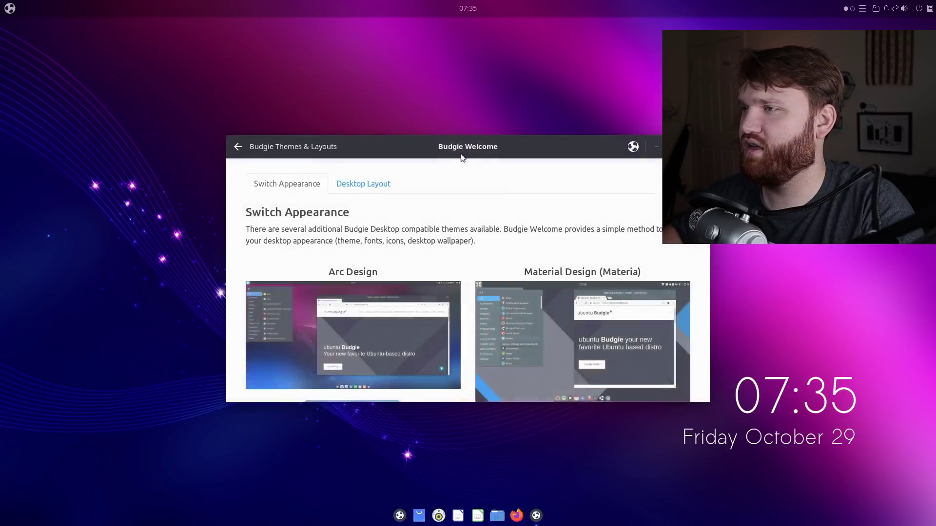
left_click_drag(461, 154, 269, 77)
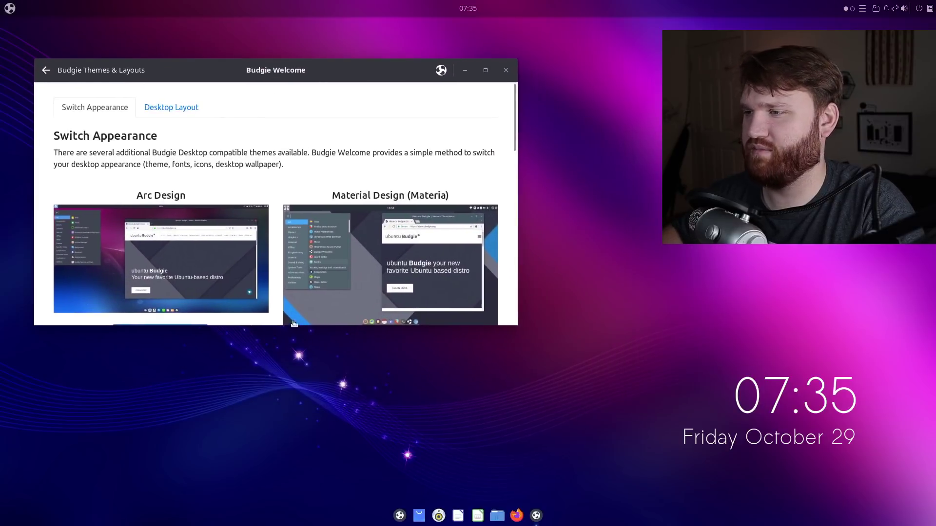
left_click_drag(290, 324, 283, 461)
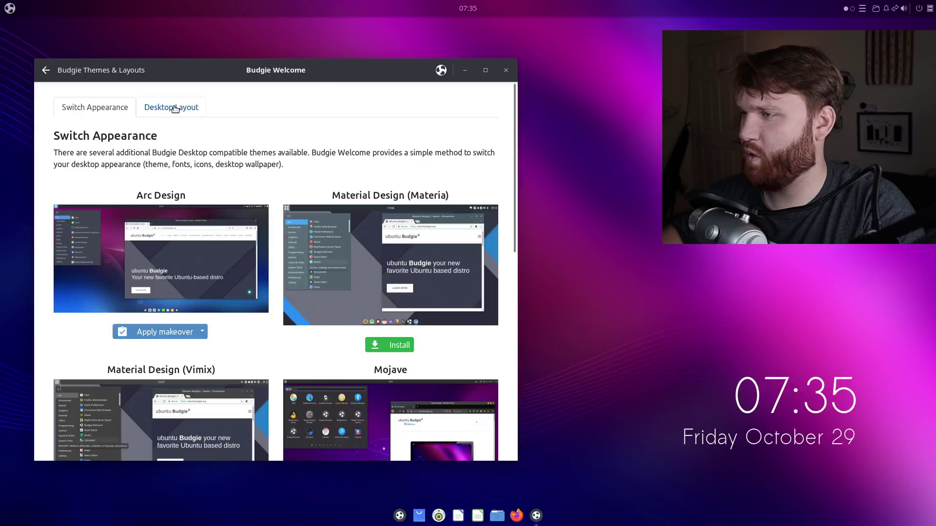
Browse the theme list and apply the full QogirBudgie makeover.
left_click(175, 108)
left_click(90, 107)
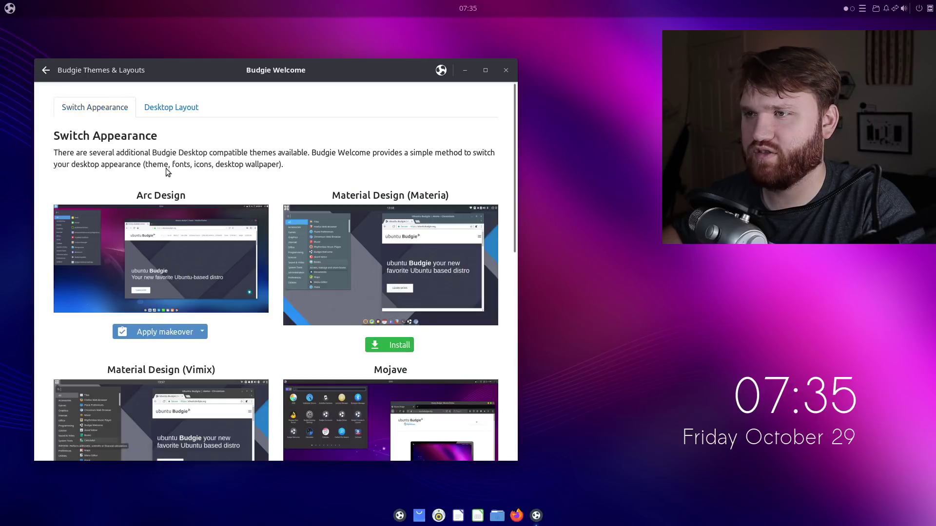
scroll(286, 193, "down", 5)
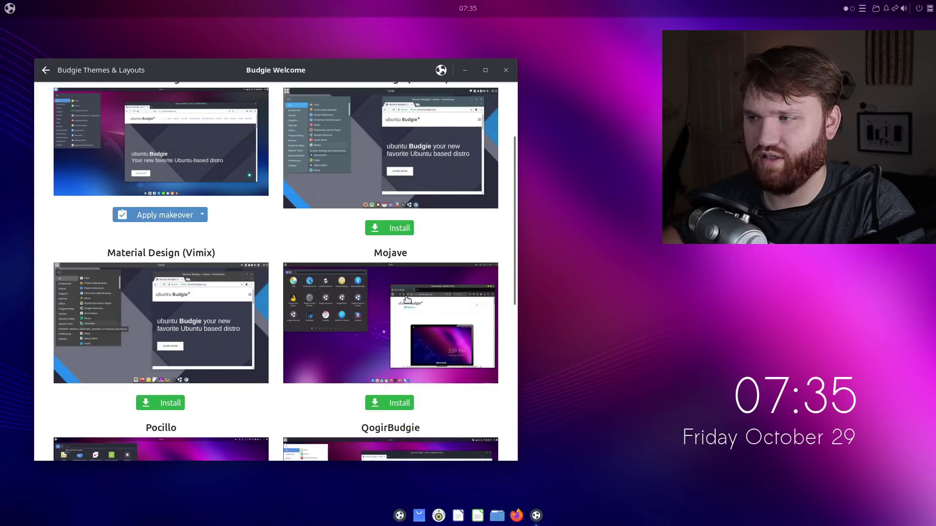
scroll(290, 274, "down", 8)
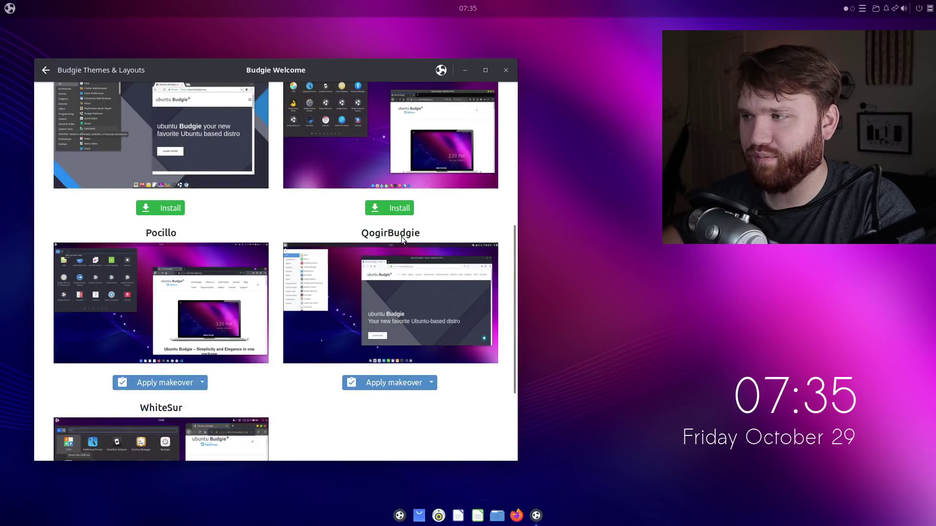
scroll(369, 292, "down", 2)
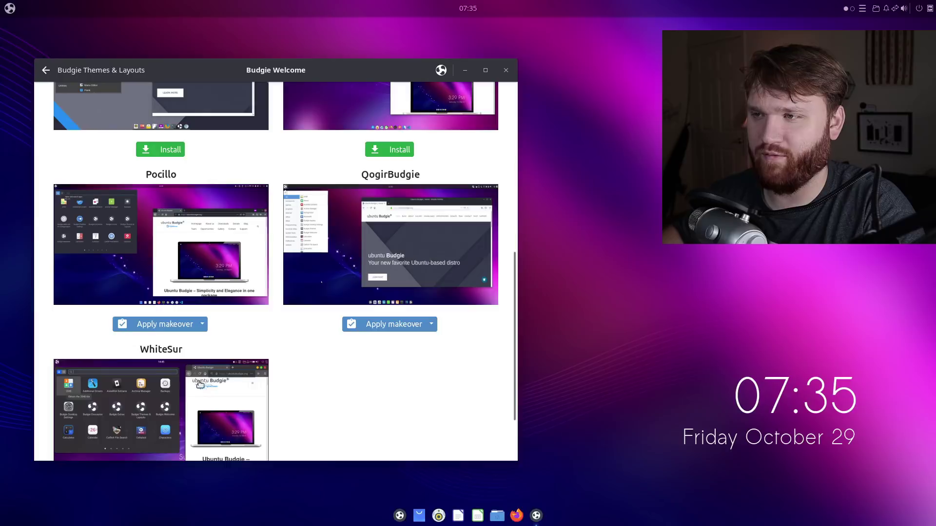
scroll(199, 384, "up", 15)
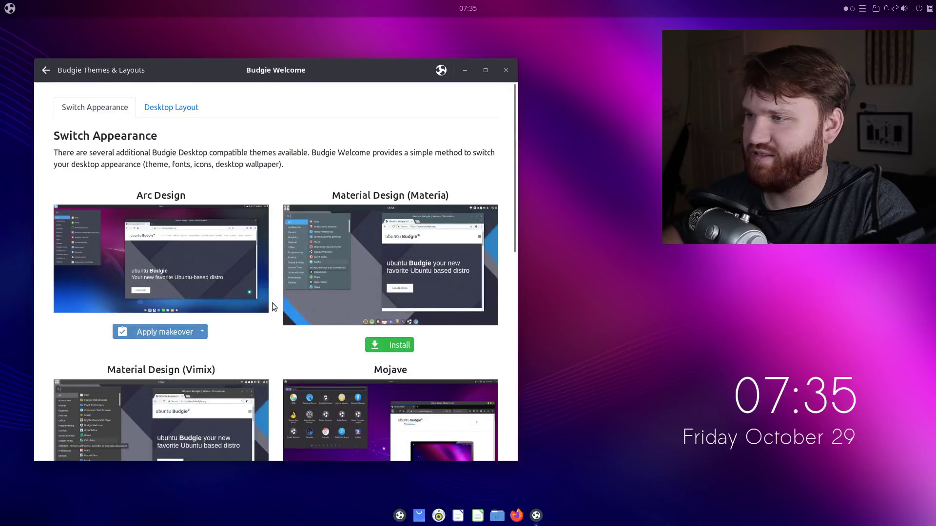
scroll(273, 303, "down", 12)
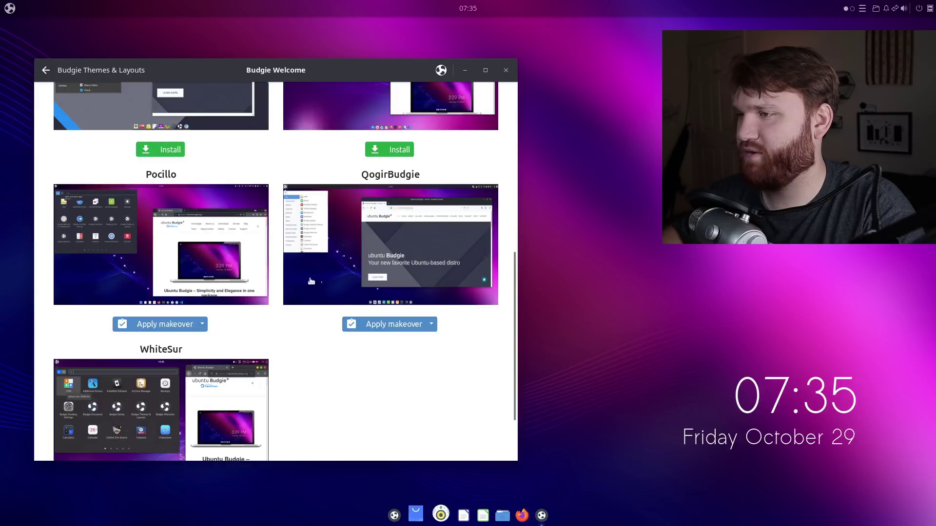
left_click(10, 9)
left_click(325, 395)
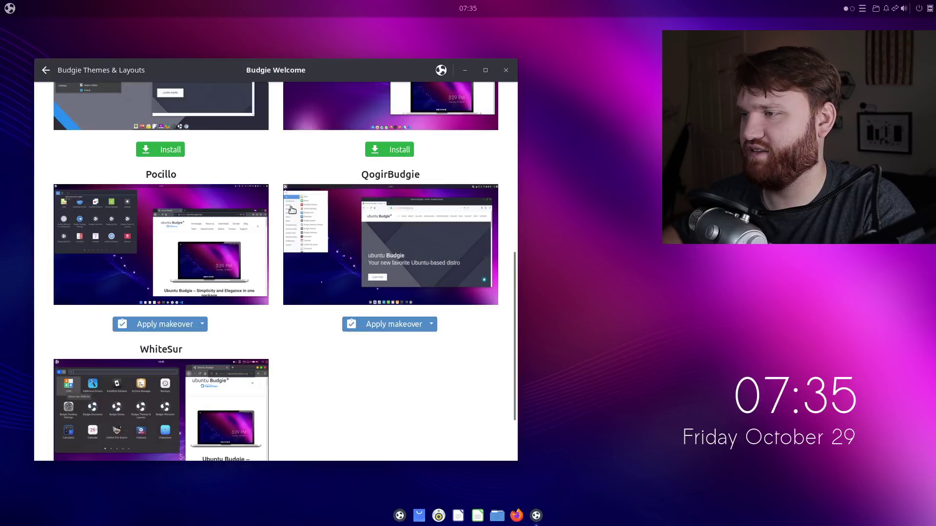
left_click(431, 327)
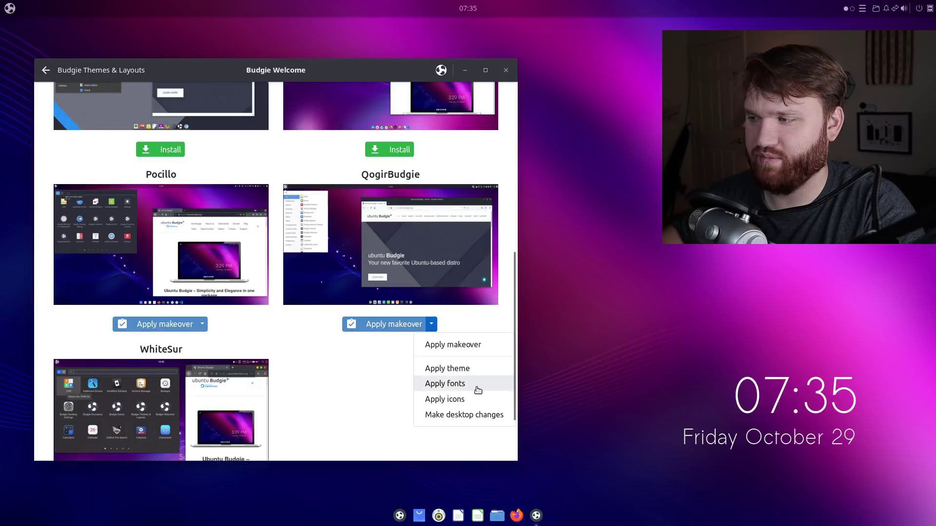
left_click(392, 341)
left_click(378, 324)
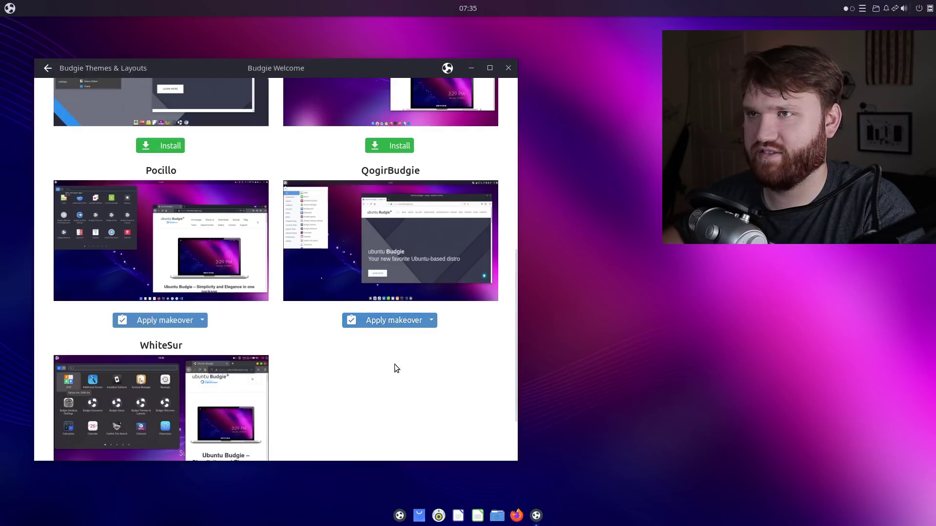
Open the home folder in Files, move its window, and close it.
left_click(10, 8)
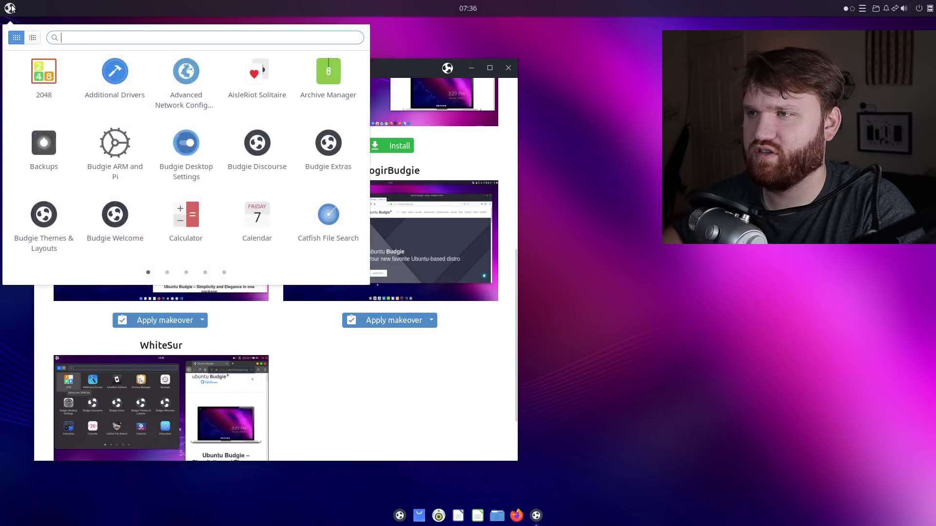
left_click(359, 384)
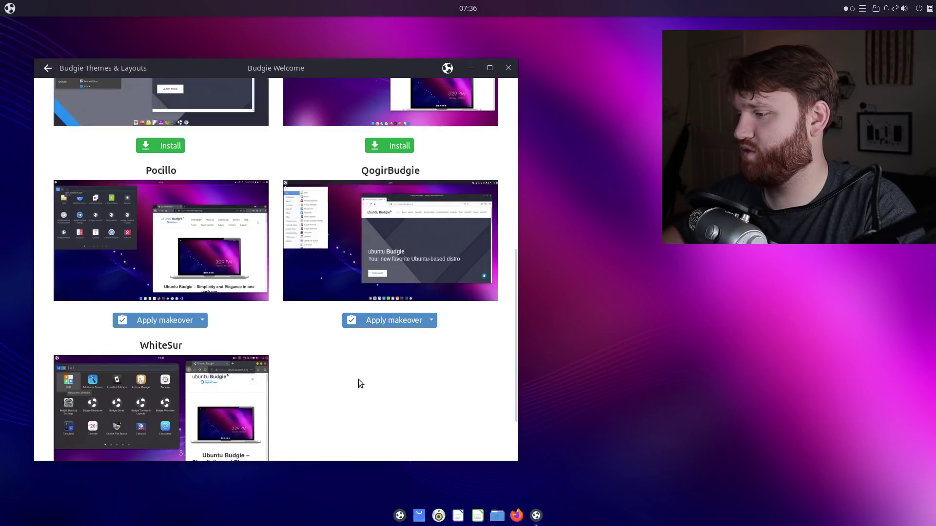
left_click(497, 515)
left_click_drag(765, 69, 381, 43)
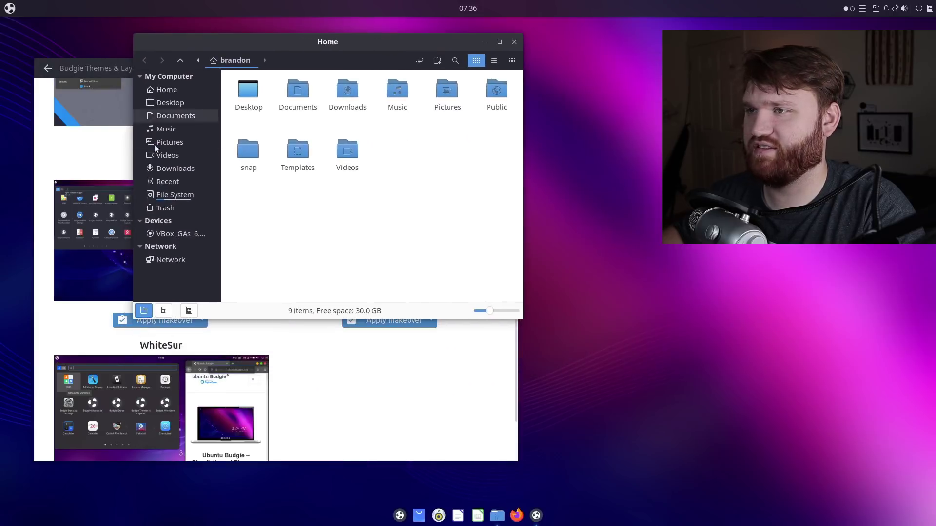
left_click(513, 41)
Scroll Budgie Welcome to the top and show its Desktop Layout options.
scroll(317, 351, "up", 10)
scroll(315, 352, "up", 3)
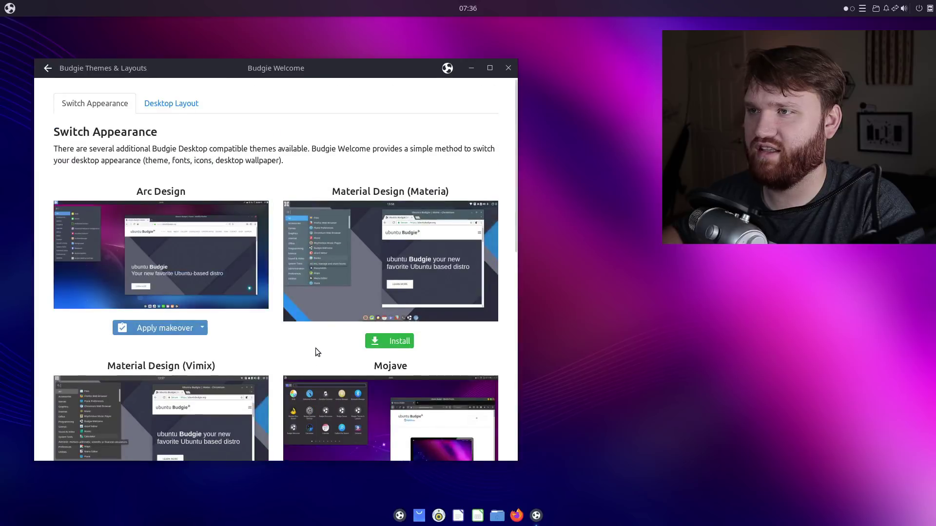
left_click(169, 104)
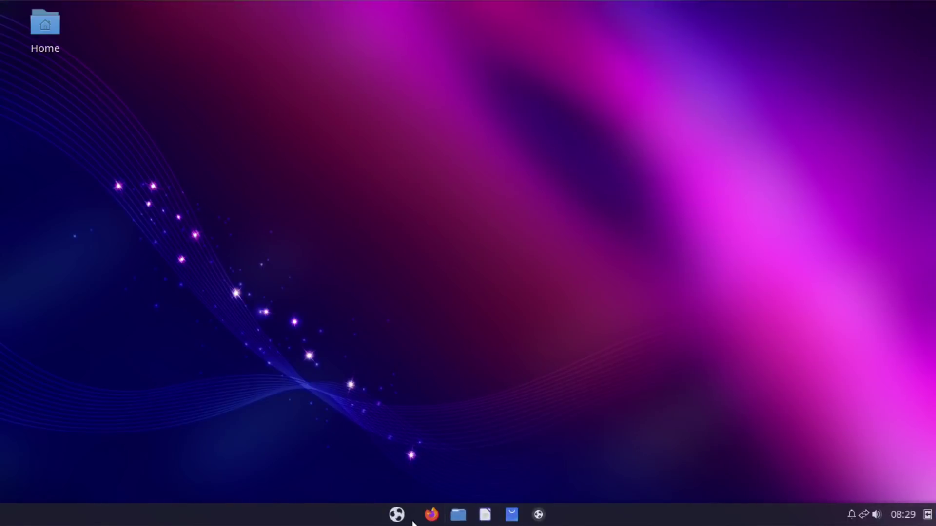
left_click(398, 516)
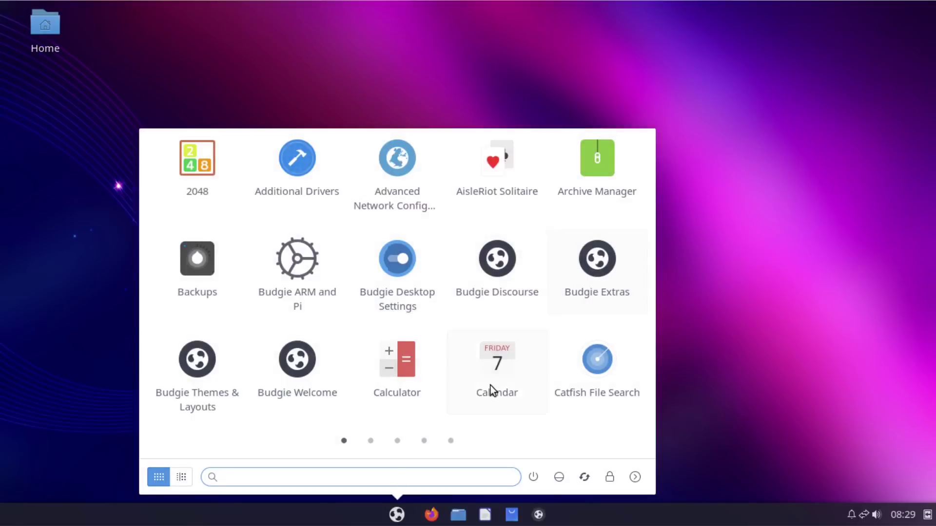
Browse the app menu's Office, Games, Accessories and Administration categories.
scroll(490, 385, "down", 2)
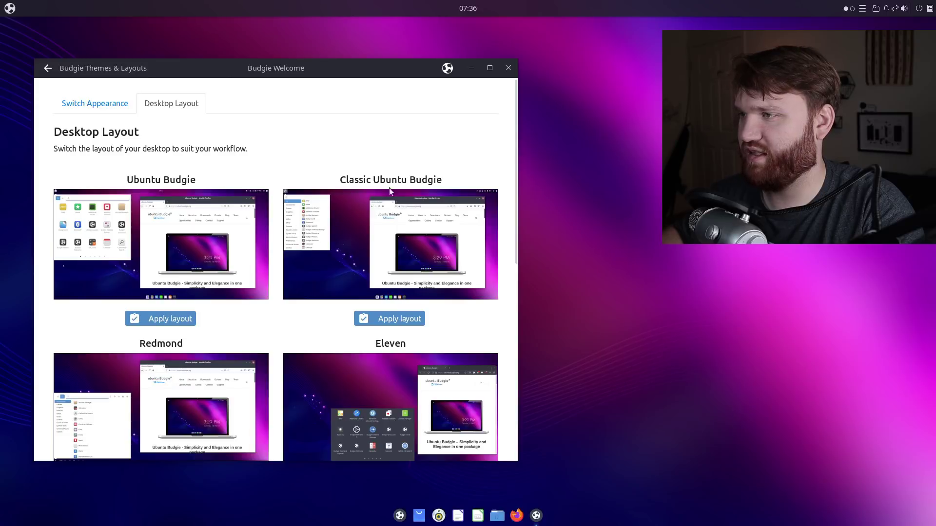
scroll(377, 243, "down", 2)
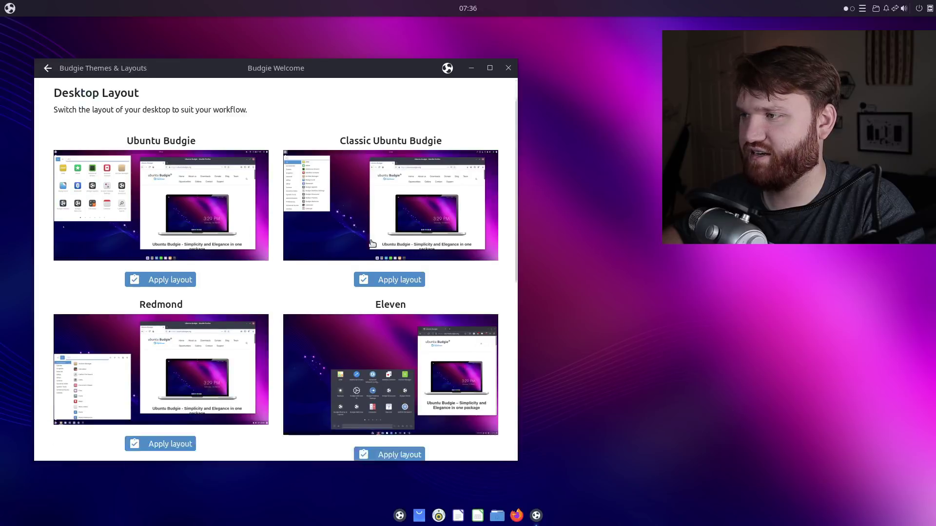
scroll(373, 244, "up", 2)
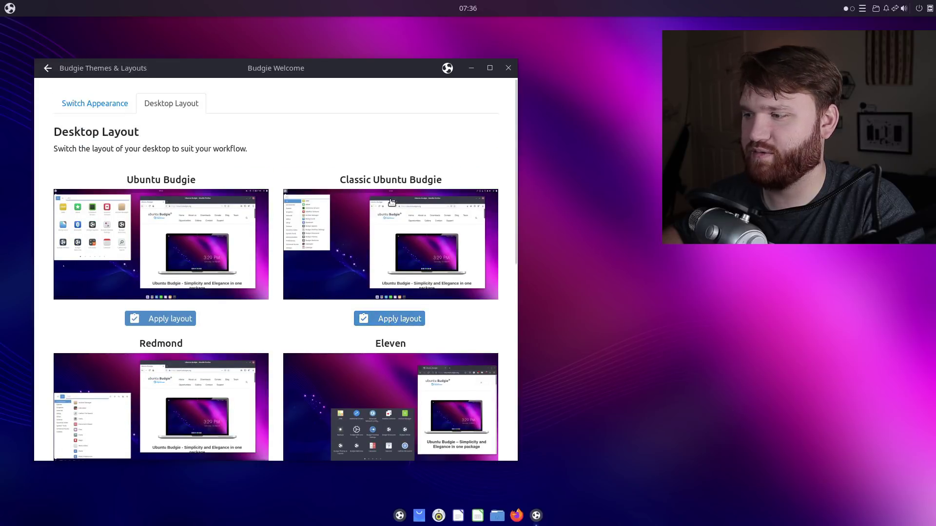
left_click(9, 8)
left_click(36, 141)
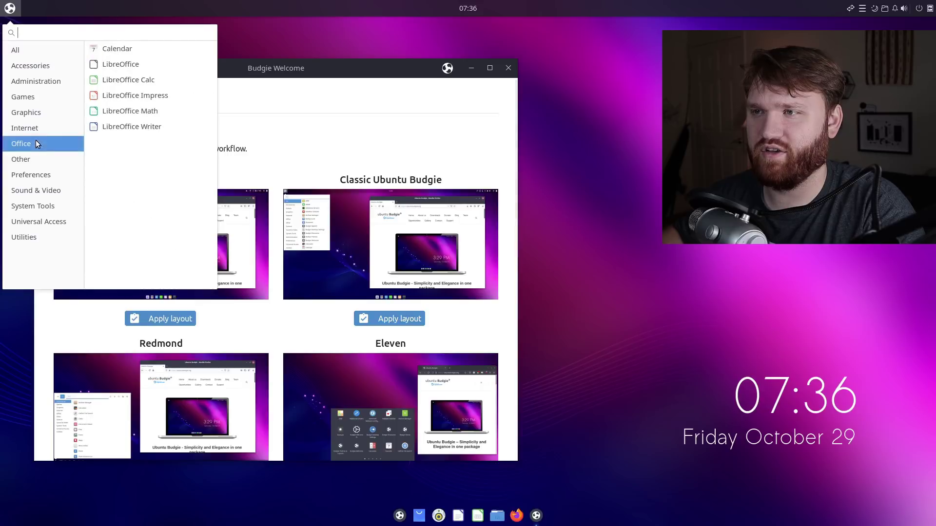
left_click(49, 97)
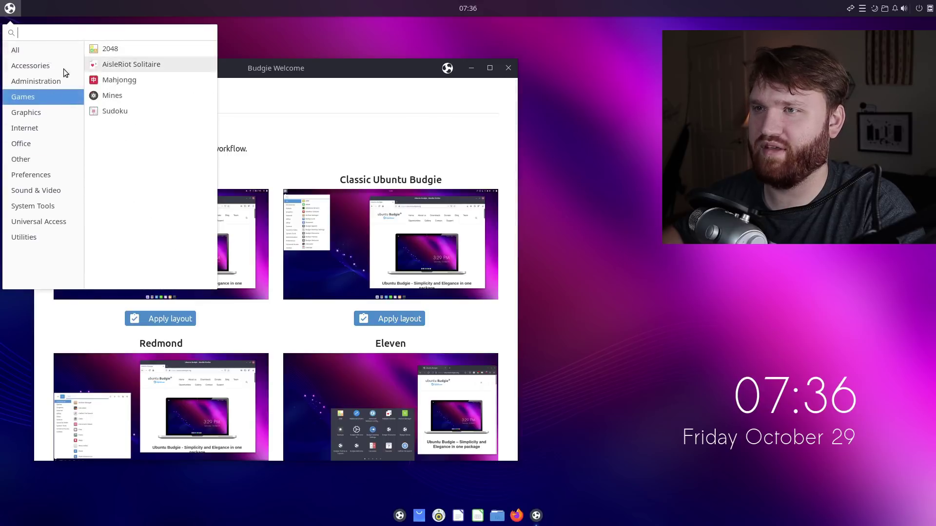
left_click(51, 70)
left_click(58, 81)
Apply the Redmond layout from Budgie Themes & Layouts.
left_click(470, 330)
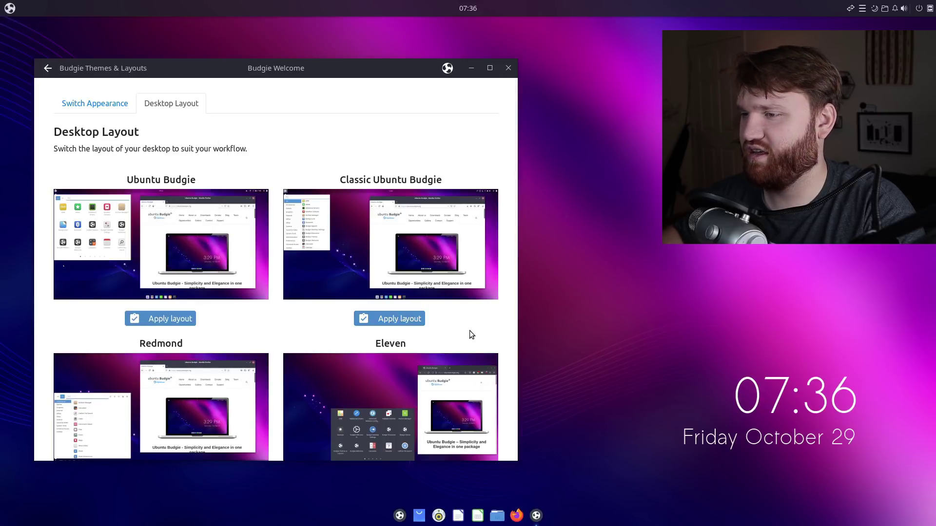
scroll(308, 317, "down", 5)
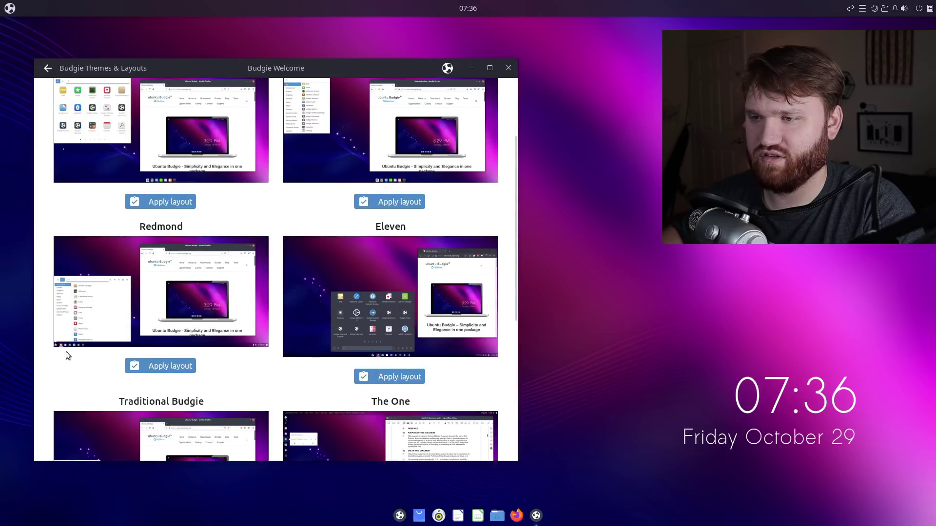
left_click(160, 369)
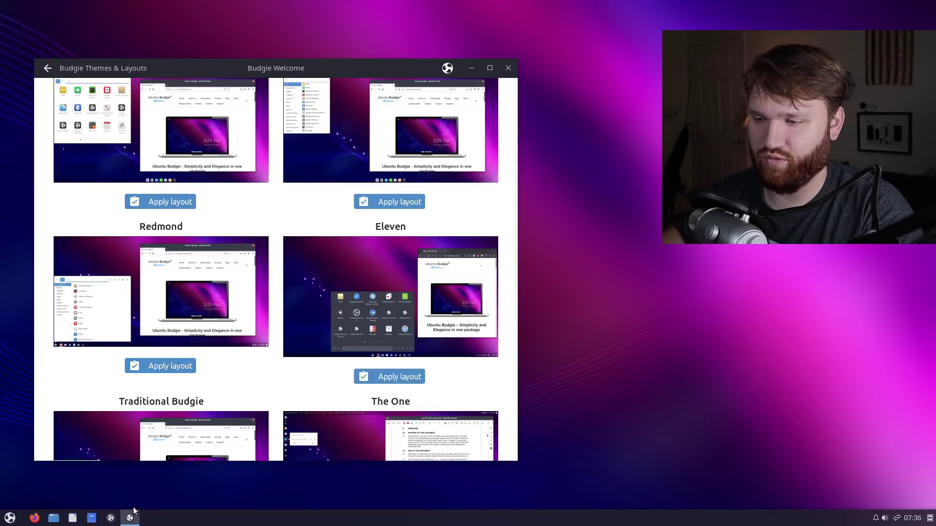
left_click(10, 518)
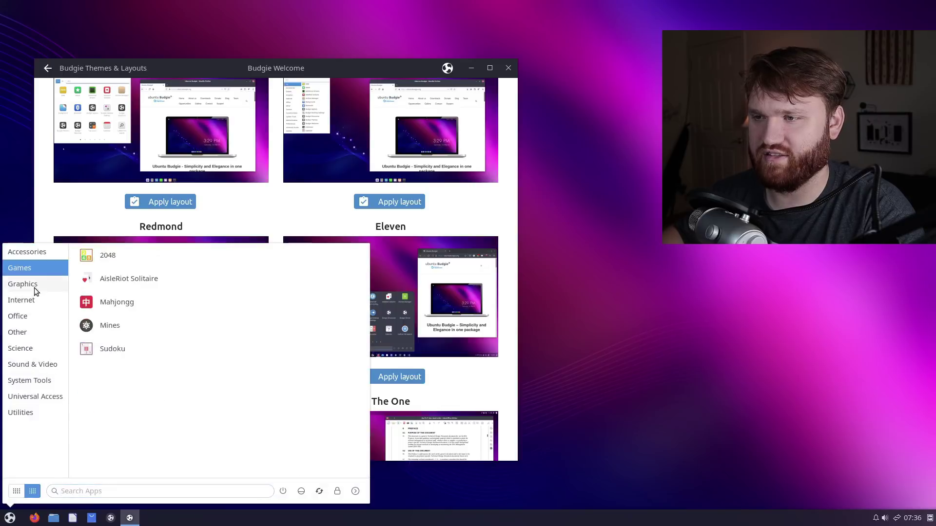
mouse_move(34, 398)
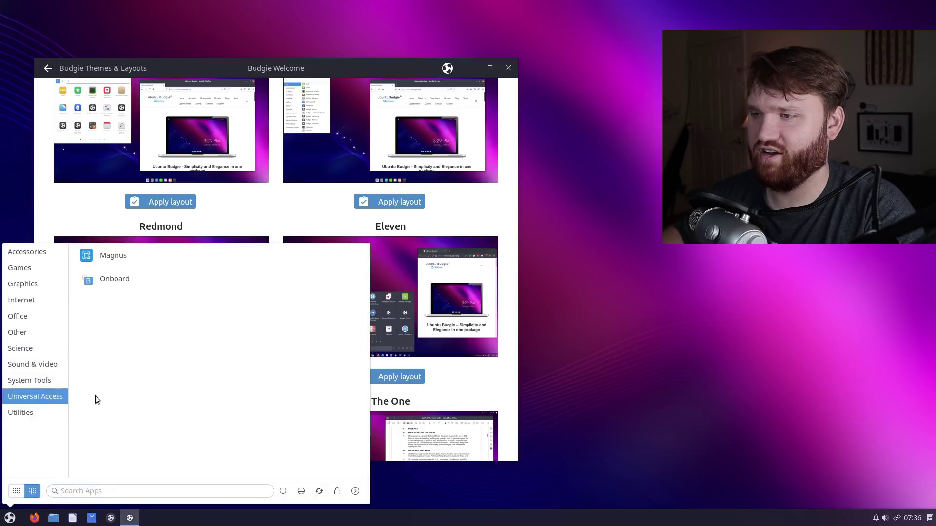
left_click(354, 69)
scroll(280, 338, "down", 5)
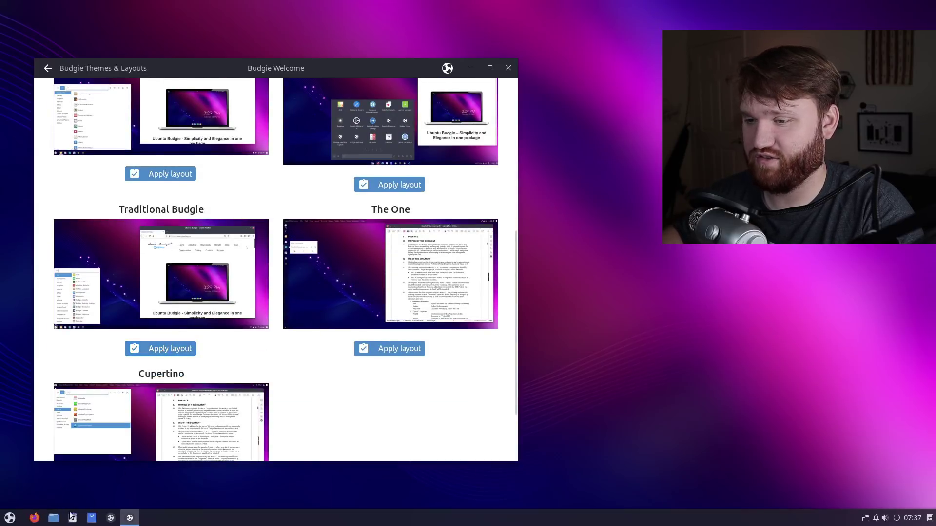
key("super")
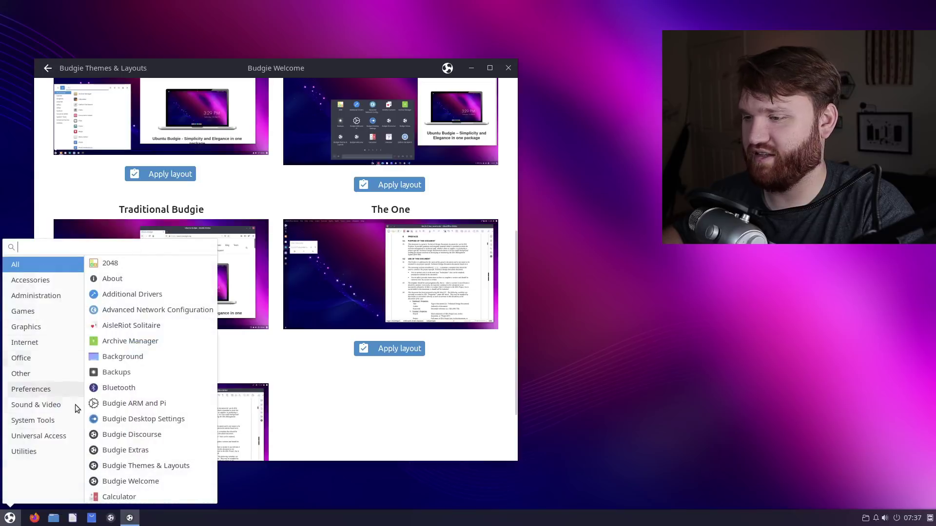
left_click(767, 422)
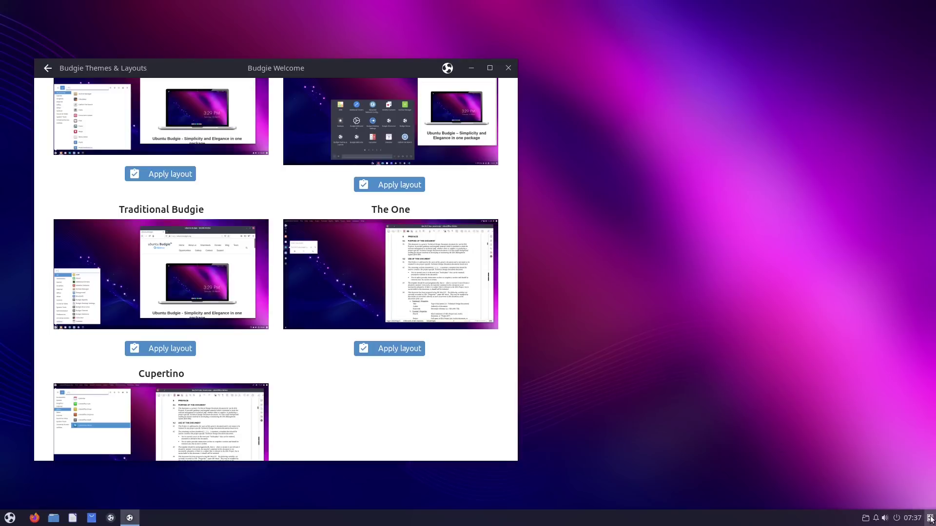
left_click(930, 519)
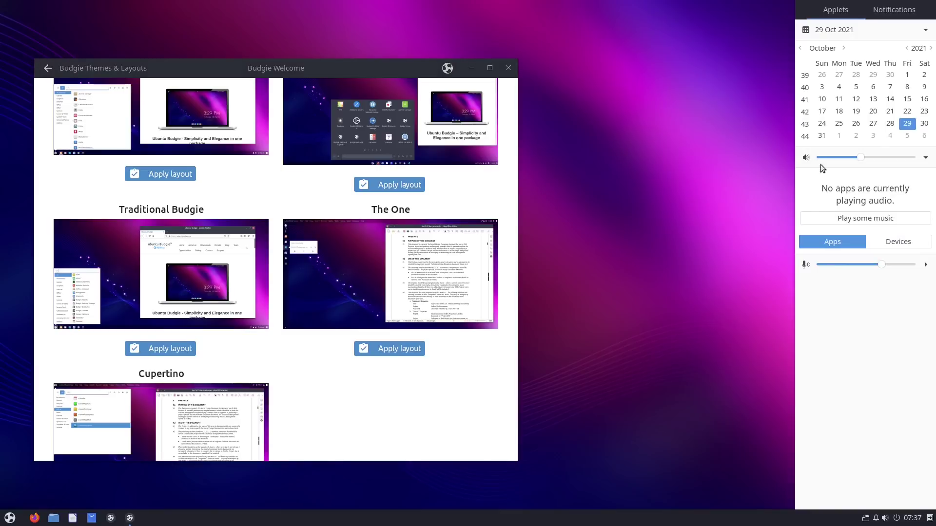
left_click(906, 6)
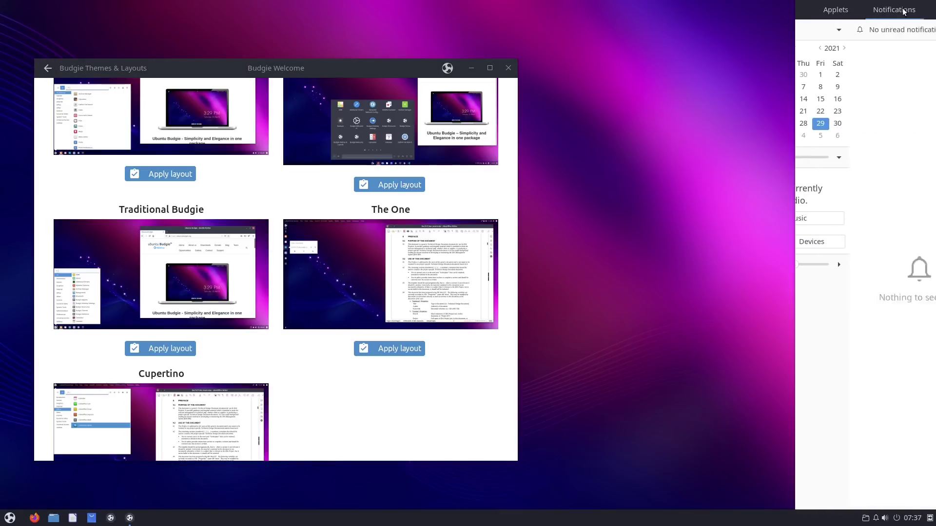
left_click(833, 10)
left_click(616, 362)
scroll(272, 371, "down", 2)
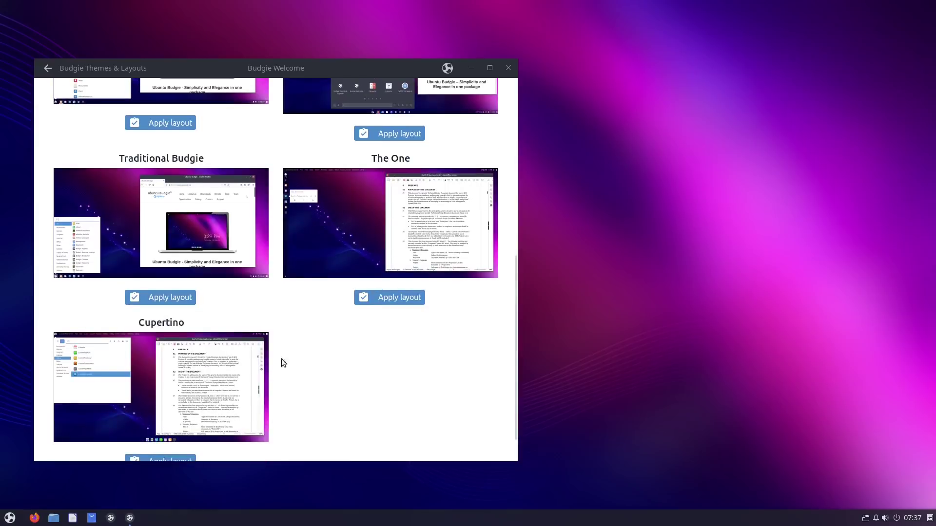
Apply The One layout, reposition the layouts window, and dismiss the global app menu.
left_click(395, 298)
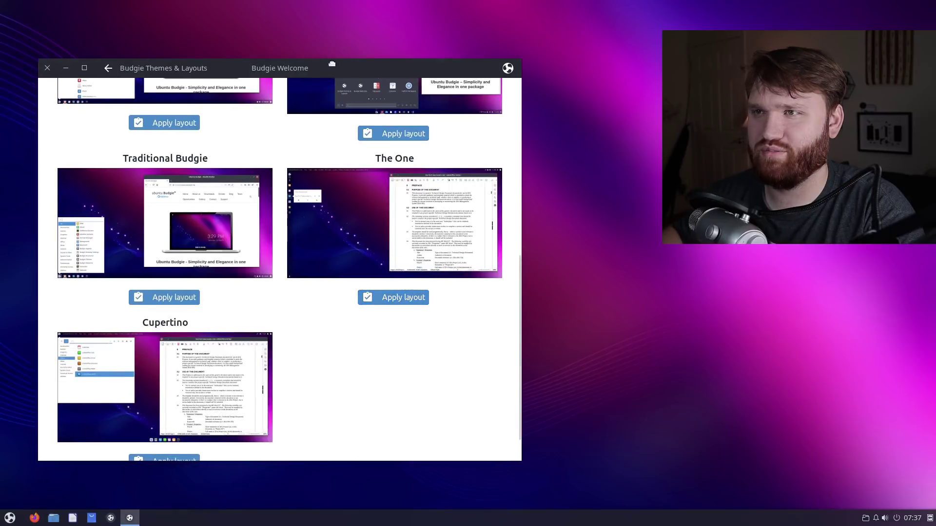
left_click_drag(323, 68, 380, 67)
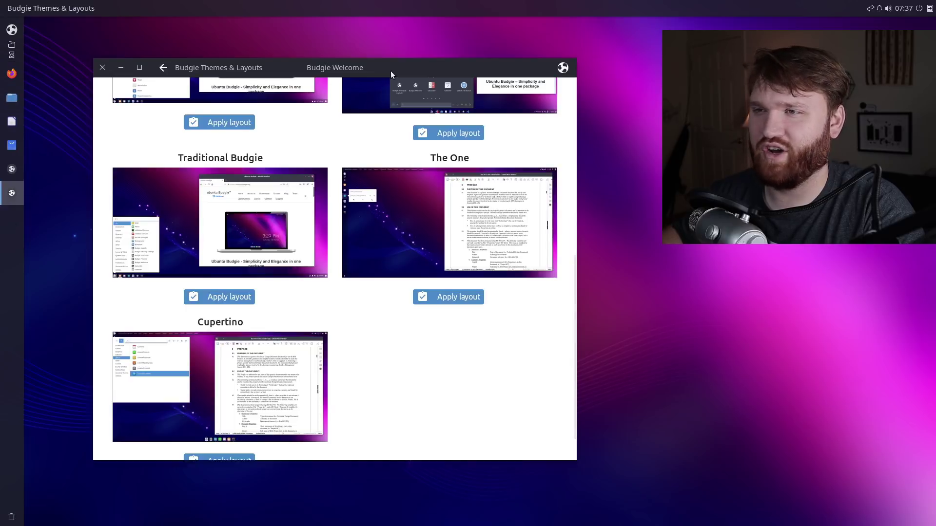
left_click_drag(390, 71, 356, 74)
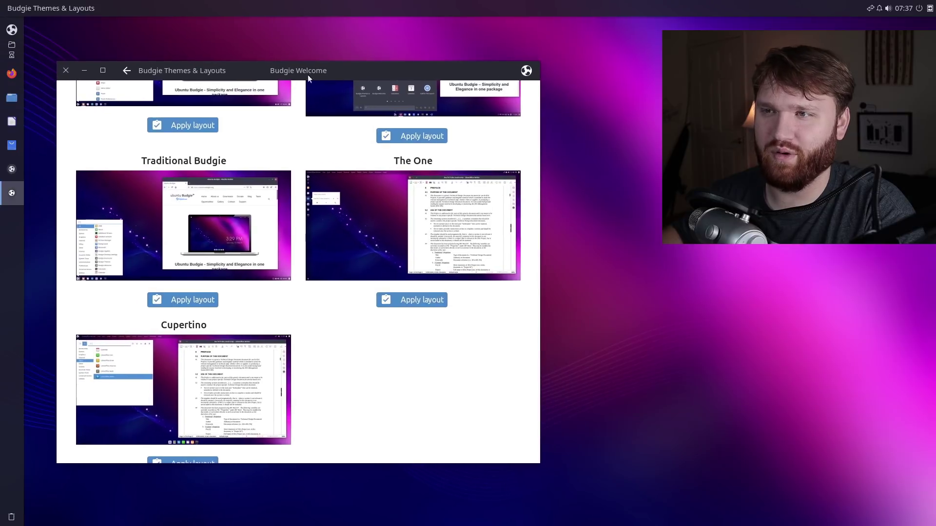
left_click(18, 9)
scroll(302, 392, "up", 10)
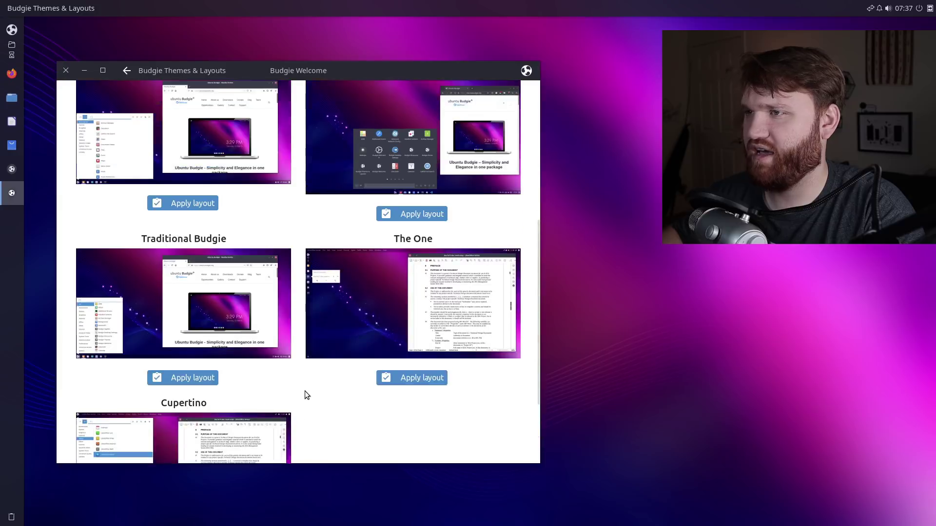
scroll(306, 394, "down", 2)
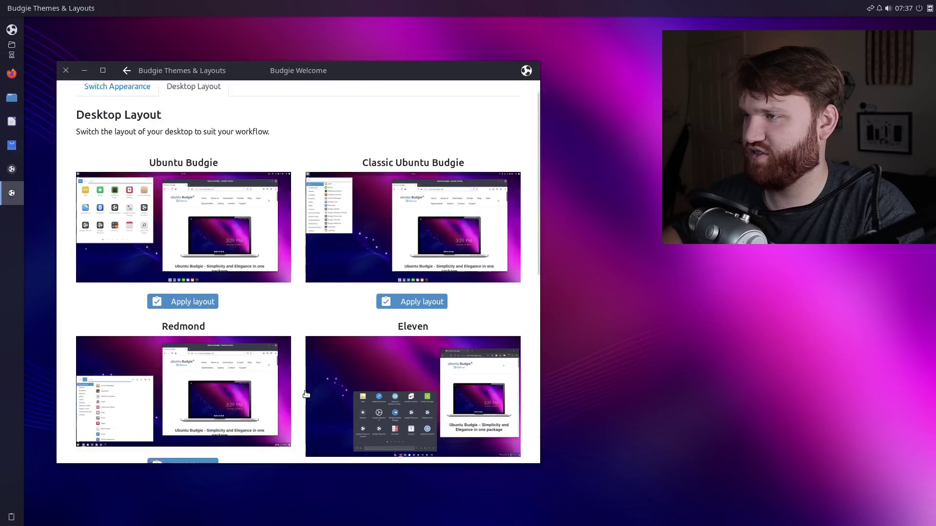
Apply the layout under the Ubuntu Budgie preview, then browse the rest of the layout list.
left_click(180, 284)
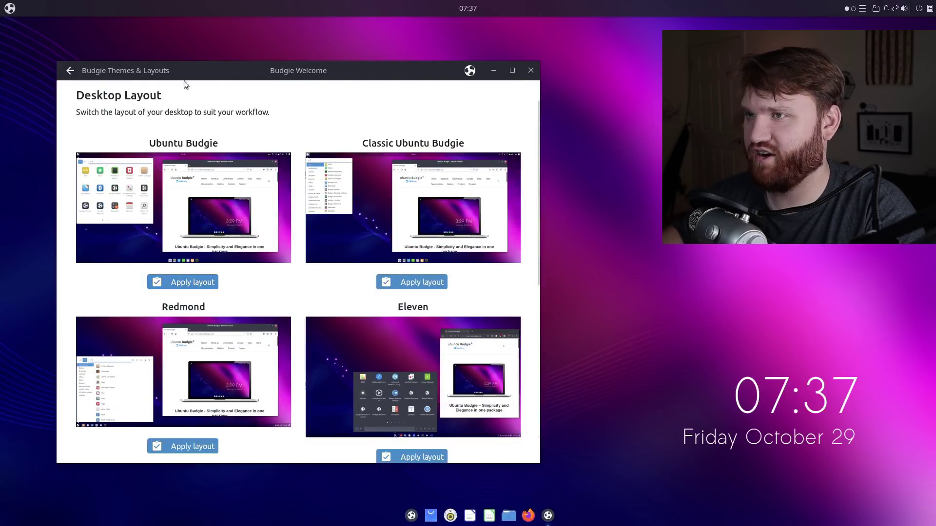
scroll(318, 191, "down", 4)
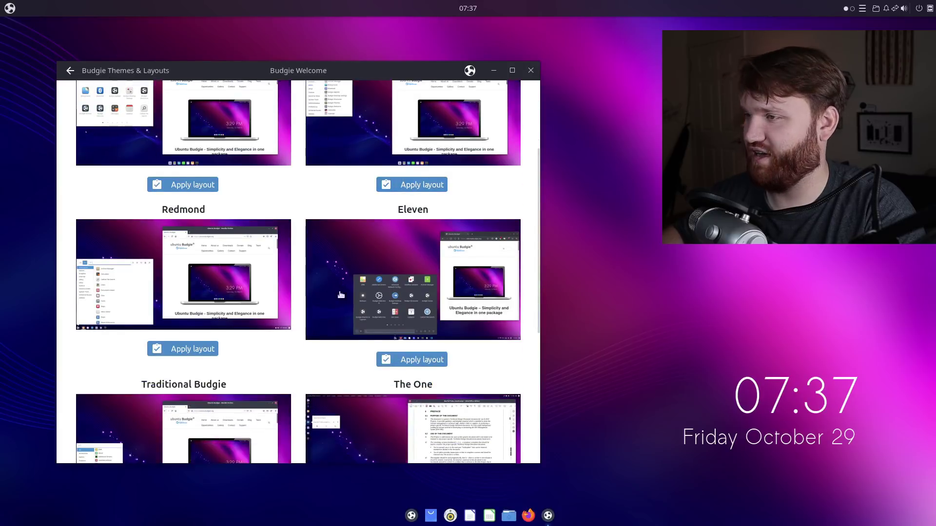
scroll(341, 295, "down", 2)
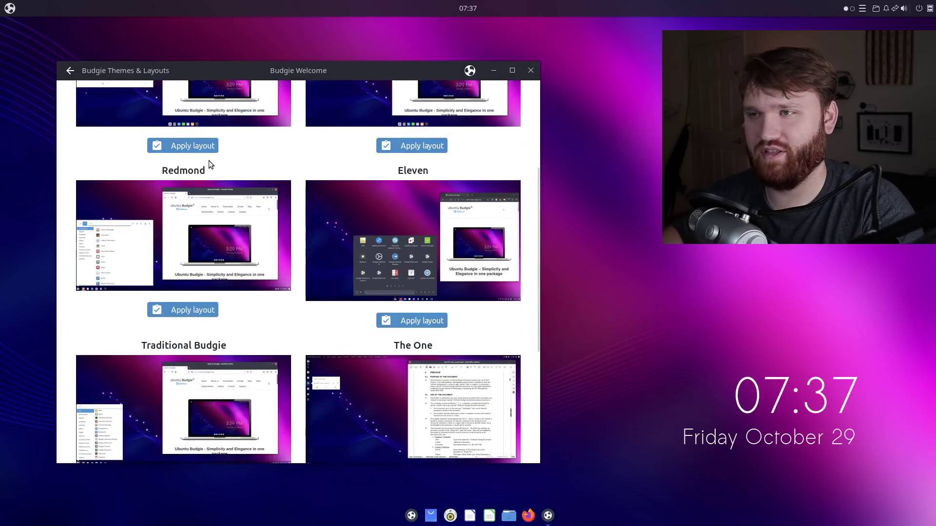
scroll(300, 229, "down", 8)
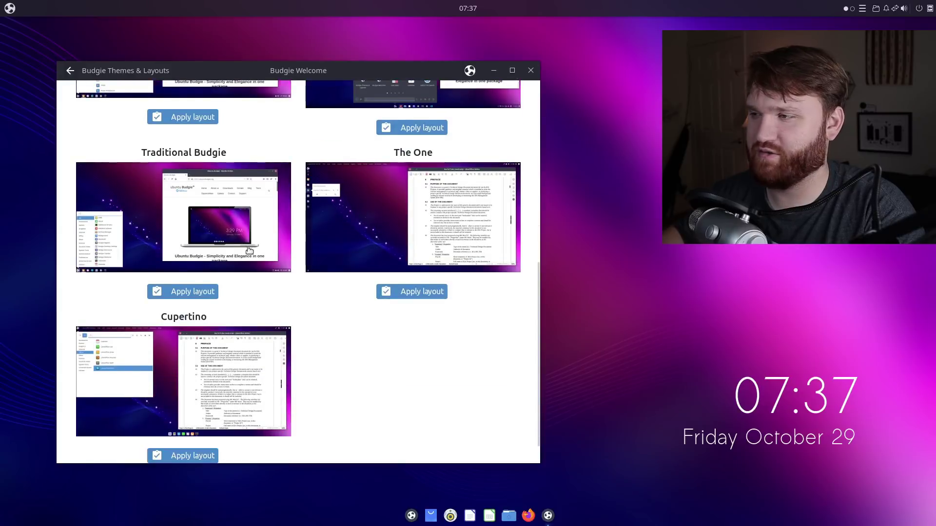
scroll(303, 341, "up", 5)
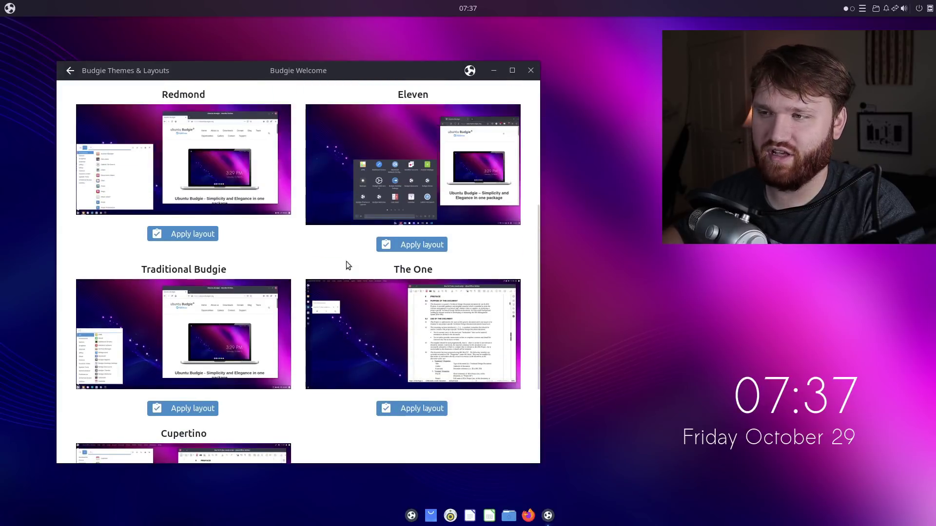
scroll(319, 415, "down", 2)
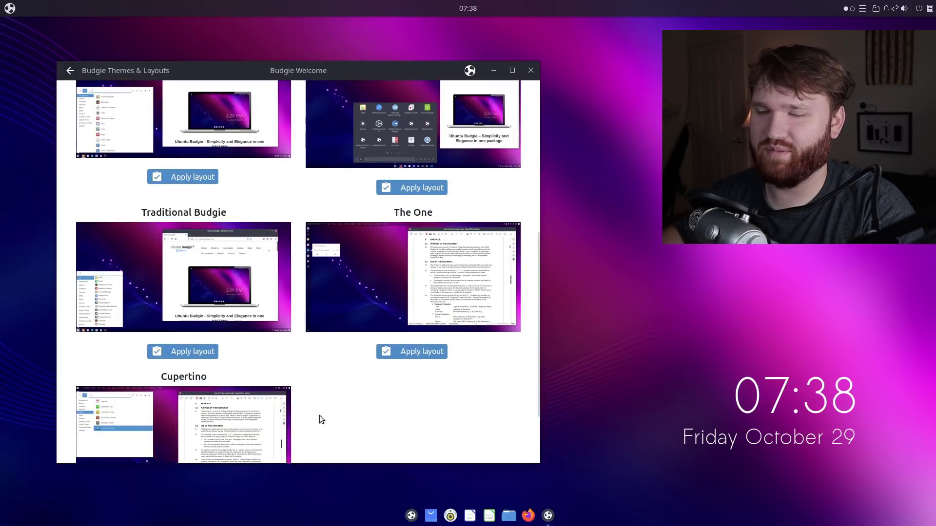
scroll(361, 299, "down", 2)
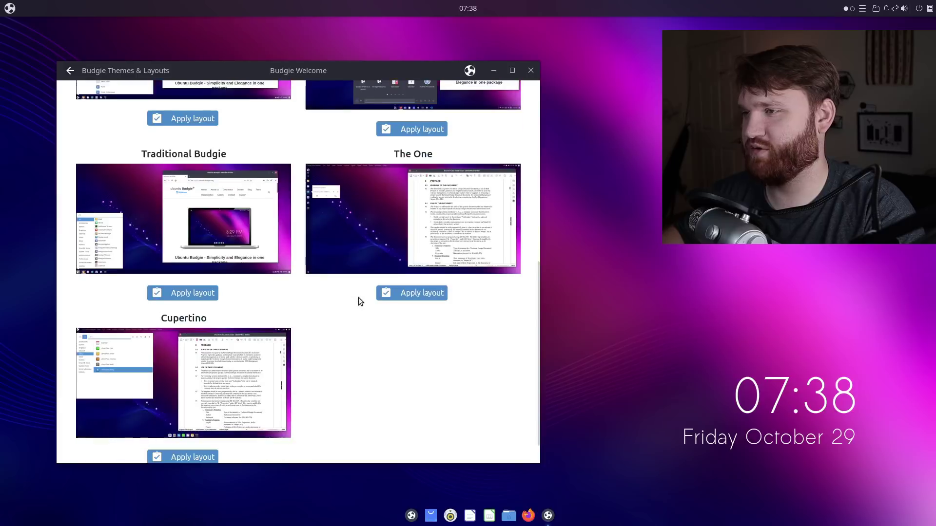
scroll(359, 298, "up", 11)
scroll(359, 301, "up", 2)
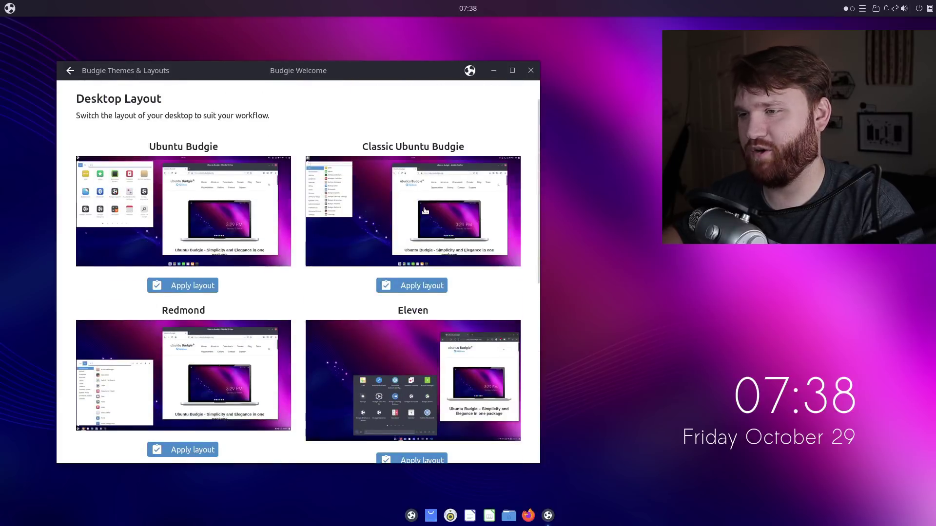
scroll(313, 317, "down", 4)
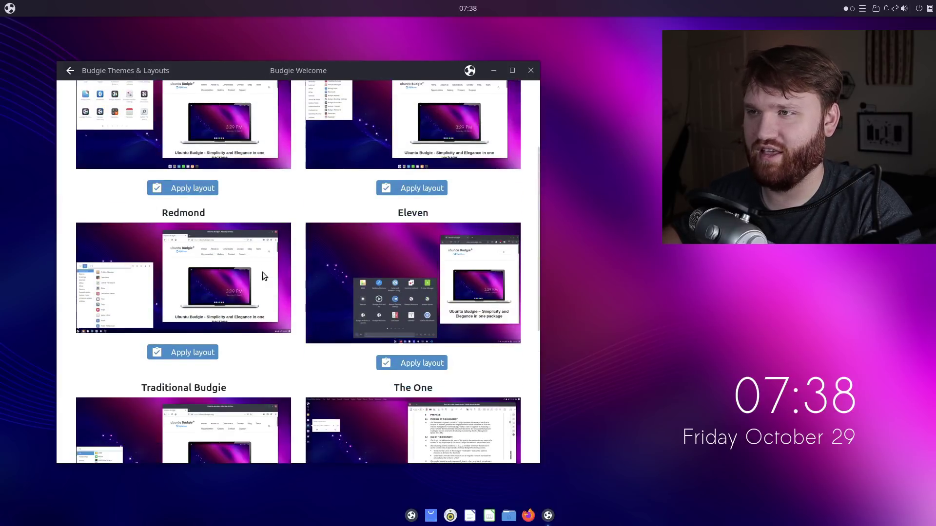
Reposition the Budgie Welcome window, read through the Features page, and return to the main menu.
left_click(68, 72)
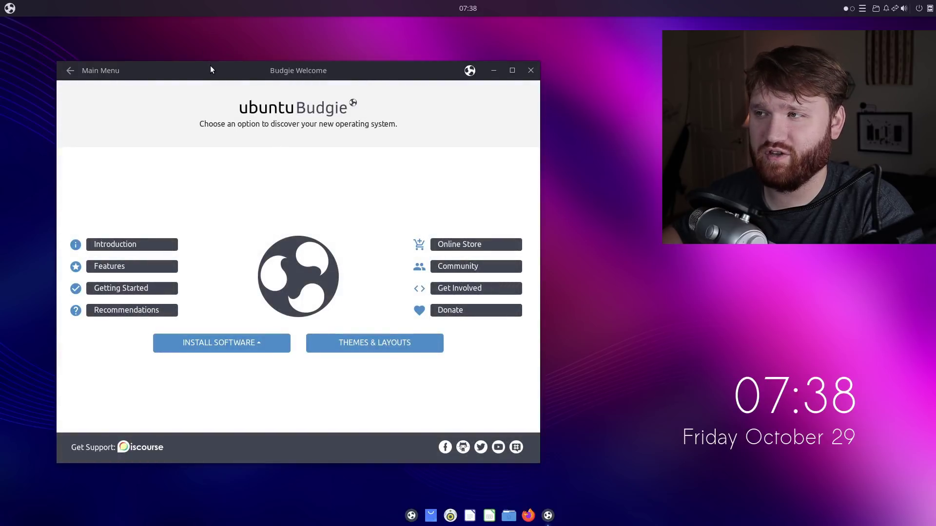
left_click_drag(218, 68, 189, 62)
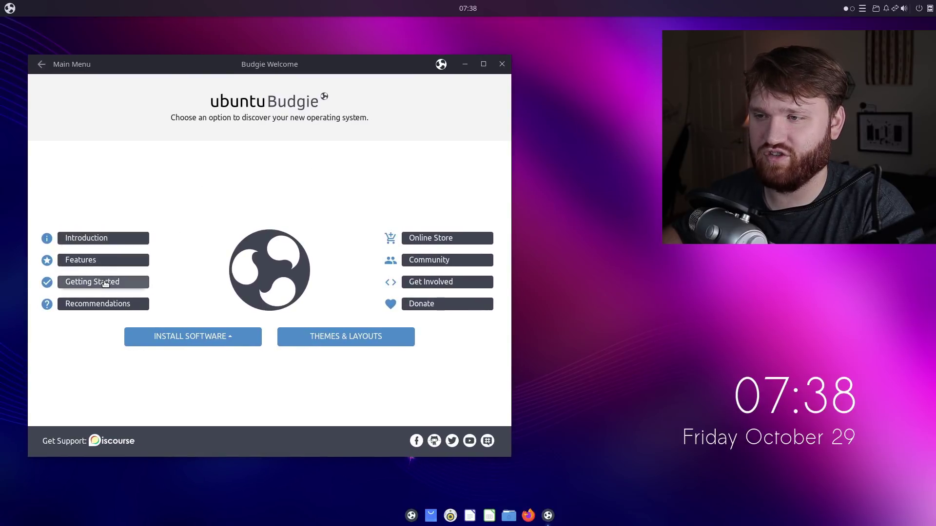
left_click(90, 262)
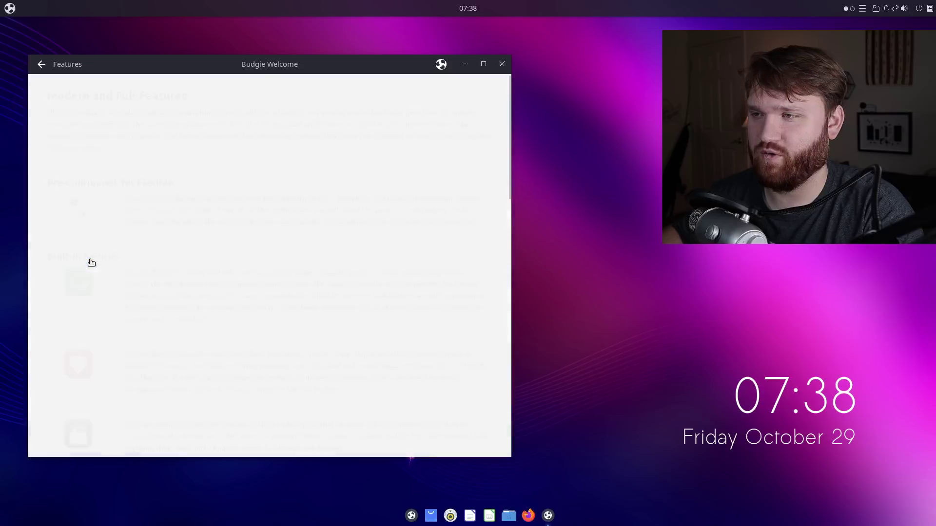
scroll(203, 256, "down", 3)
scroll(203, 253, "down", 15)
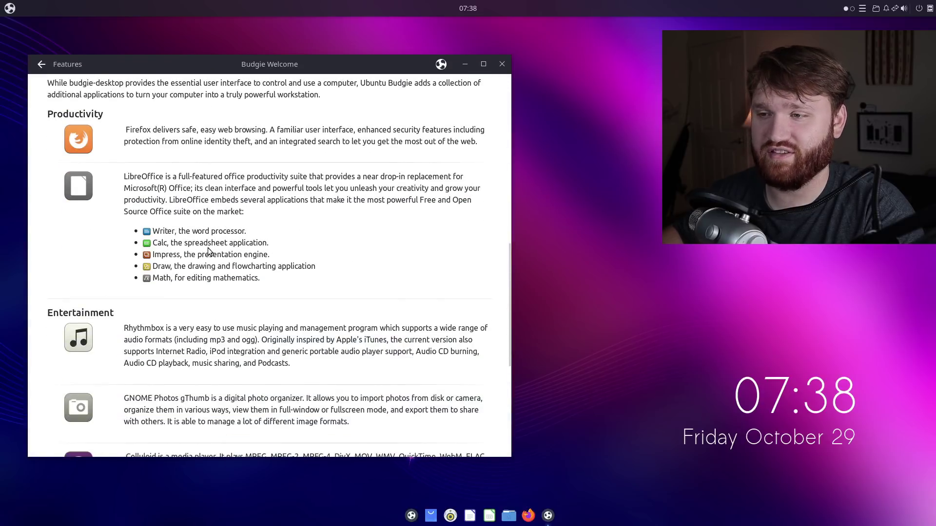
scroll(209, 252, "down", 4)
scroll(208, 252, "up", 5)
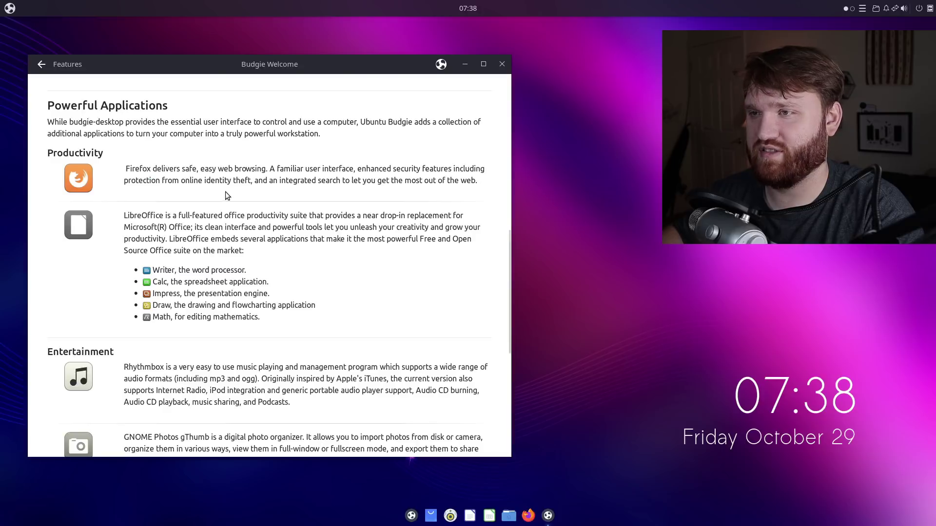
scroll(260, 286, "down", 10)
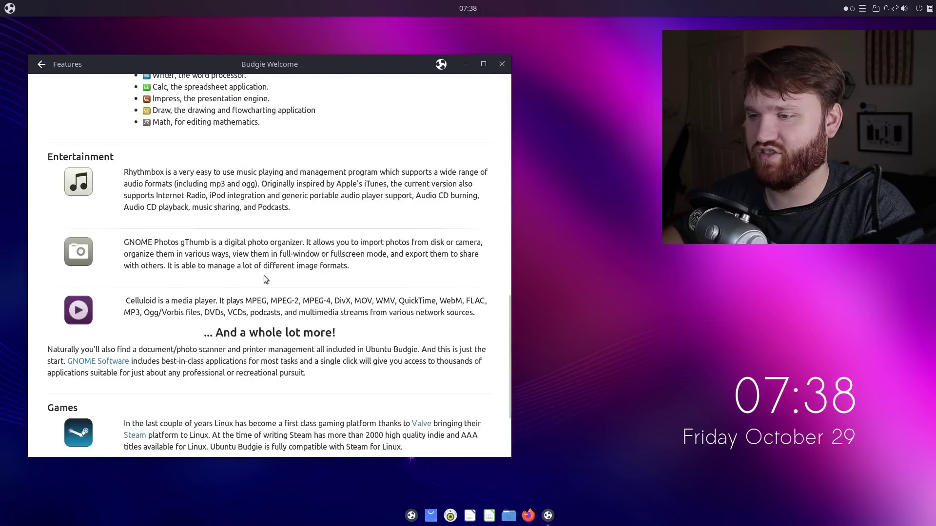
scroll(254, 298, "up", 8)
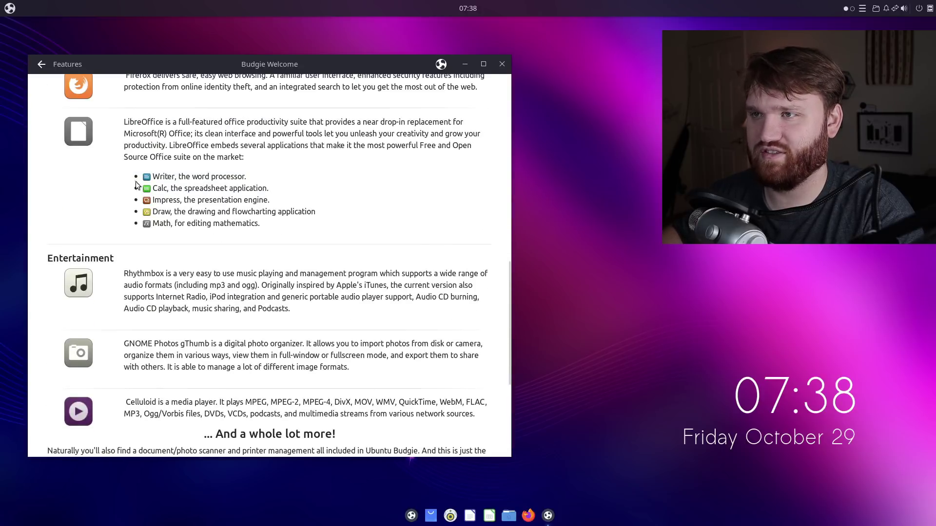
left_click(44, 65)
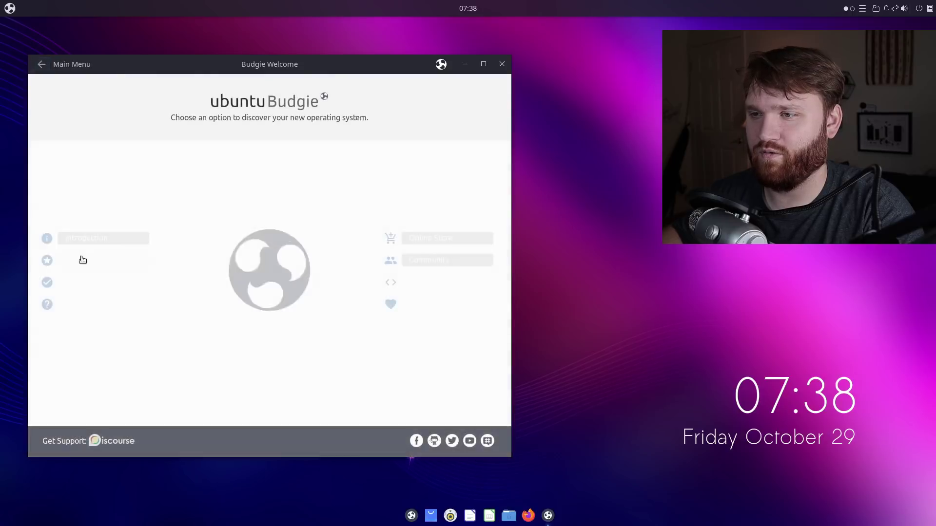
Read the Introduction's 'What is Ubuntu Budgie?' section down to Open Source, then go back.
left_click(91, 242)
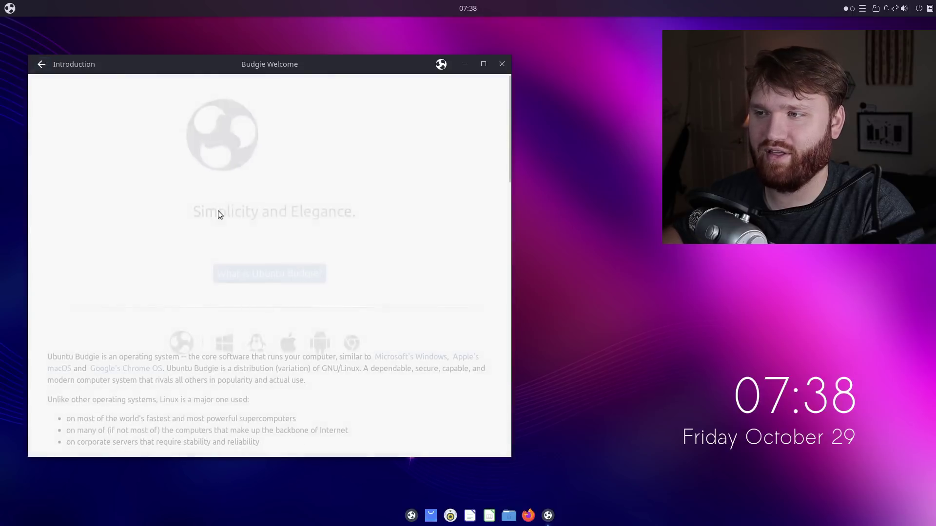
left_click(310, 220)
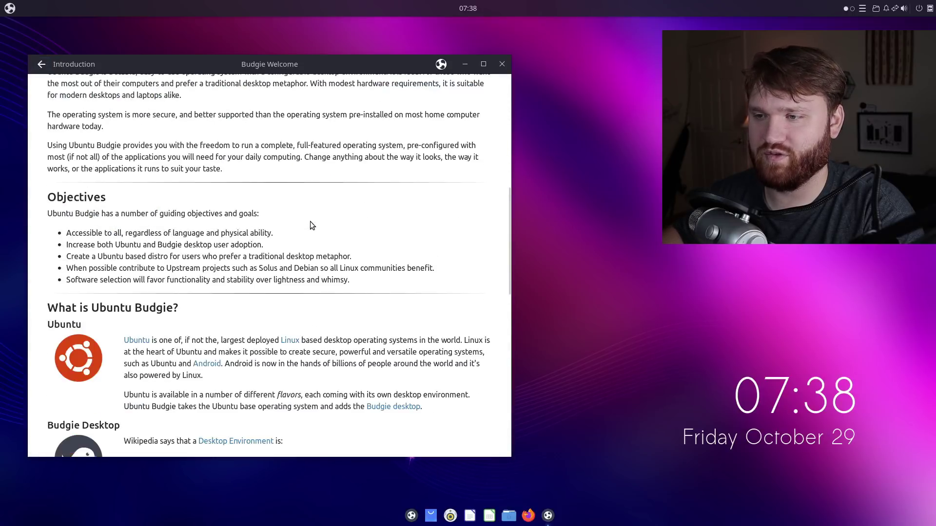
scroll(310, 221, "down", 3)
scroll(310, 222, "up", 4)
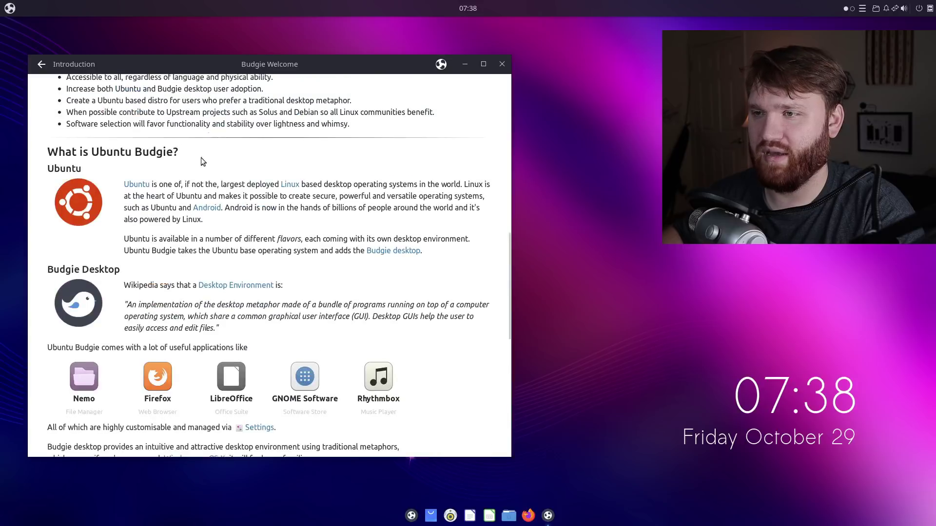
scroll(100, 229, "down", 2)
scroll(101, 230, "down", 1)
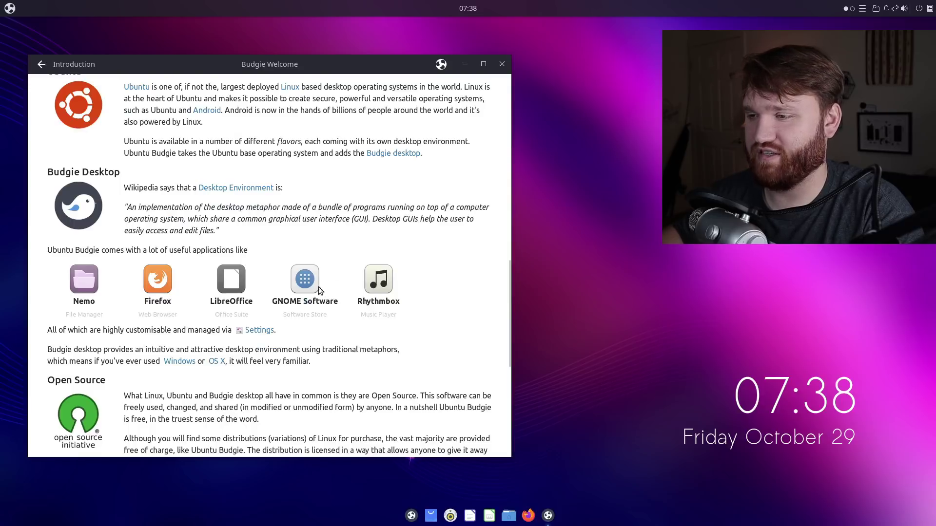
scroll(318, 287, "down", 12)
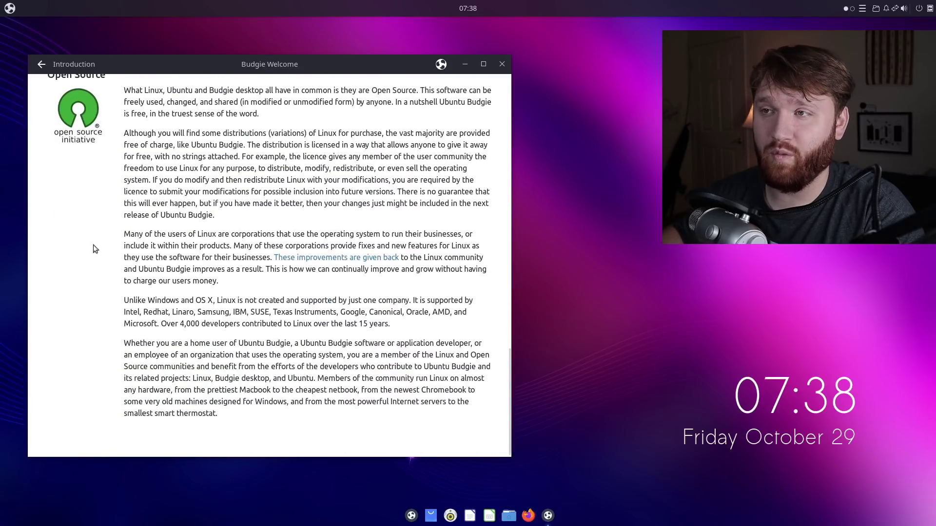
left_click(40, 61)
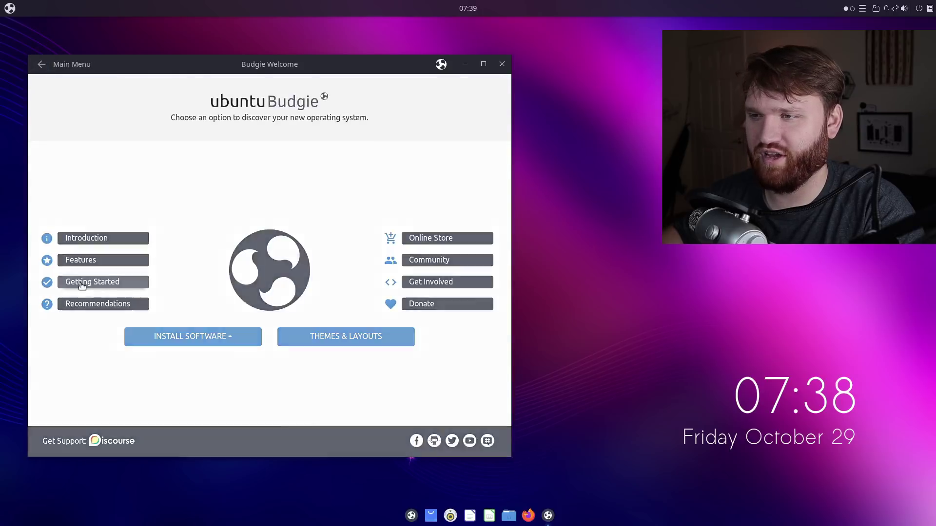
Look over the Getting Started page, then return to the Budgie Welcome main menu.
left_click(90, 273)
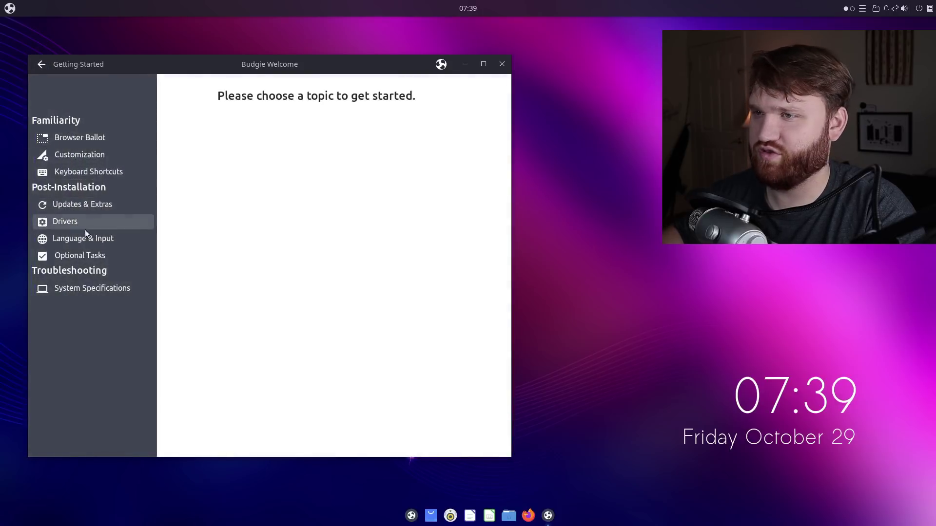
left_click(42, 64)
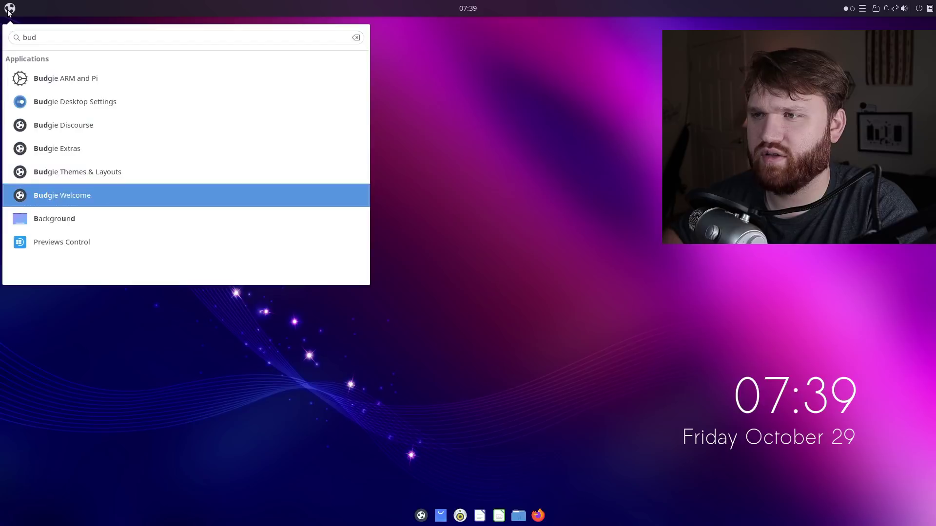
Launch Budgie Desktop Settings and switch on the Home directory icon in Desktop settings.
key("Up")
key("Up")
key("Up")
key("Up")
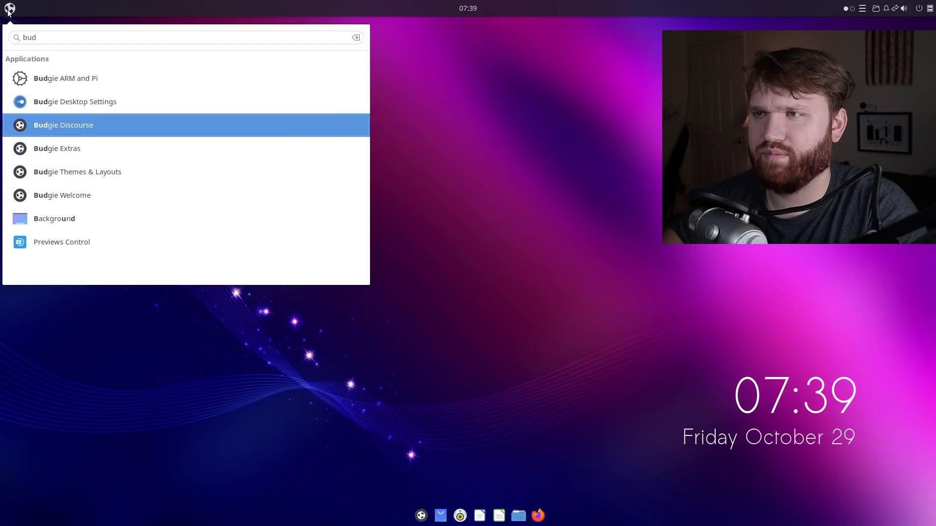
key("Return")
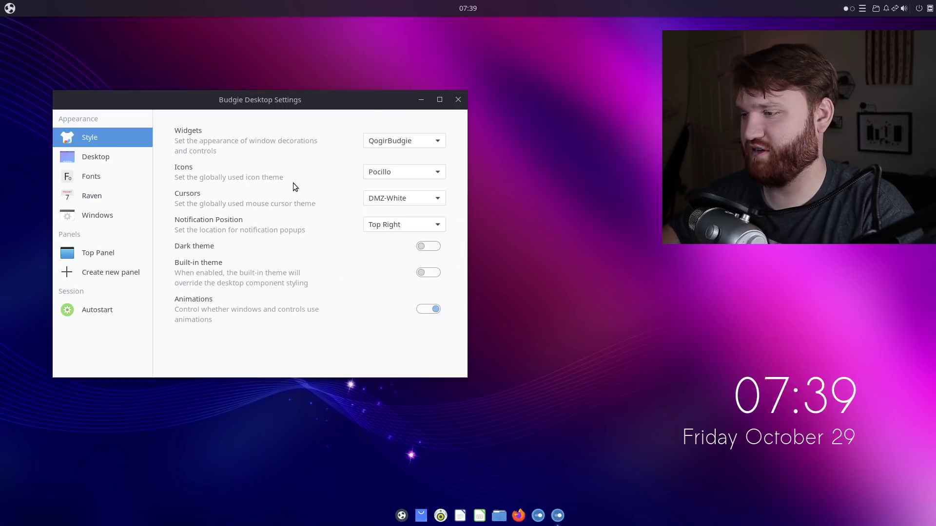
left_click(96, 159)
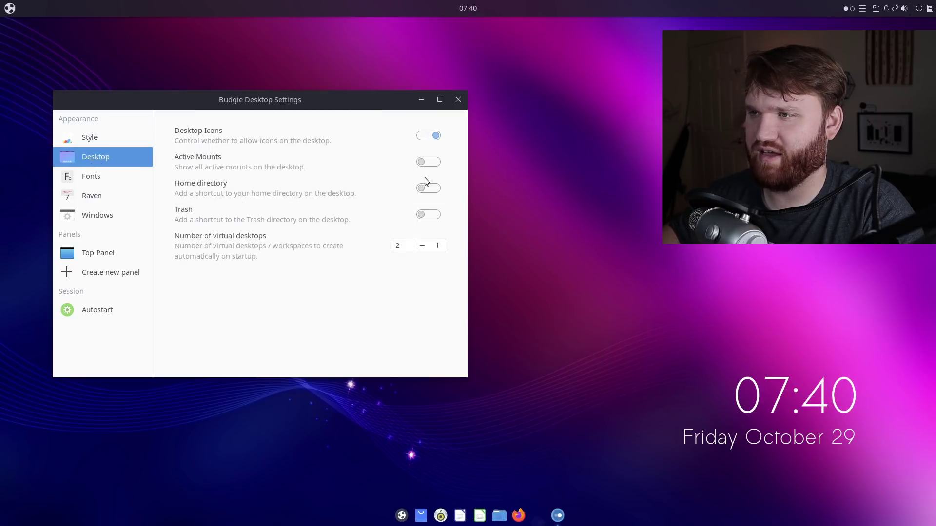
left_click(426, 189)
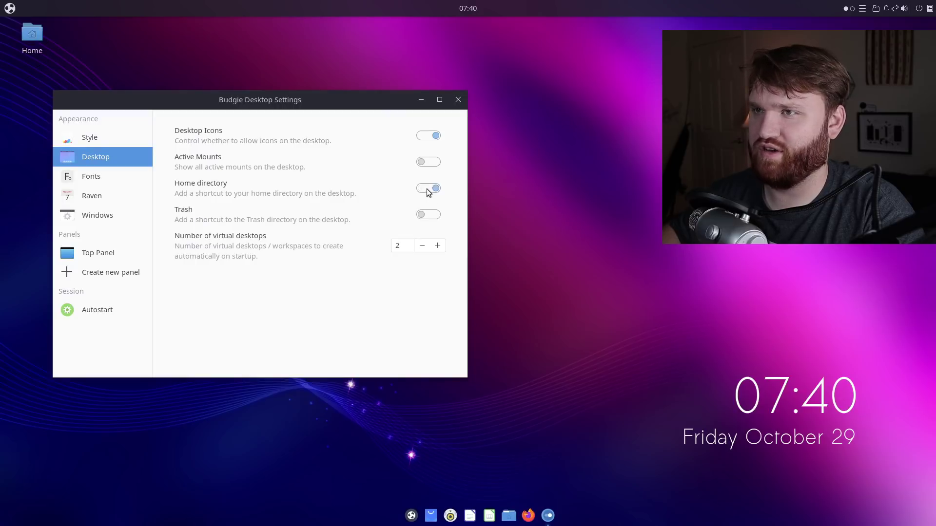
left_click(113, 180)
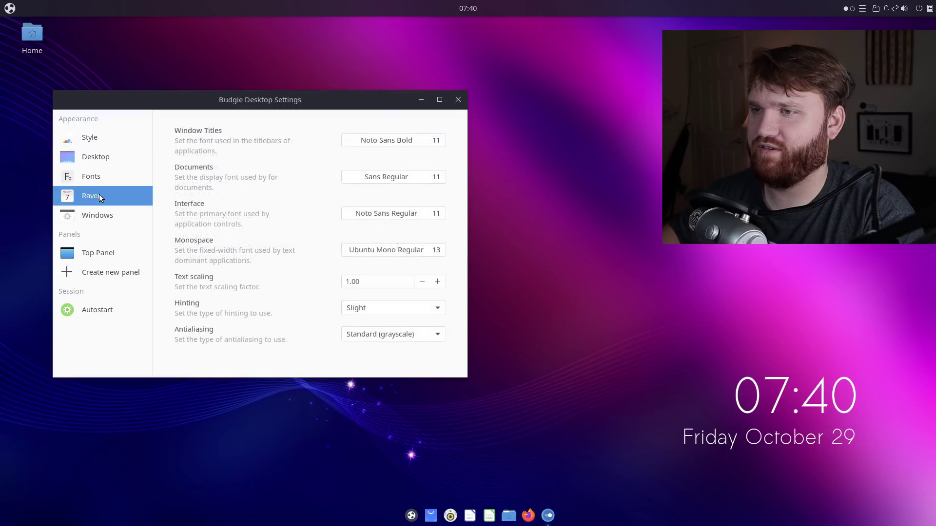
left_click(99, 194)
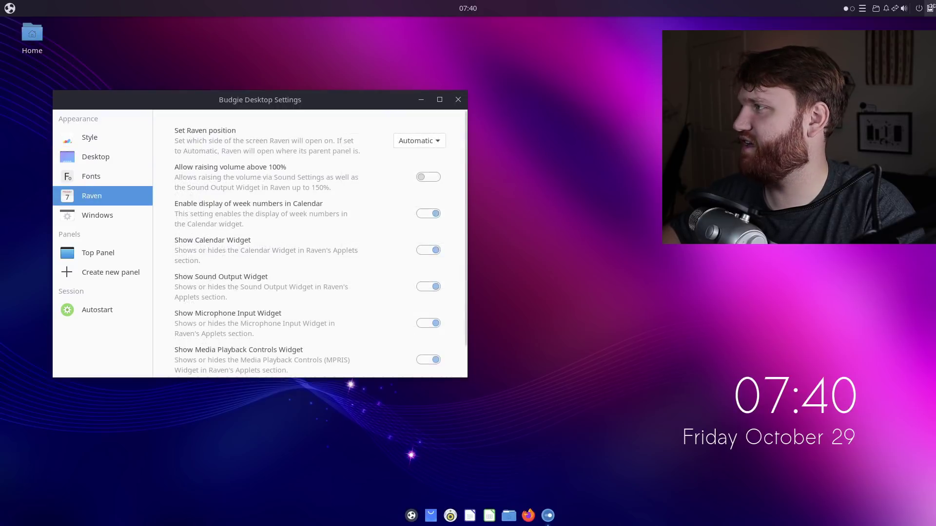
left_click(930, 8)
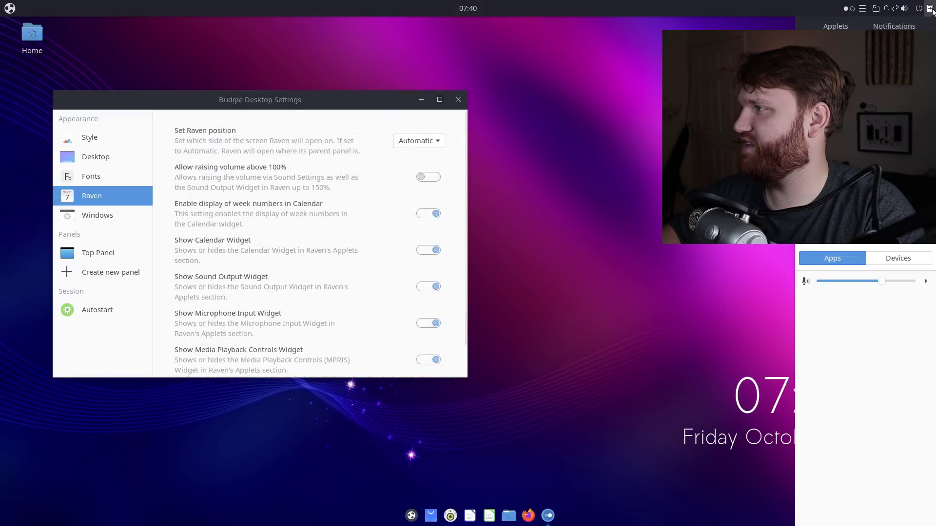
left_click(434, 142)
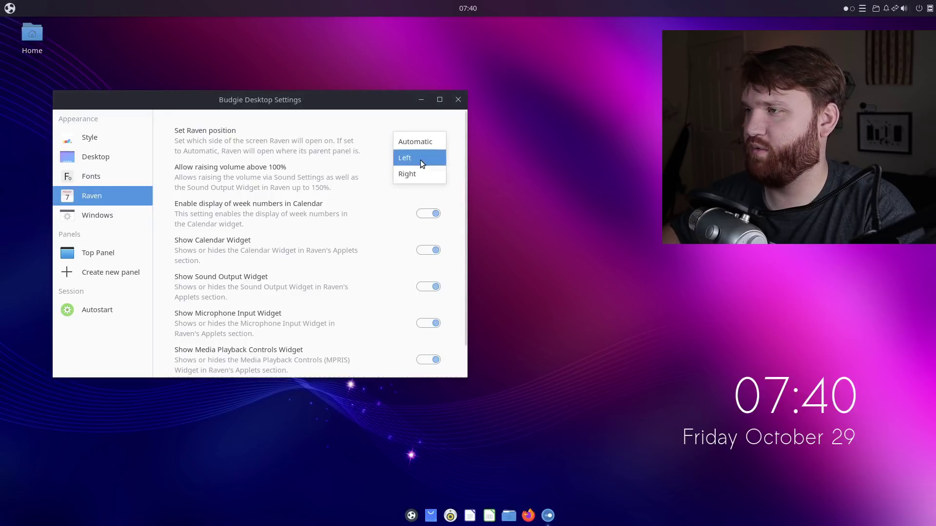
left_click(421, 158)
left_click(930, 8)
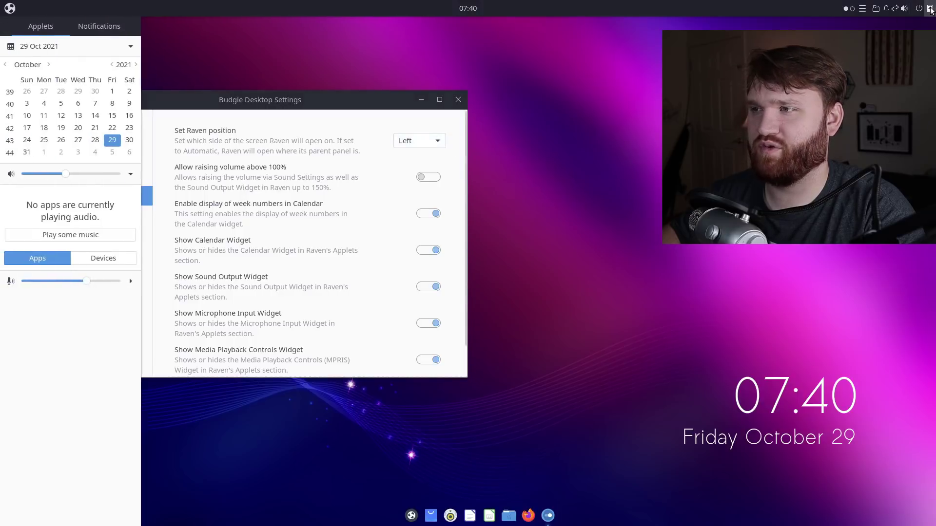
left_click(930, 8)
left_click(401, 148)
left_click(412, 125)
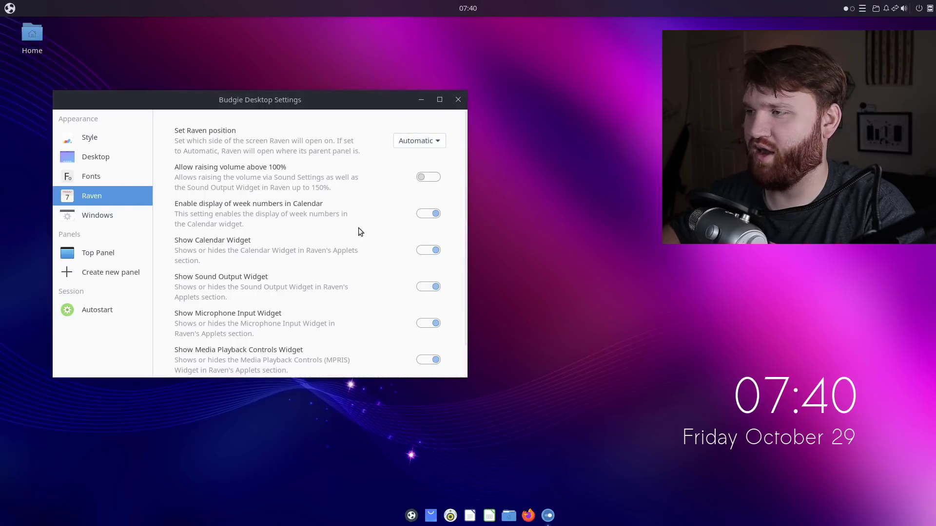
left_click(930, 8)
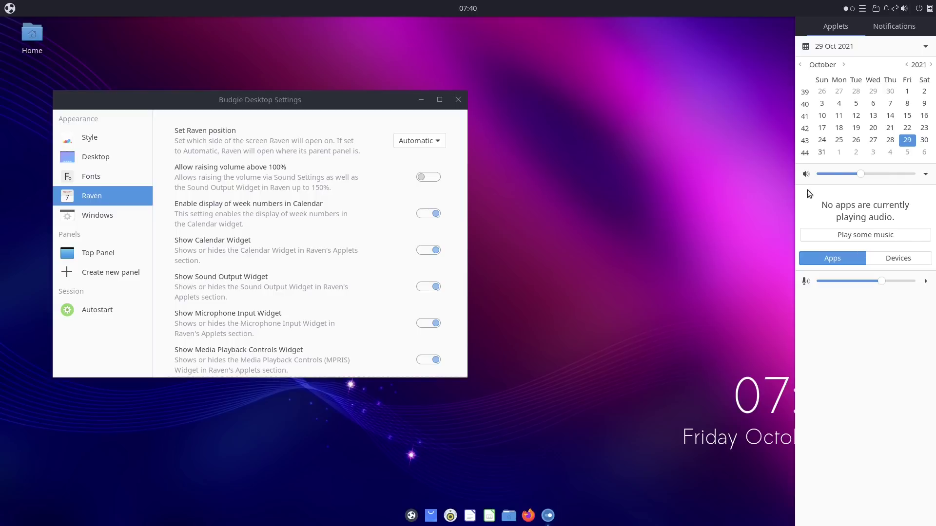
left_click(926, 281)
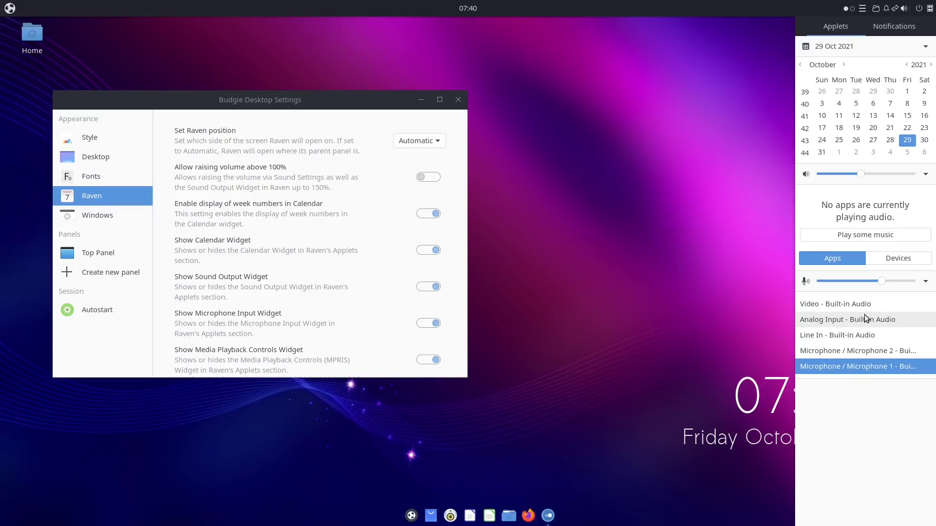
left_click(302, 193)
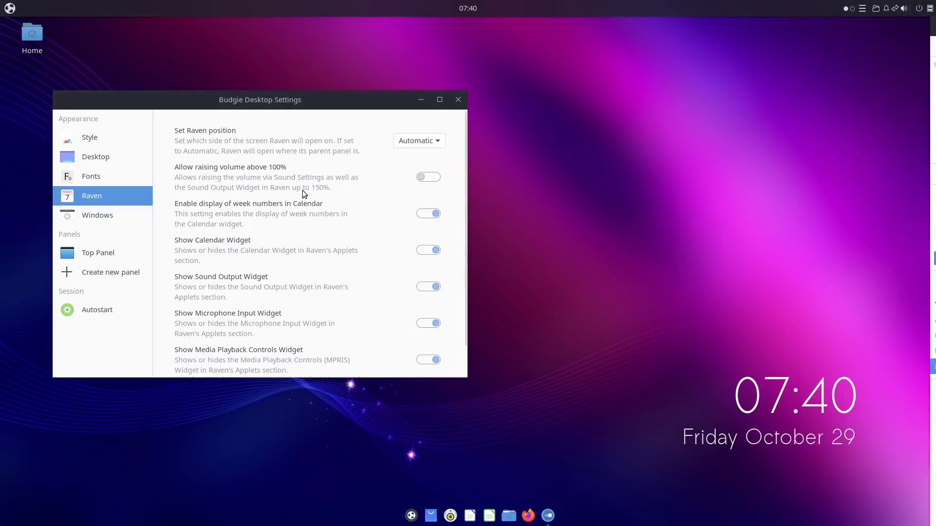
scroll(312, 214, "down", 2)
scroll(350, 260, "up", 1)
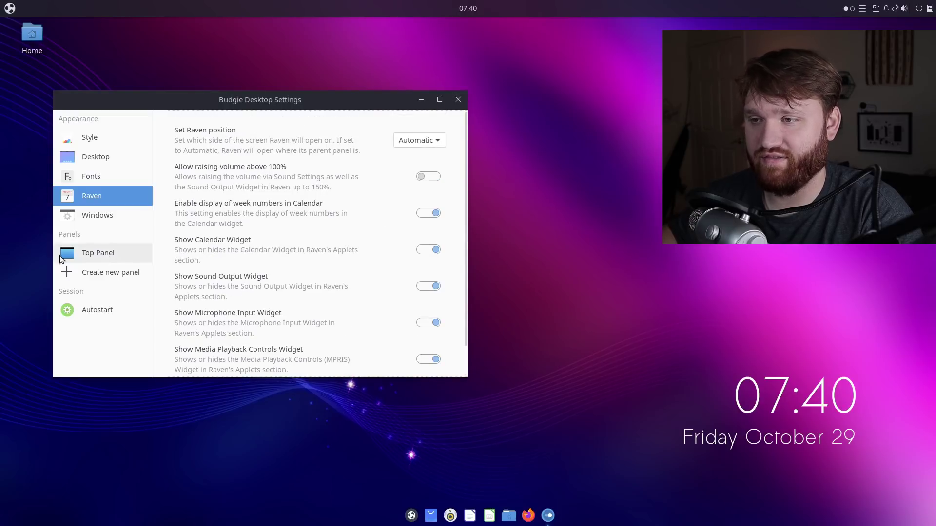
Look over the Windows settings, then open the Top Panel's Choose an applet dialog.
left_click(95, 215)
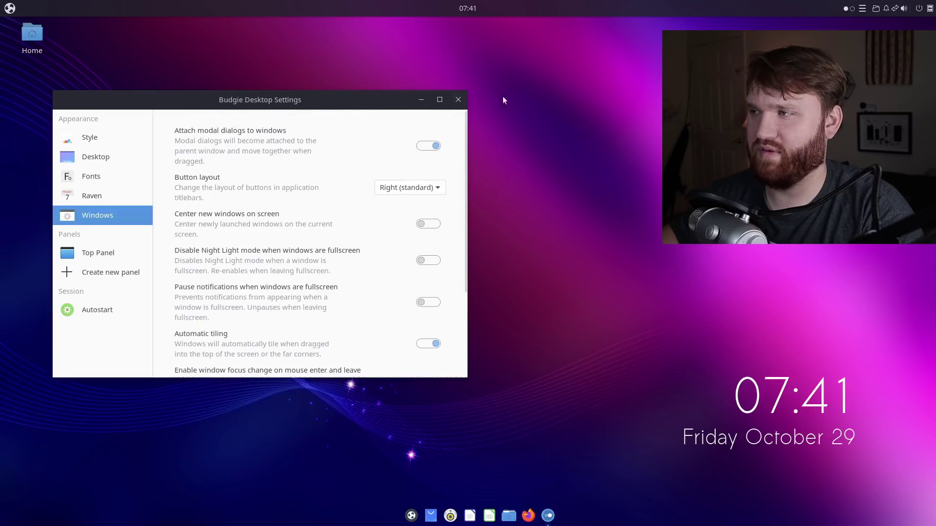
scroll(360, 287, "down", 5)
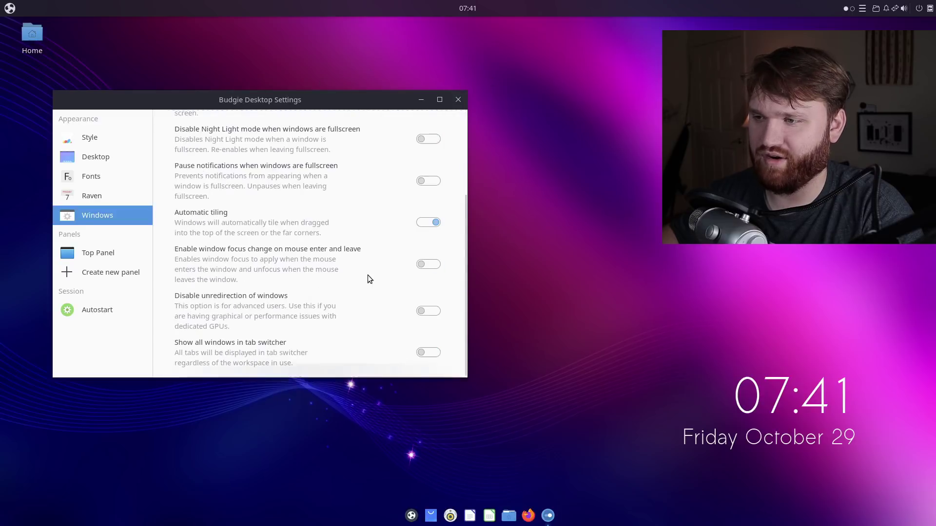
left_click(100, 253)
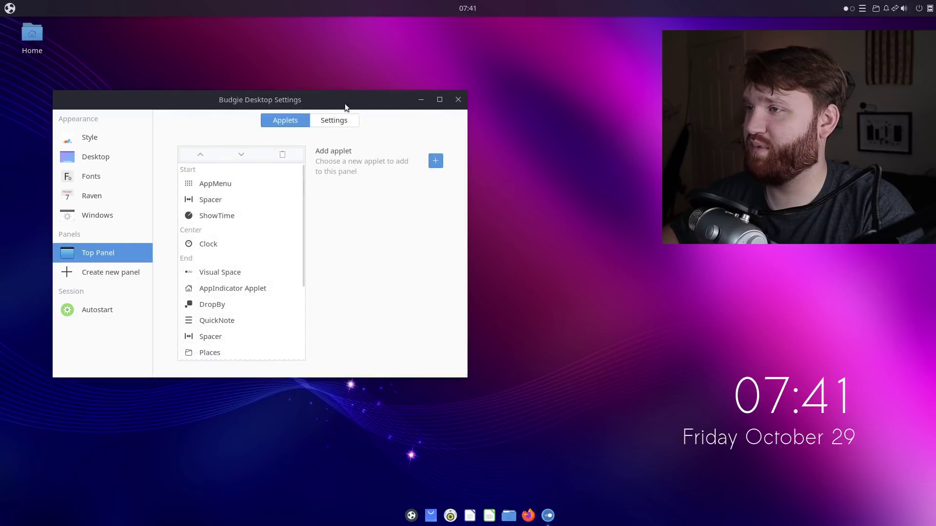
scroll(241, 268, "down", 2)
scroll(241, 267, "up", 2)
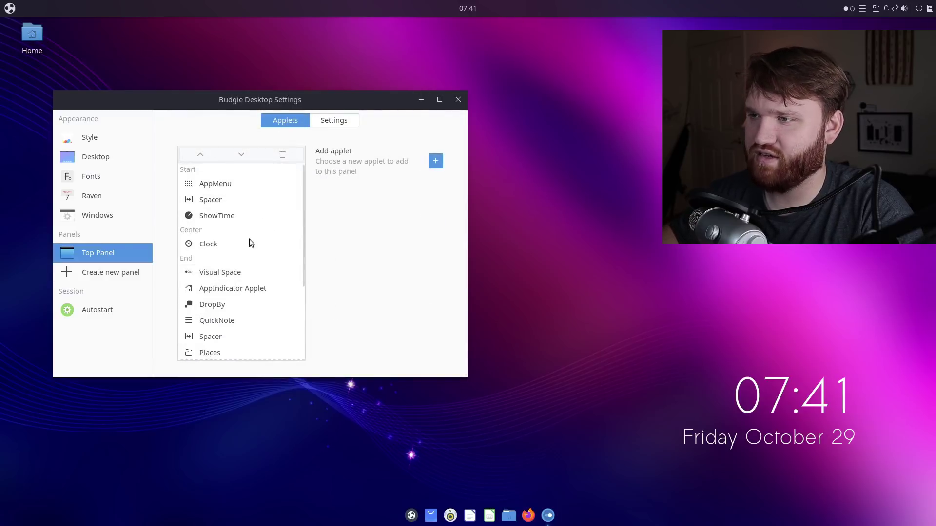
scroll(249, 239, "down", 8)
scroll(249, 239, "up", 3)
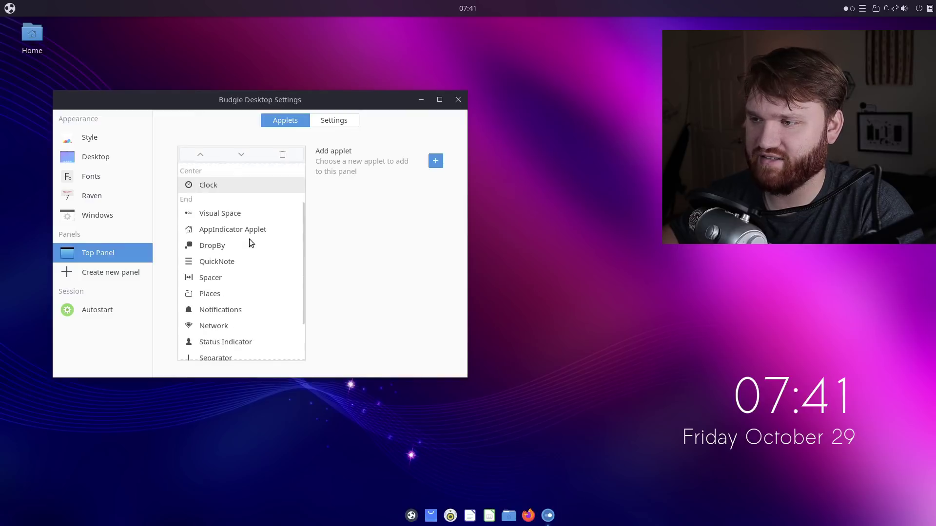
scroll(249, 238, "down", 3)
scroll(250, 239, "up", 6)
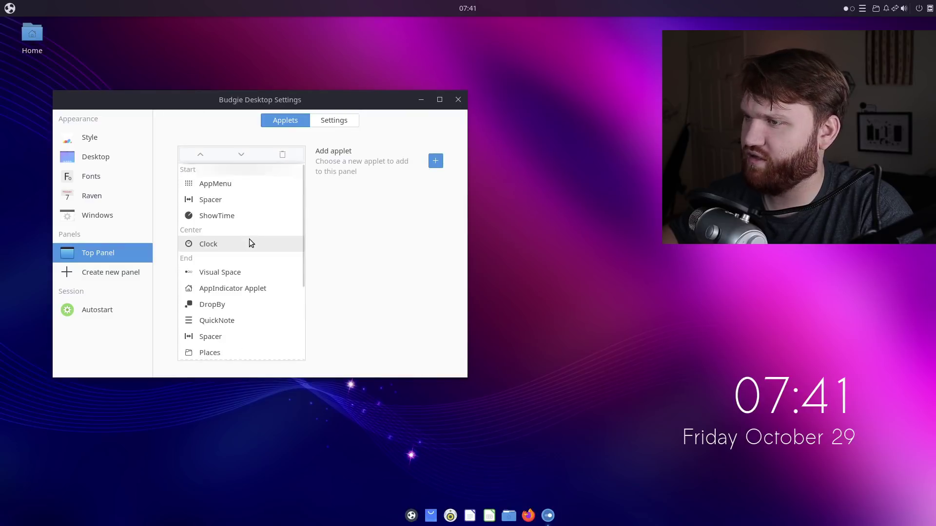
left_click(439, 161)
Choose WeatherShow in the applet chooser and add it to the top panel.
scroll(281, 232, "down", 10)
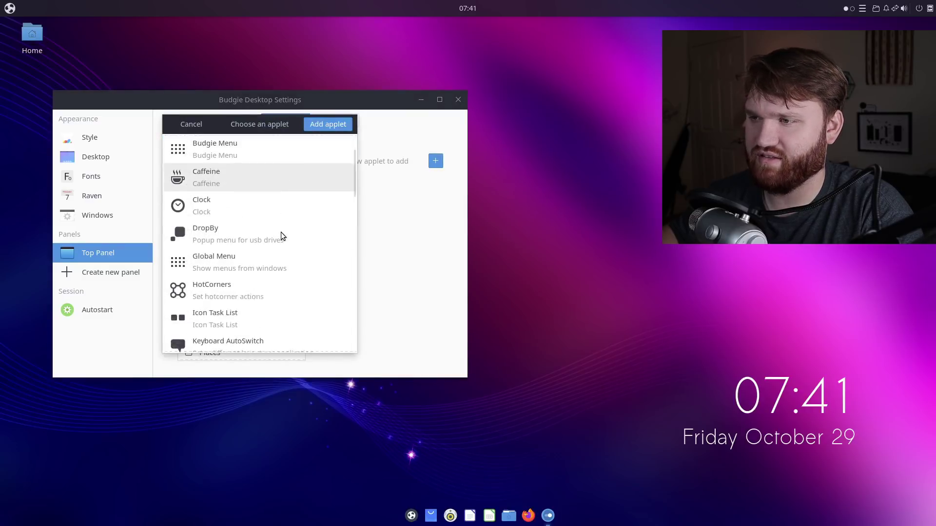
scroll(281, 233, "down", 10)
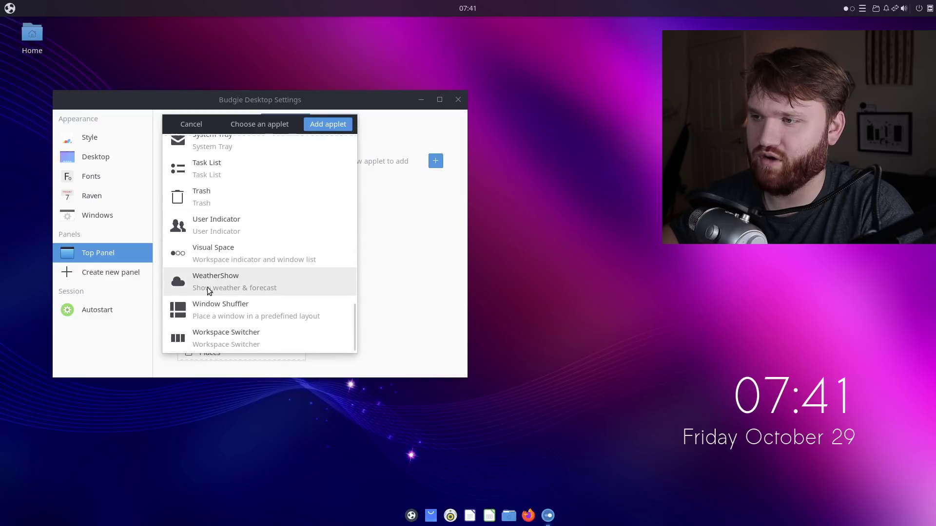
left_click(185, 281)
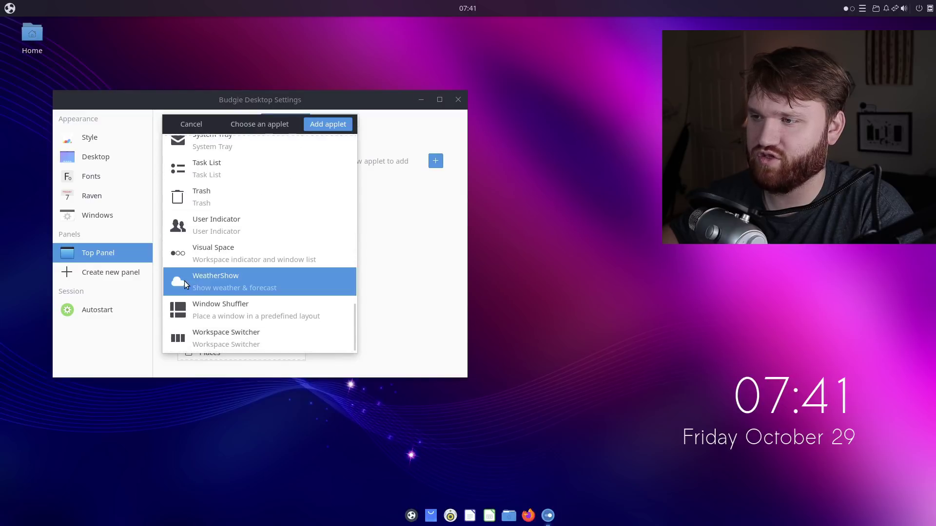
left_click(325, 125)
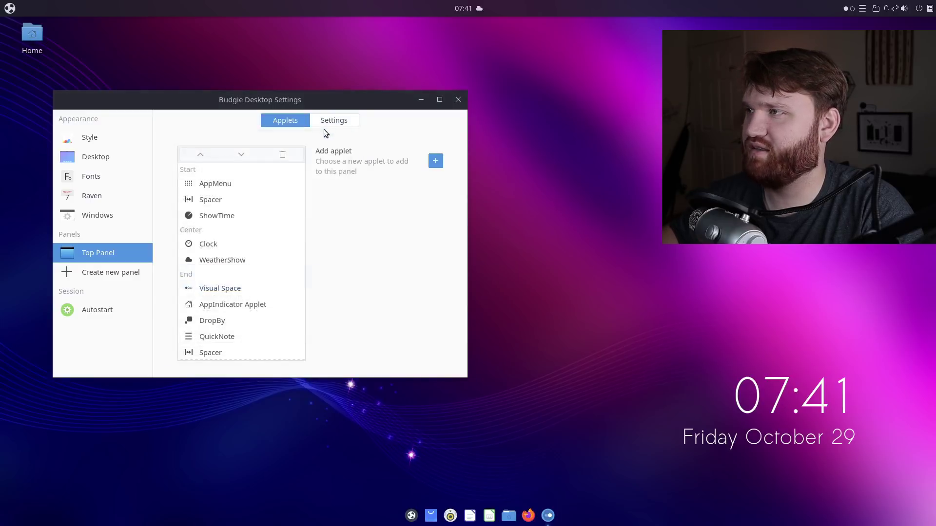
Open and close the WeatherShow forecast popover from the panel twice.
left_click(478, 7)
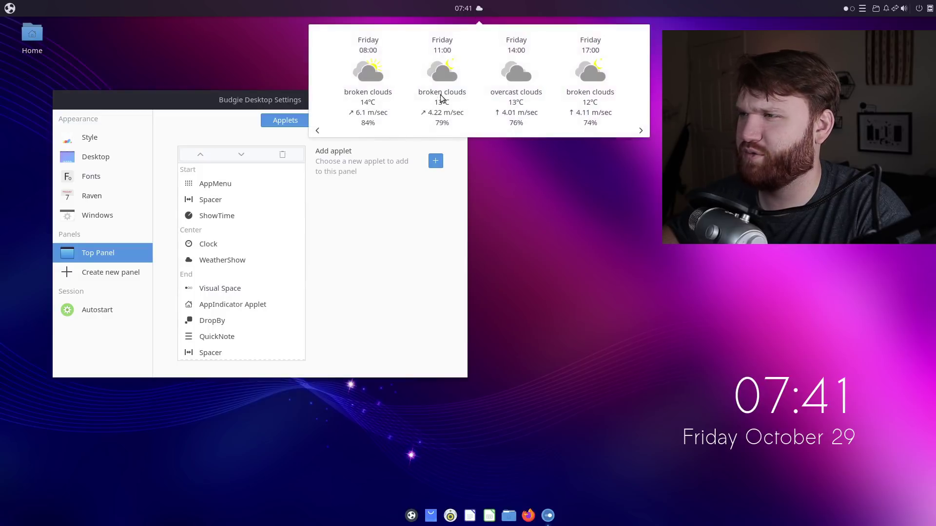
left_click(345, 227)
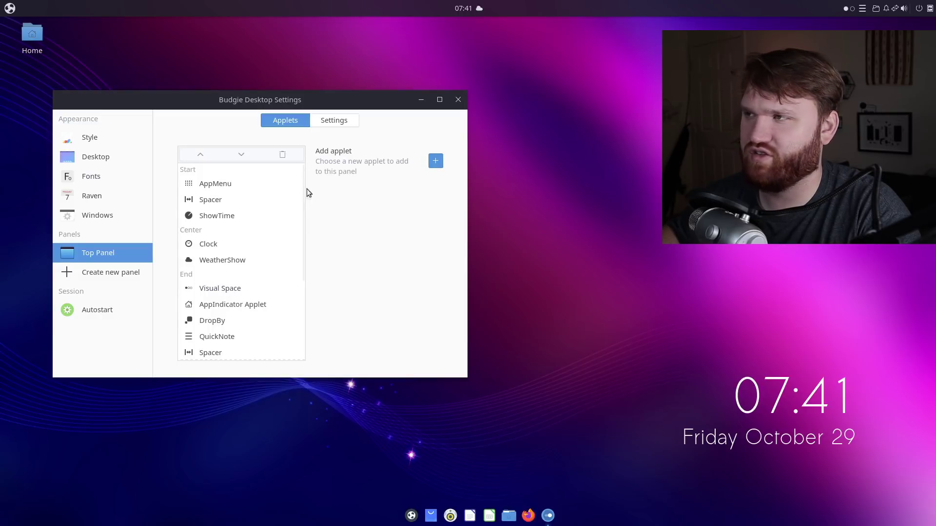
left_click(478, 8)
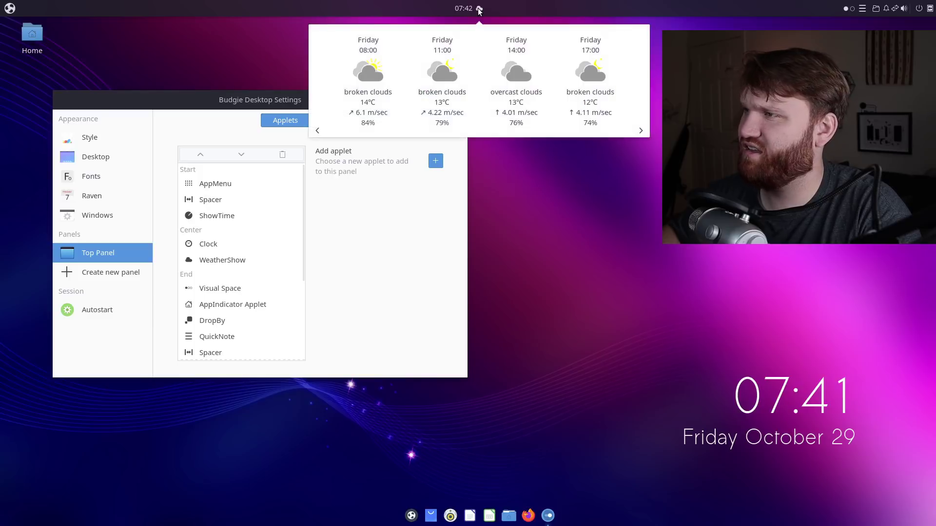
left_click(479, 8)
In WeatherShow settings, replace London, GB by searching 'Cheney, WA' and picking Cheney, Washington, US.
left_click(232, 258)
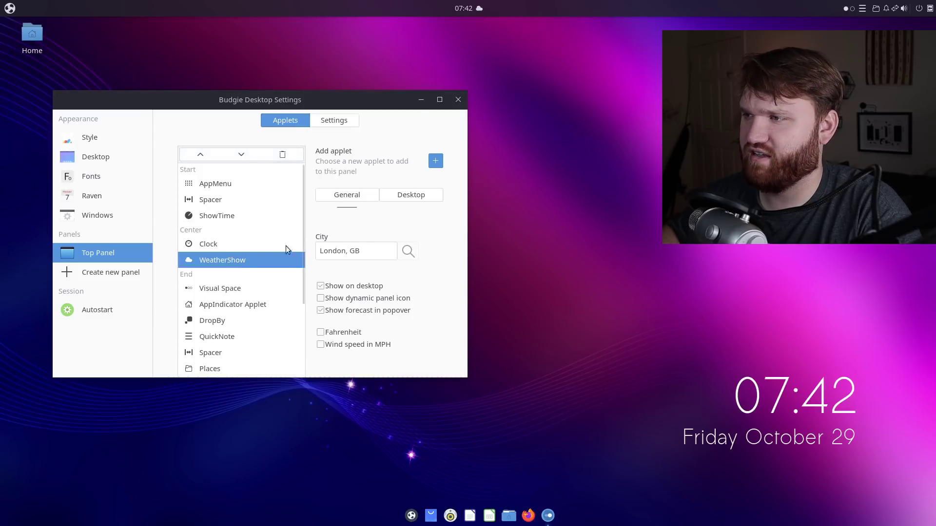
left_click_drag(363, 258, 303, 237)
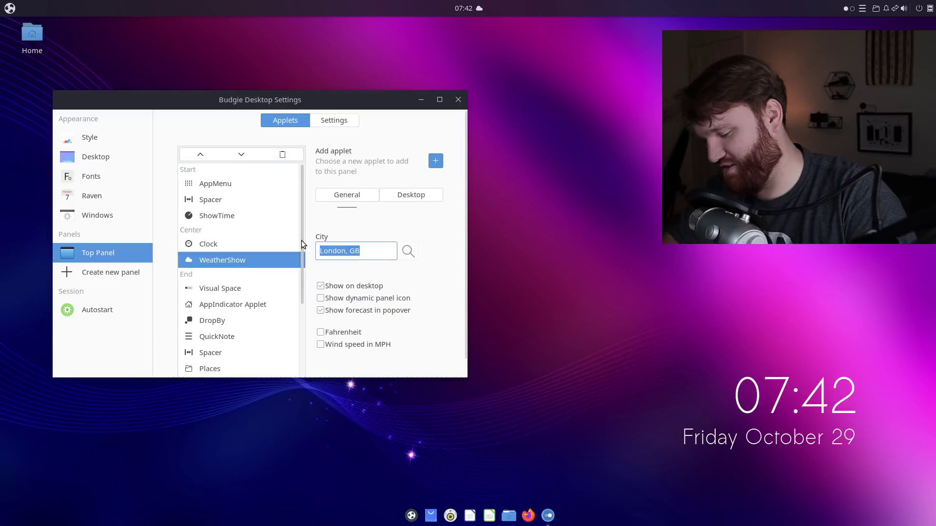
type("Cheney")
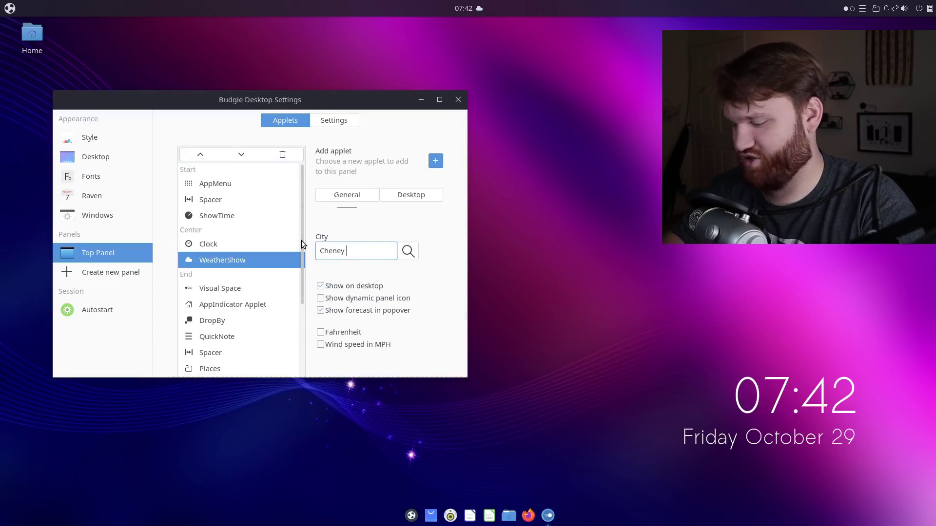
key("BackSpace")
type(", WA")
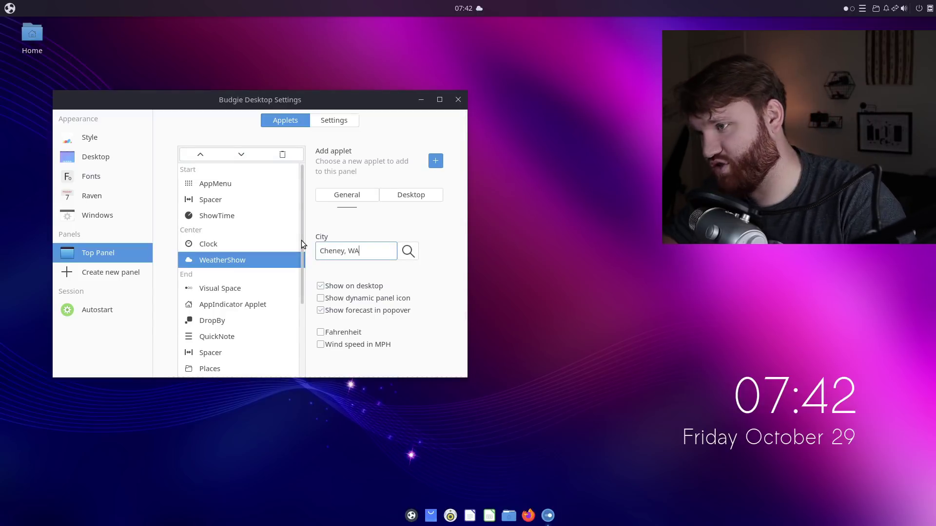
left_click(408, 251)
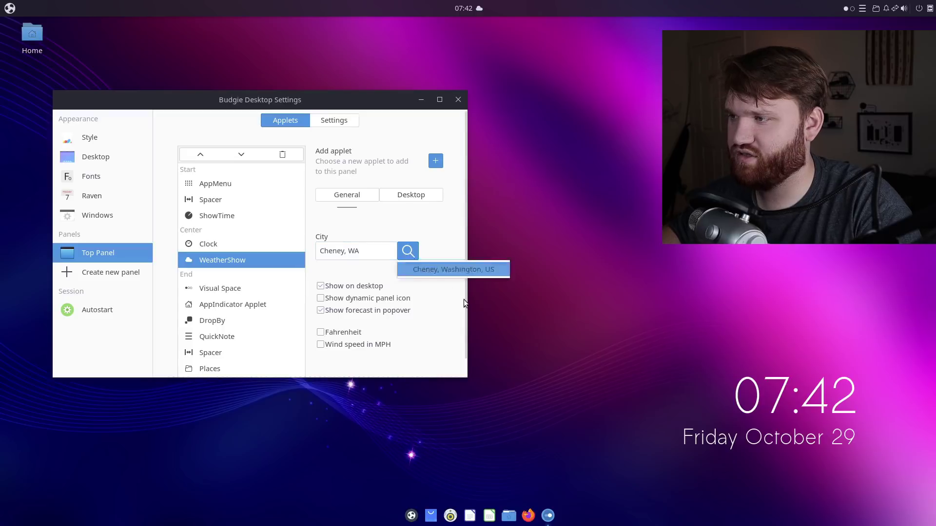
left_click(460, 272)
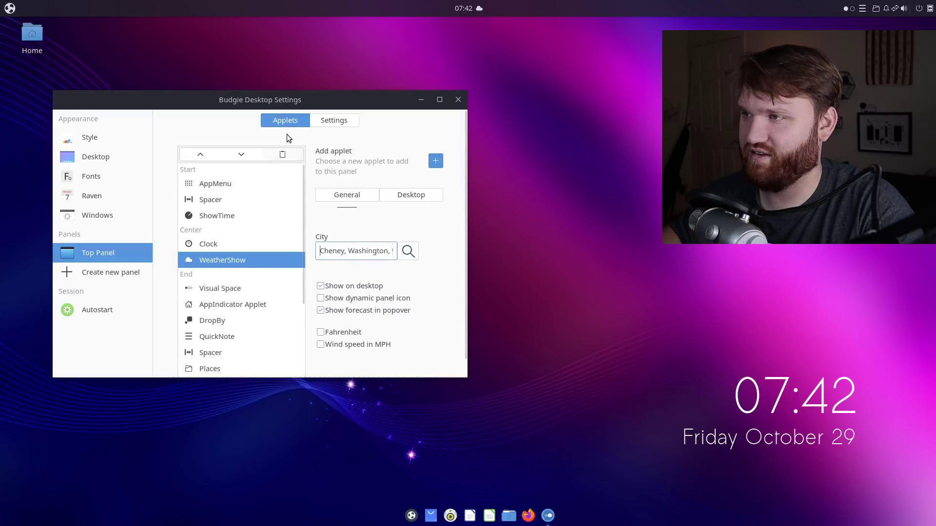
Choose Window Shuffler in the applet chooser and add it to the top panel.
left_click(435, 161)
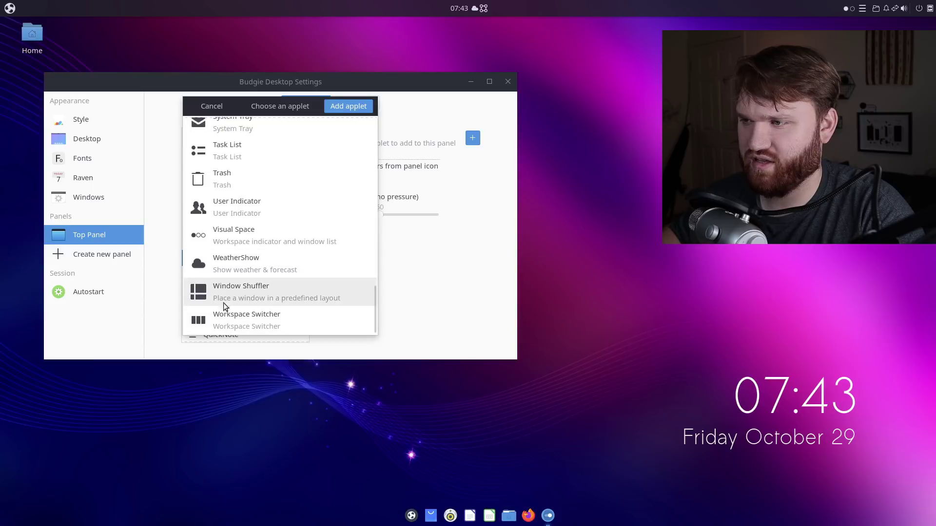
left_click(227, 295)
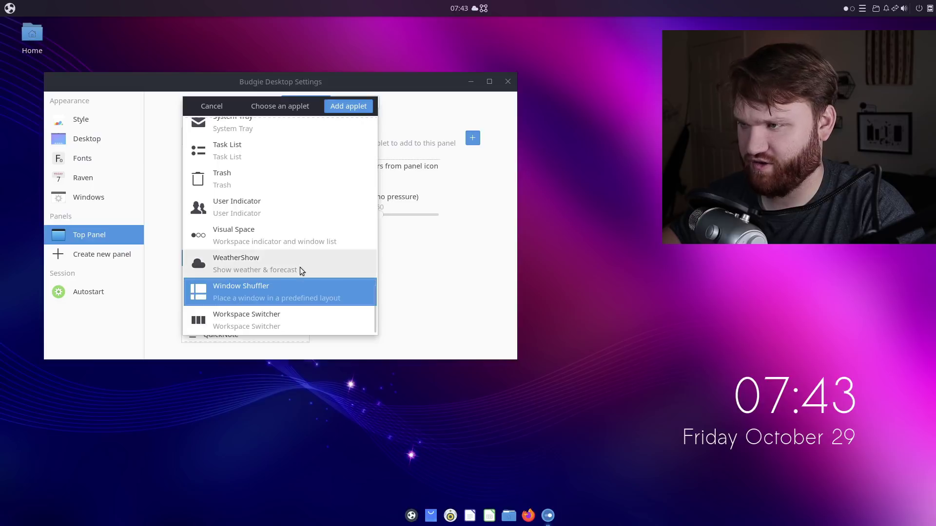
left_click(352, 106)
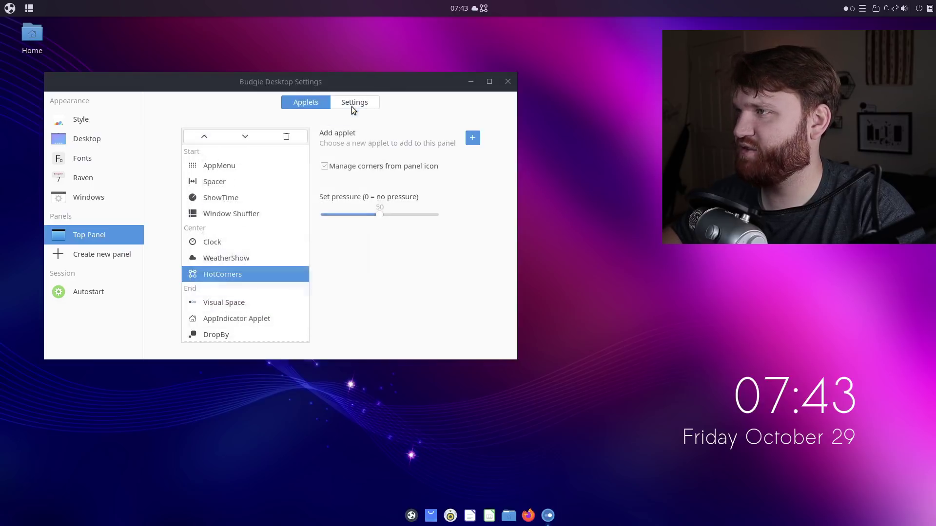
Open and dismiss the Window Shuffler layouts popup and the settings window's menu.
left_click(29, 7)
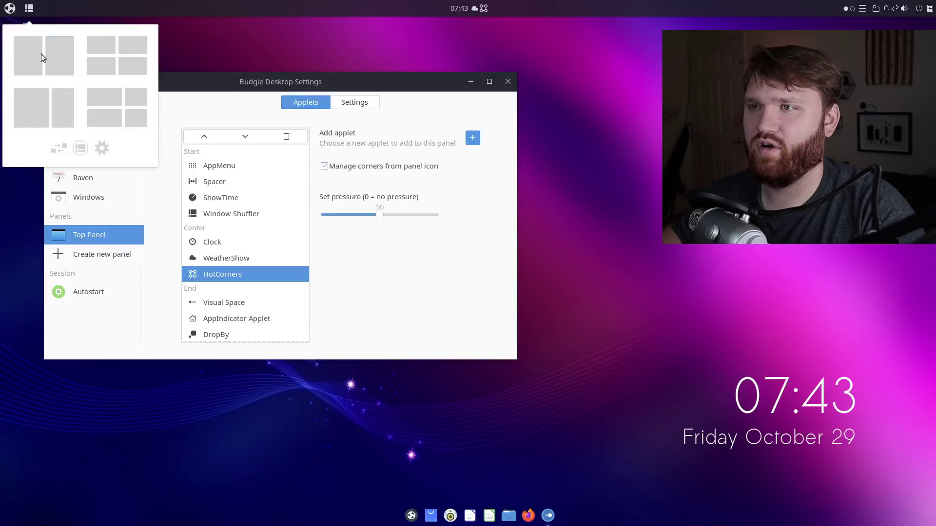
left_click(200, 78)
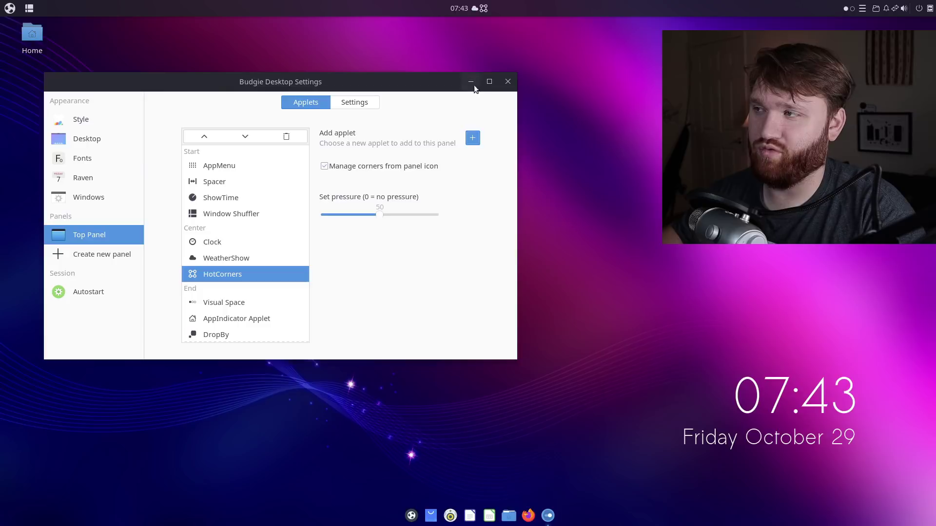
right_click(490, 80)
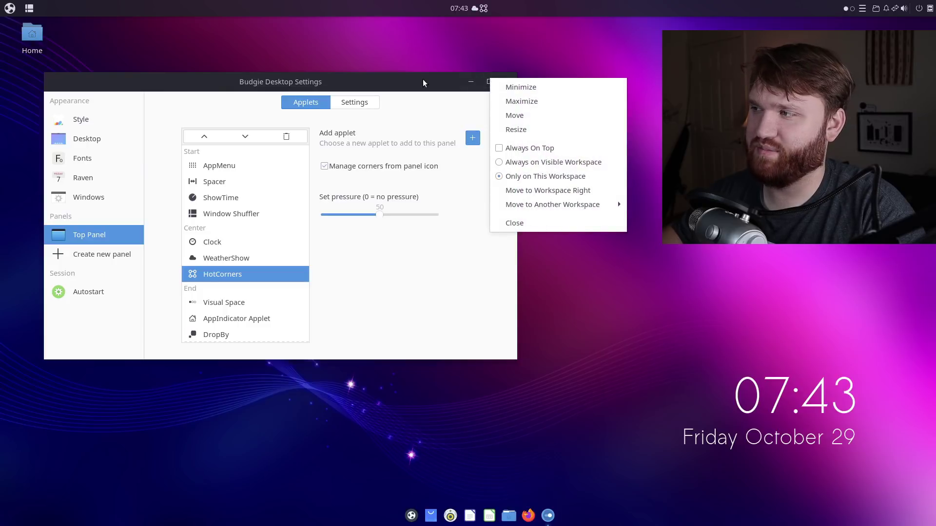
left_click(186, 43)
Snap the settings window to the left half, right half, bottom-left and bottom-right quarters with Window Shuffler.
left_click(29, 9)
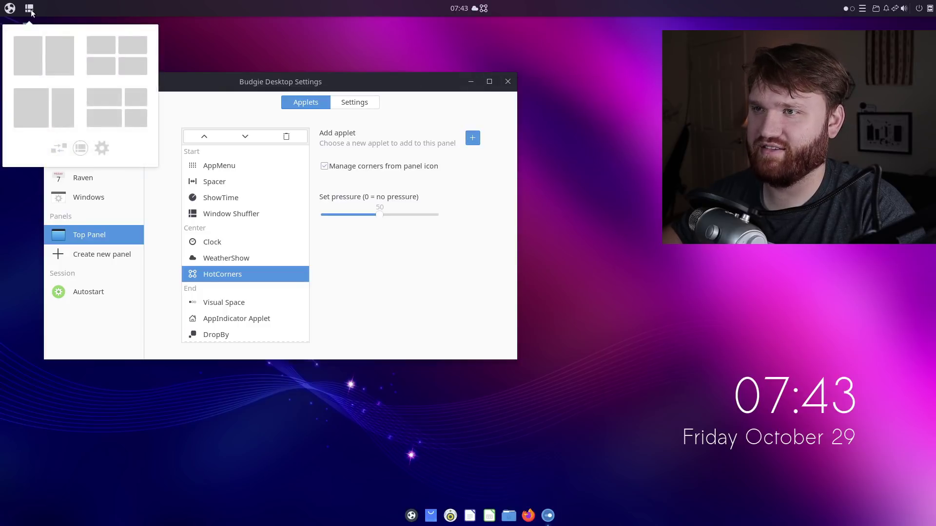
left_click(36, 49)
left_click(29, 6)
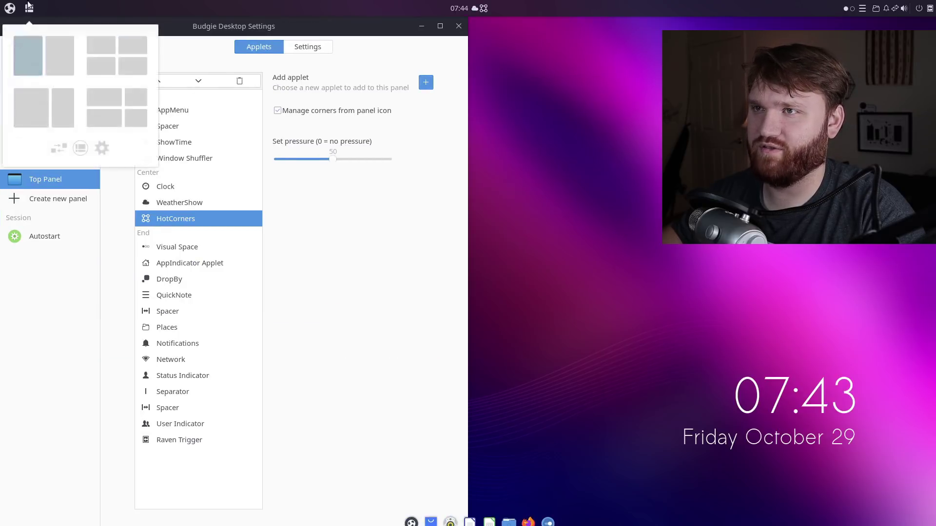
left_click(65, 44)
left_click(29, 7)
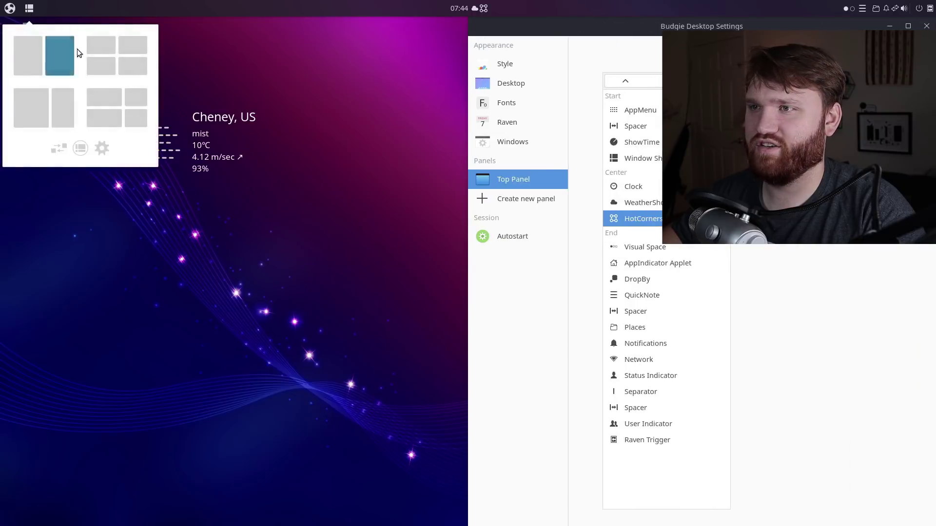
left_click(96, 71)
left_click(24, 8)
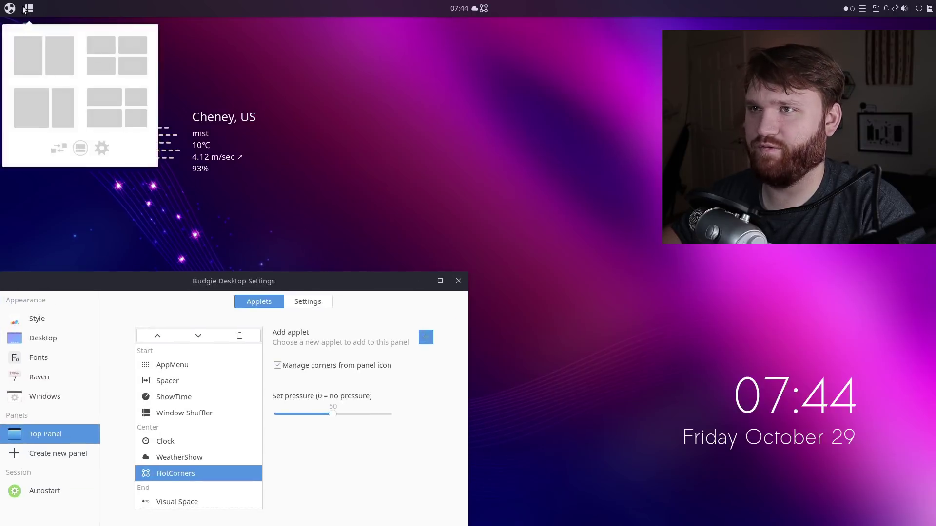
left_click(26, 9)
left_click(29, 10)
left_click(135, 118)
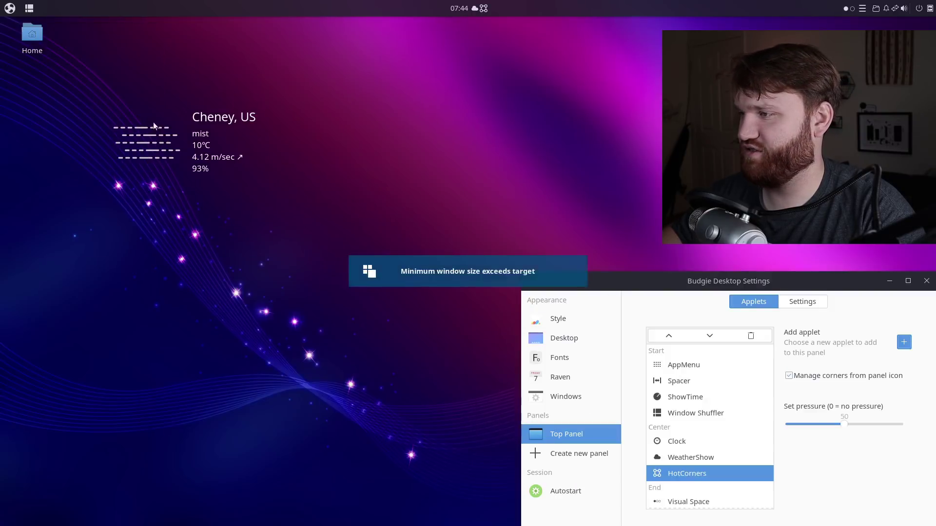
Move the Budgie Desktop Settings window left, then drag it up near the top of the screen.
left_click_drag(750, 290, 261, 224)
left_click(225, 129)
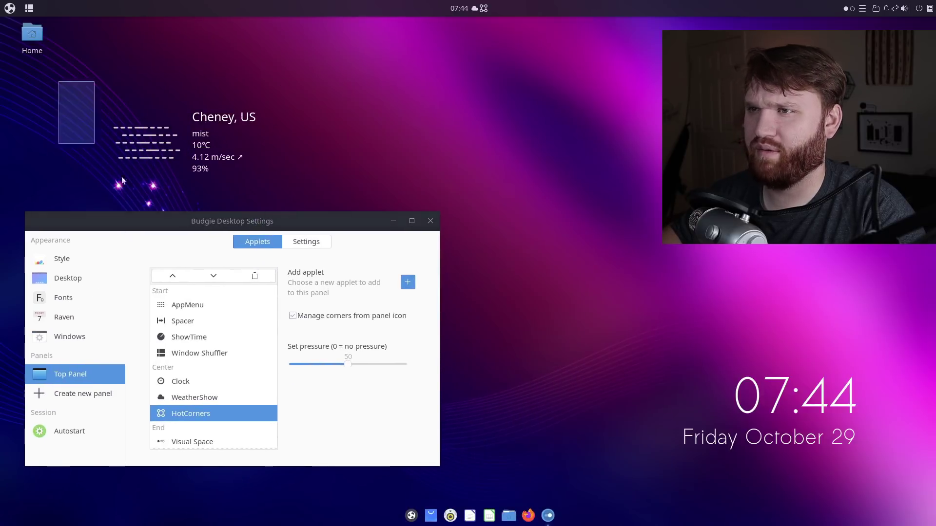
right_click(305, 135)
key("Escape")
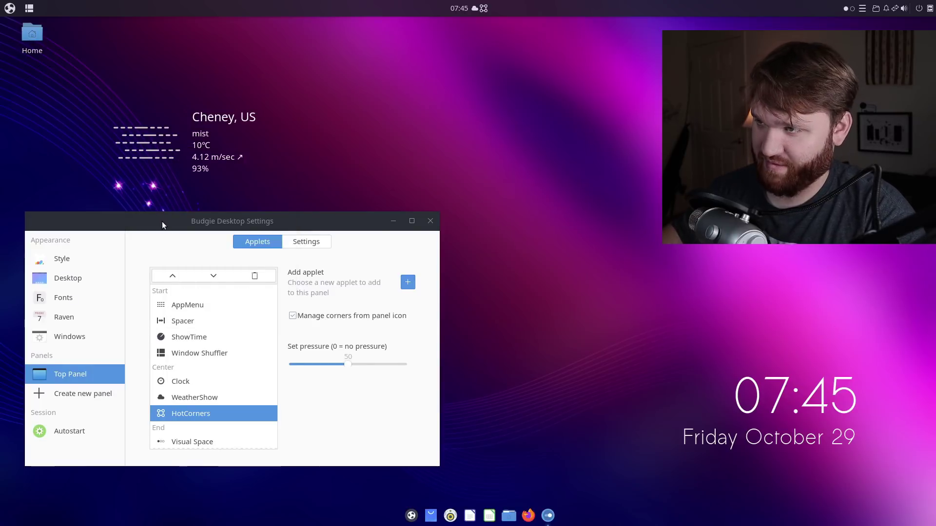
left_click_drag(163, 228, 205, 80)
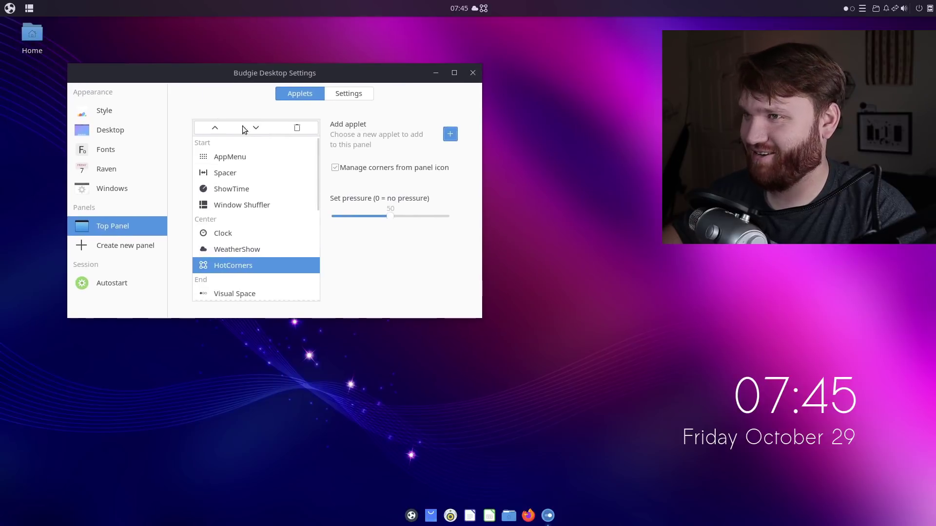
Open Window Shuffler Control from the applet's gear and bring the window fully into view.
left_click(30, 11)
left_click(101, 148)
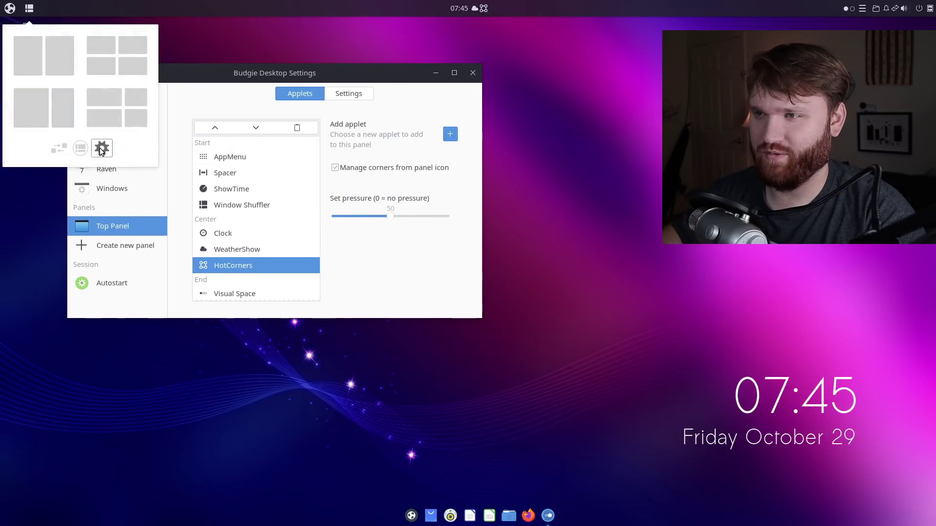
left_click(617, 75)
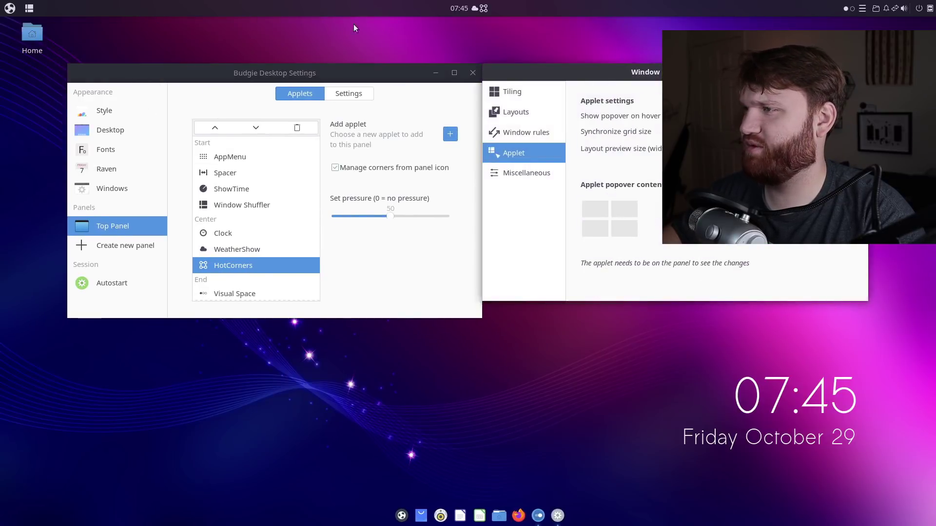
left_click_drag(545, 71, 236, 45)
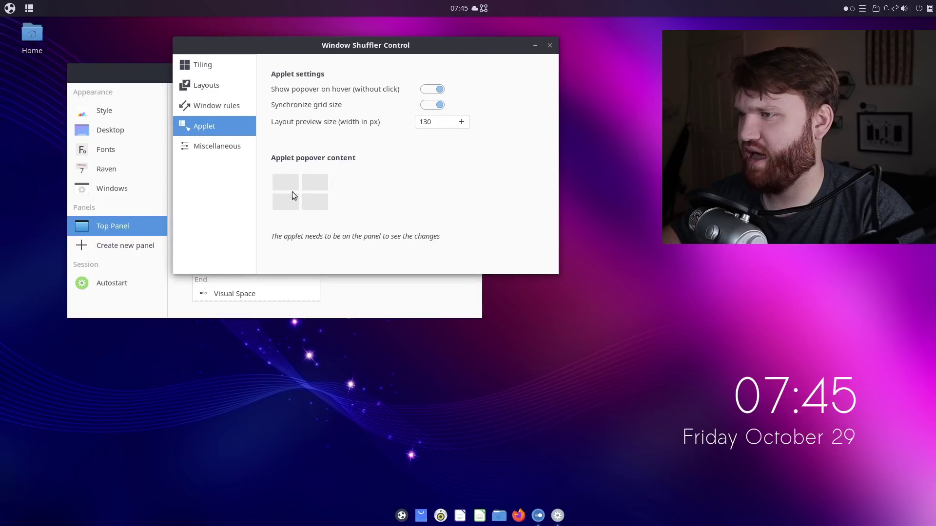
Set a popover slot to layout 9/10, then snap the Control window into a tile.
mouse_move(29, 8)
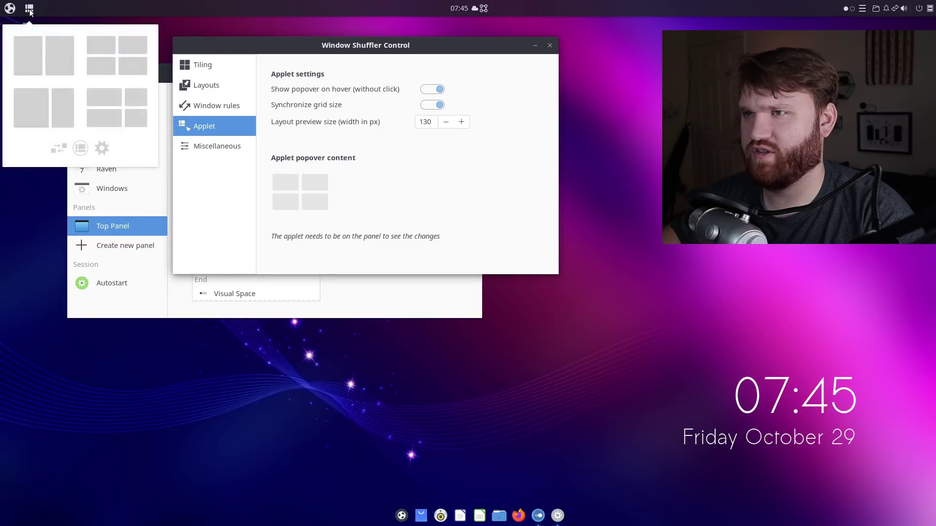
left_click(308, 179)
left_click(282, 180)
left_click(281, 180)
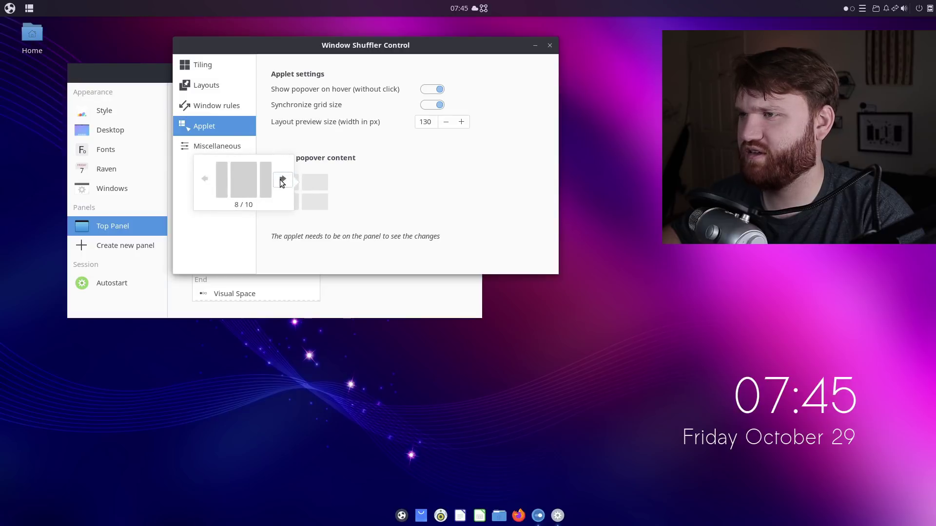
left_click(281, 179)
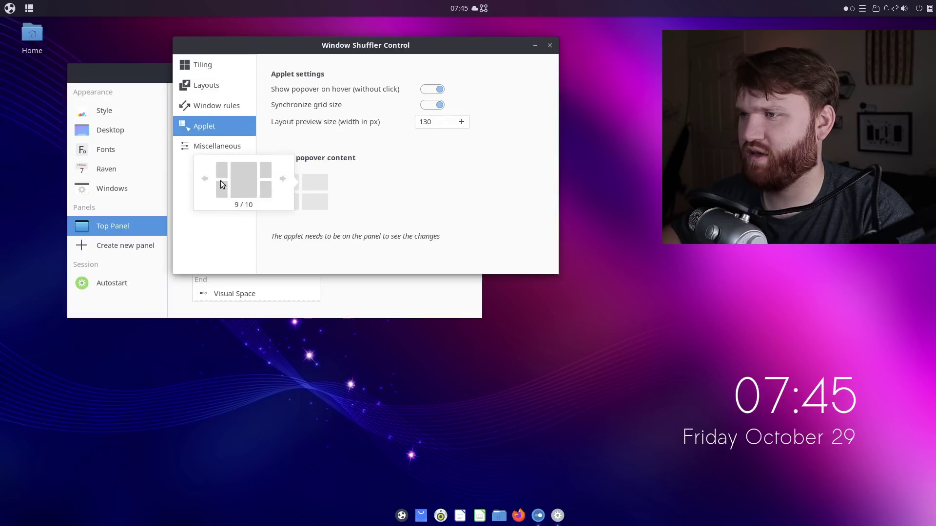
left_click(250, 171)
left_click(125, 57)
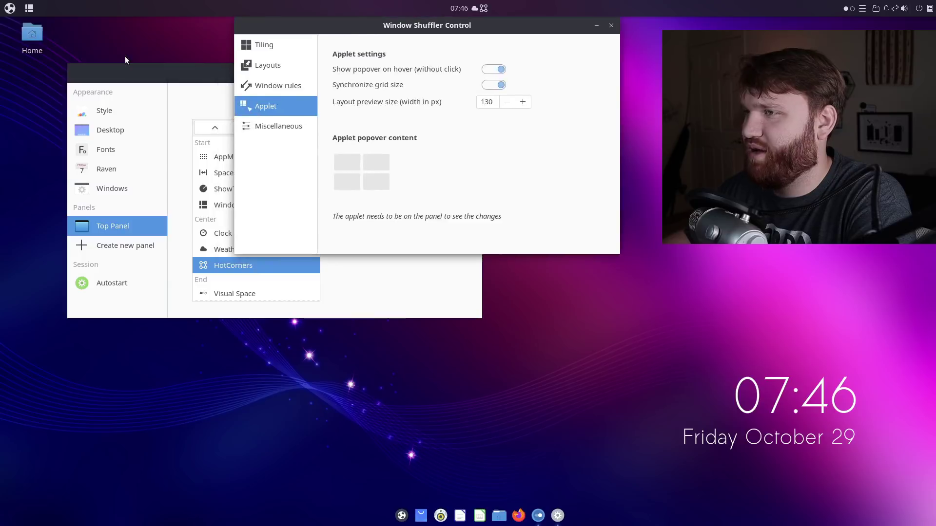
mouse_move(30, 9)
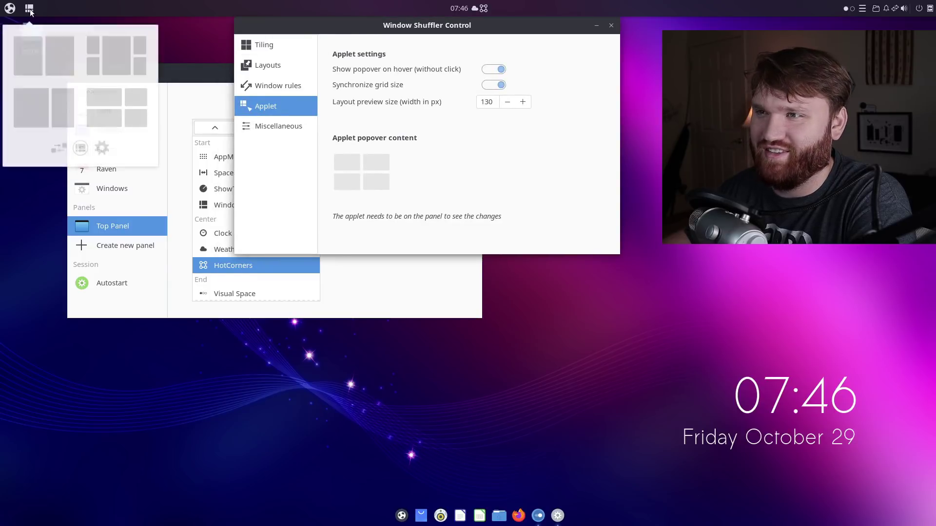
Tile the Control window into a cell of the new Window Shuffler layout.
left_click(93, 66)
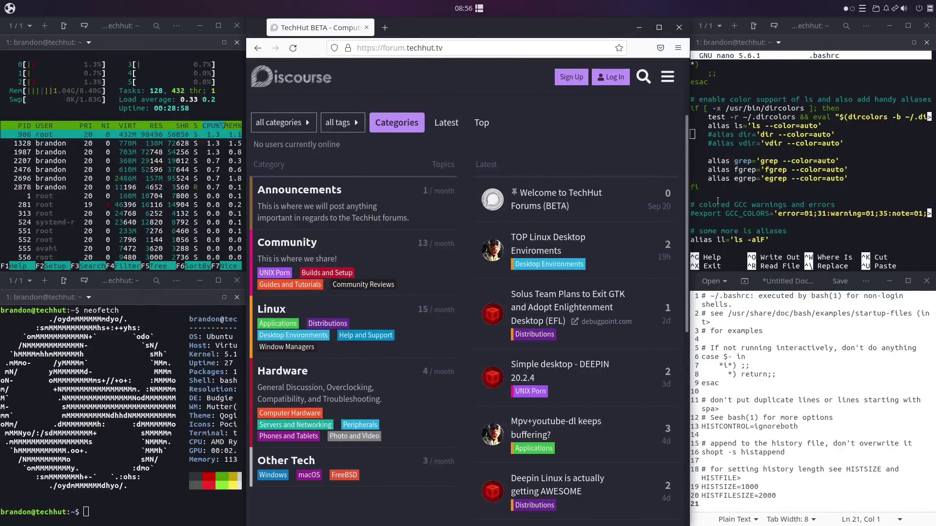
scroll(717, 201, "up", 5)
scroll(717, 201, "up", 1)
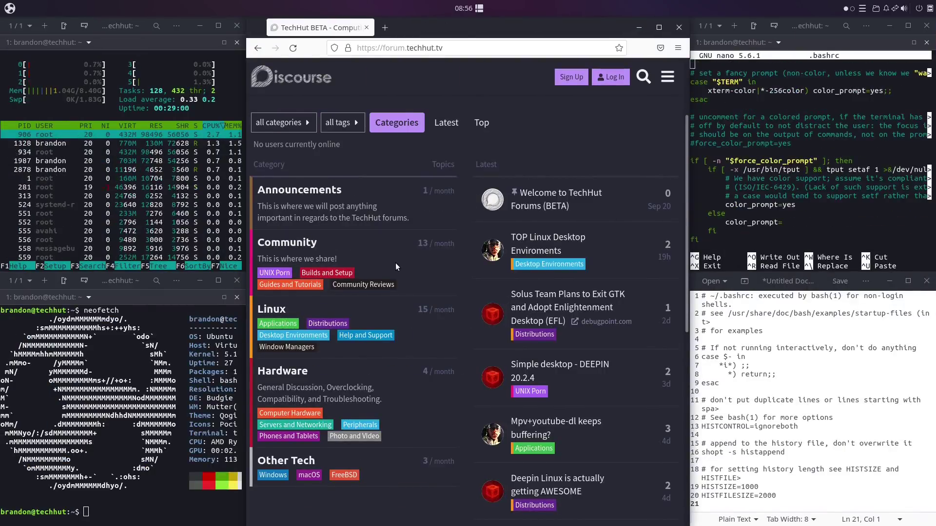
Open the 'Simple desktop - DEEPIN 20.2.4' topic and enlarge its wallpaper screenshot.
scroll(396, 262, "down", 2)
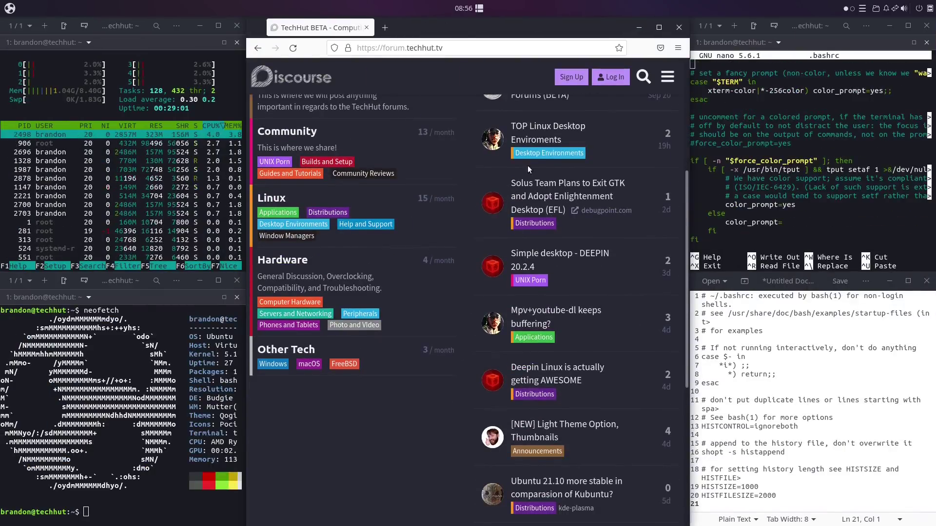
left_click(553, 254)
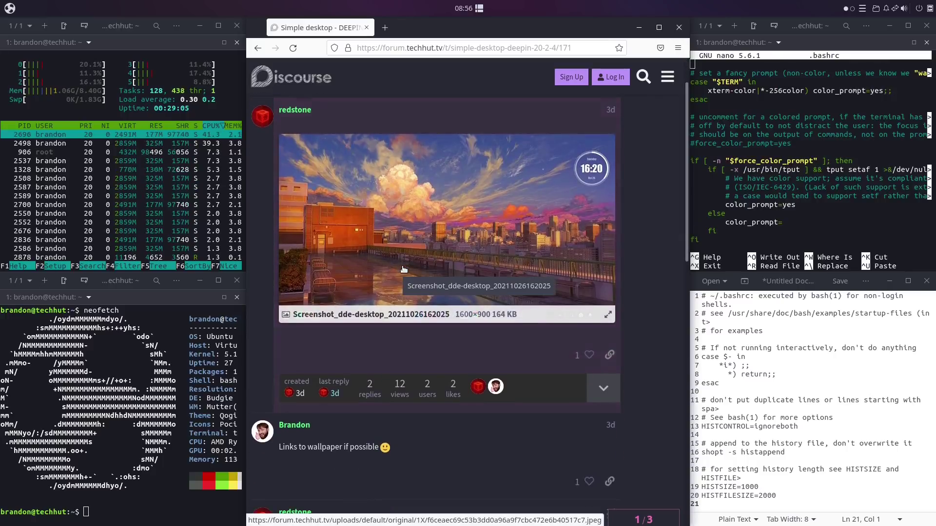
left_click(400, 307)
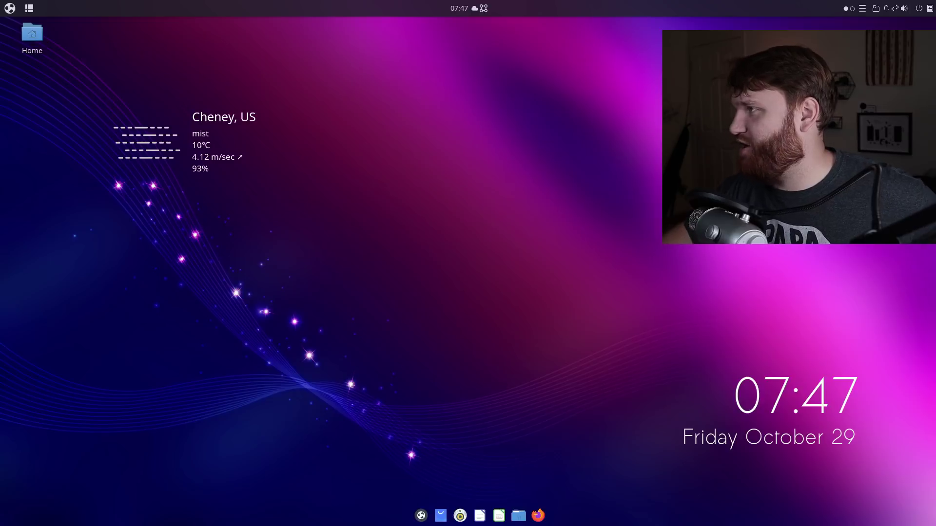
Preview the available window tiling layouts from the Window Shuffler panel icon.
left_click(29, 9)
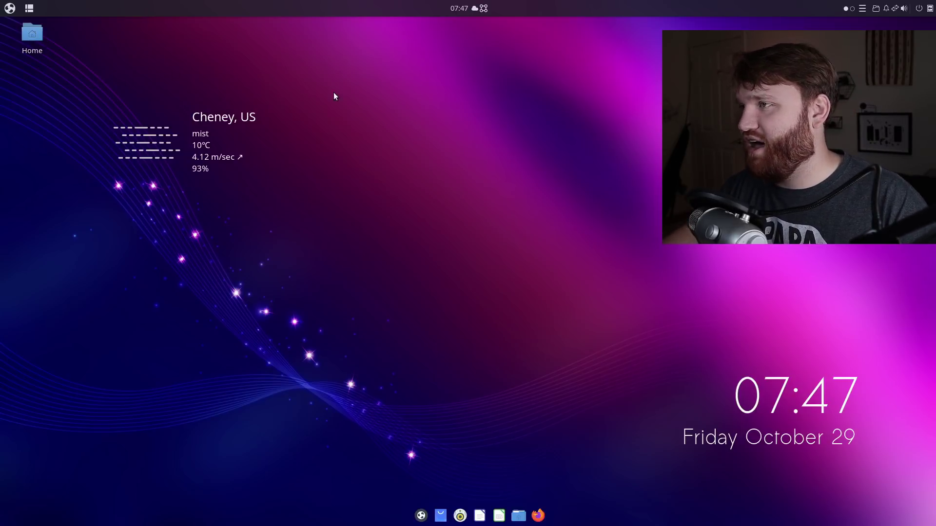
Launch Budgie Themes & Layouts by searching 'la' in the applications menu.
left_click(9, 9)
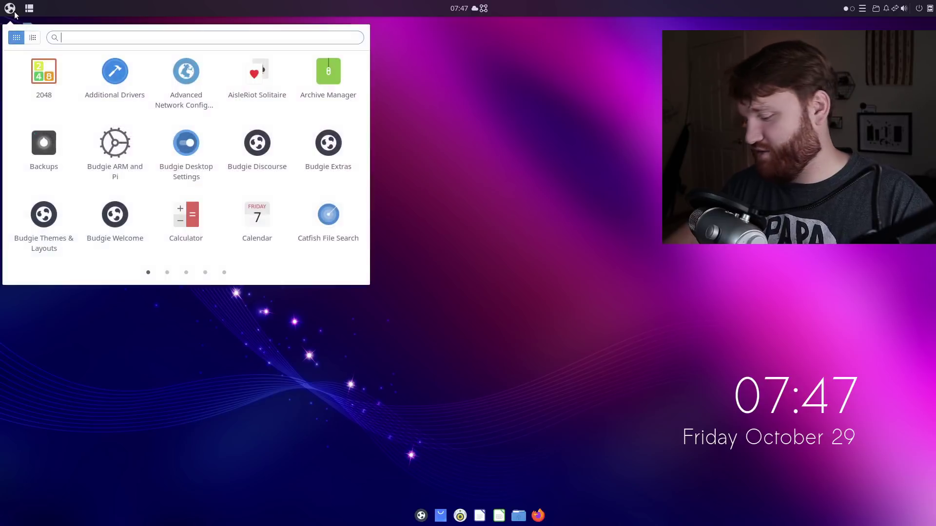
type("l")
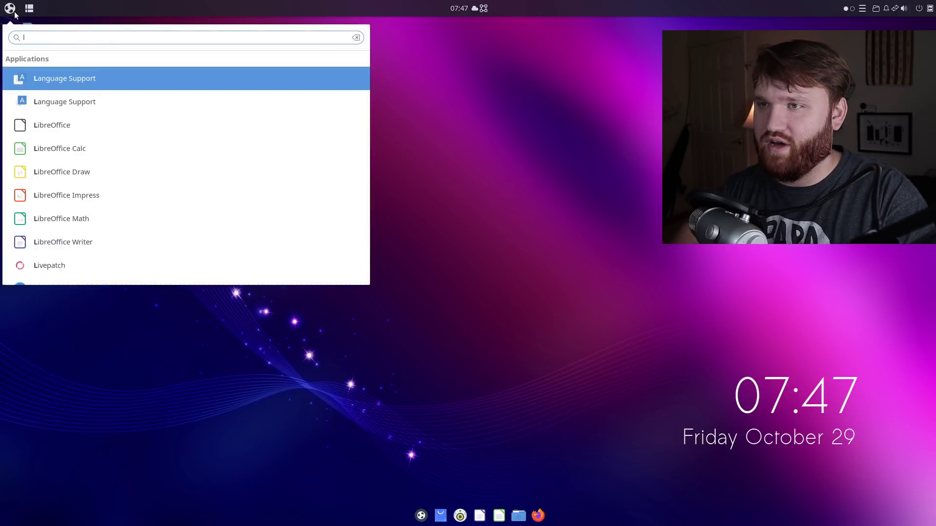
type("a")
key("Return")
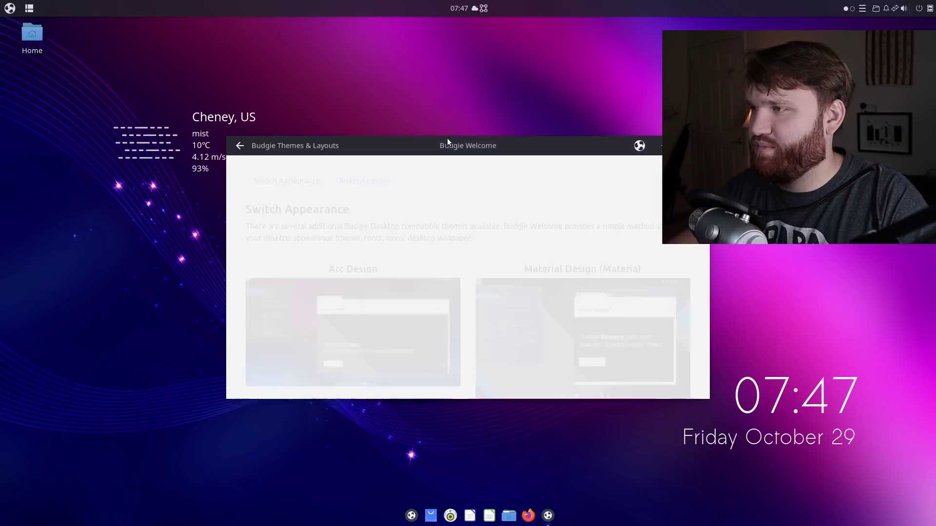
Apply the Traditional Budgie desktop layout, then close Budgie Welcome.
left_click(185, 94)
scroll(261, 205, "down", 15)
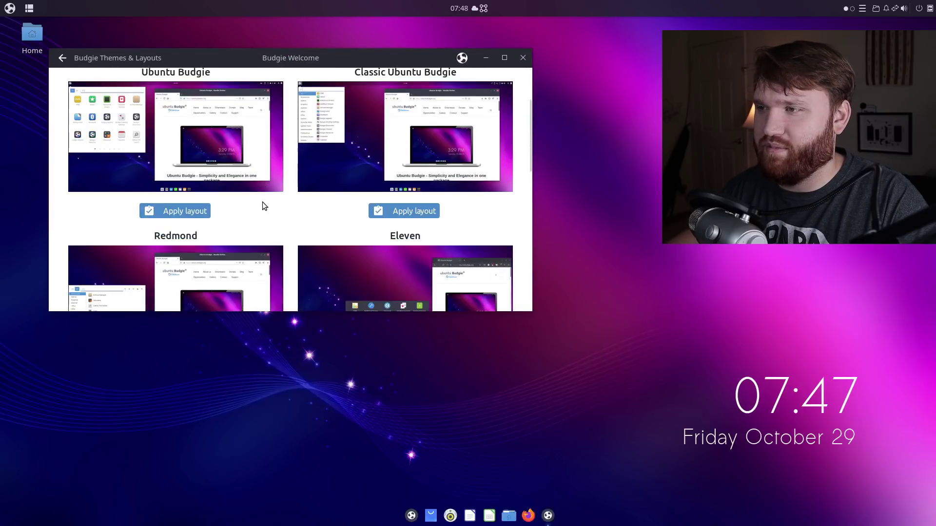
scroll(264, 204, "up", 15)
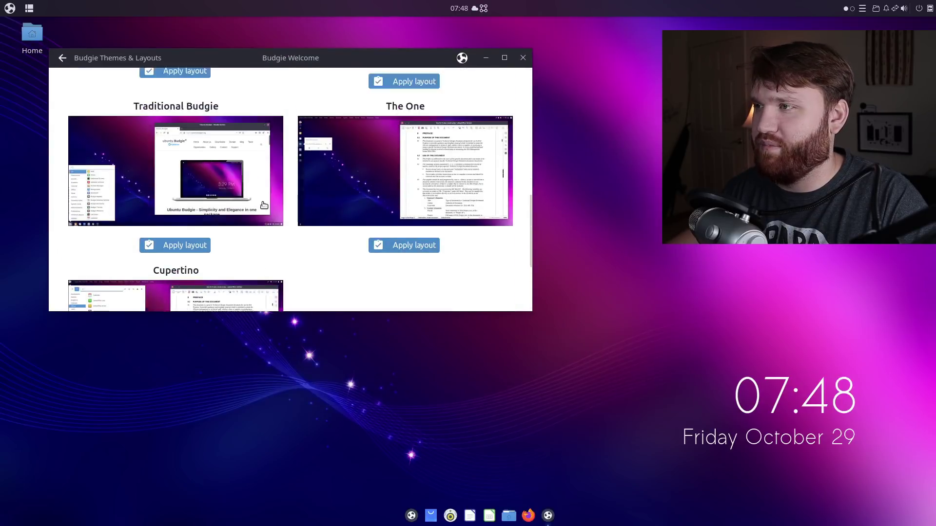
scroll(263, 204, "down", 9)
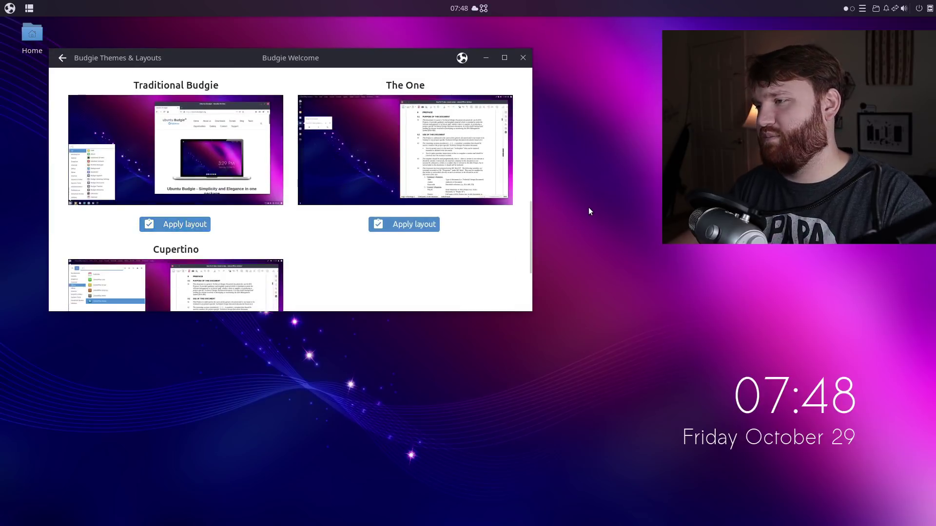
left_click(523, 58)
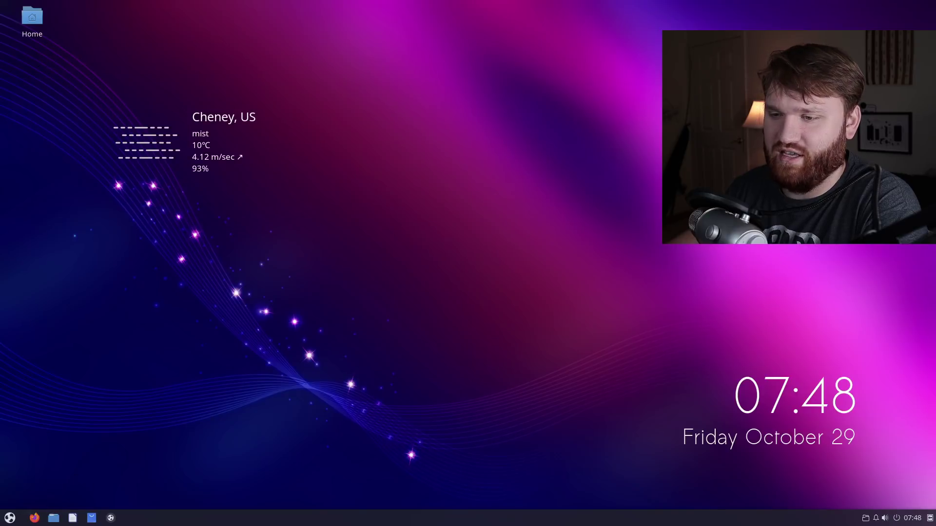
left_click(10, 518)
left_click(9, 518)
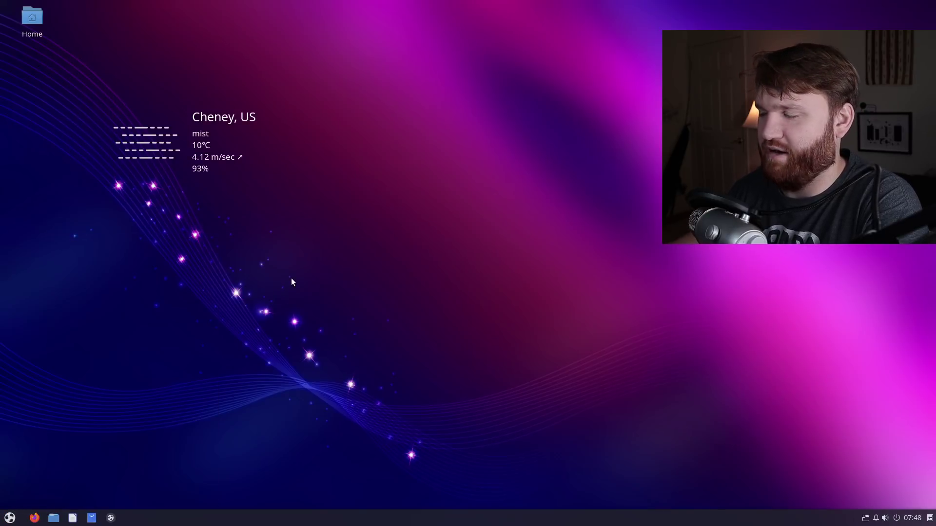